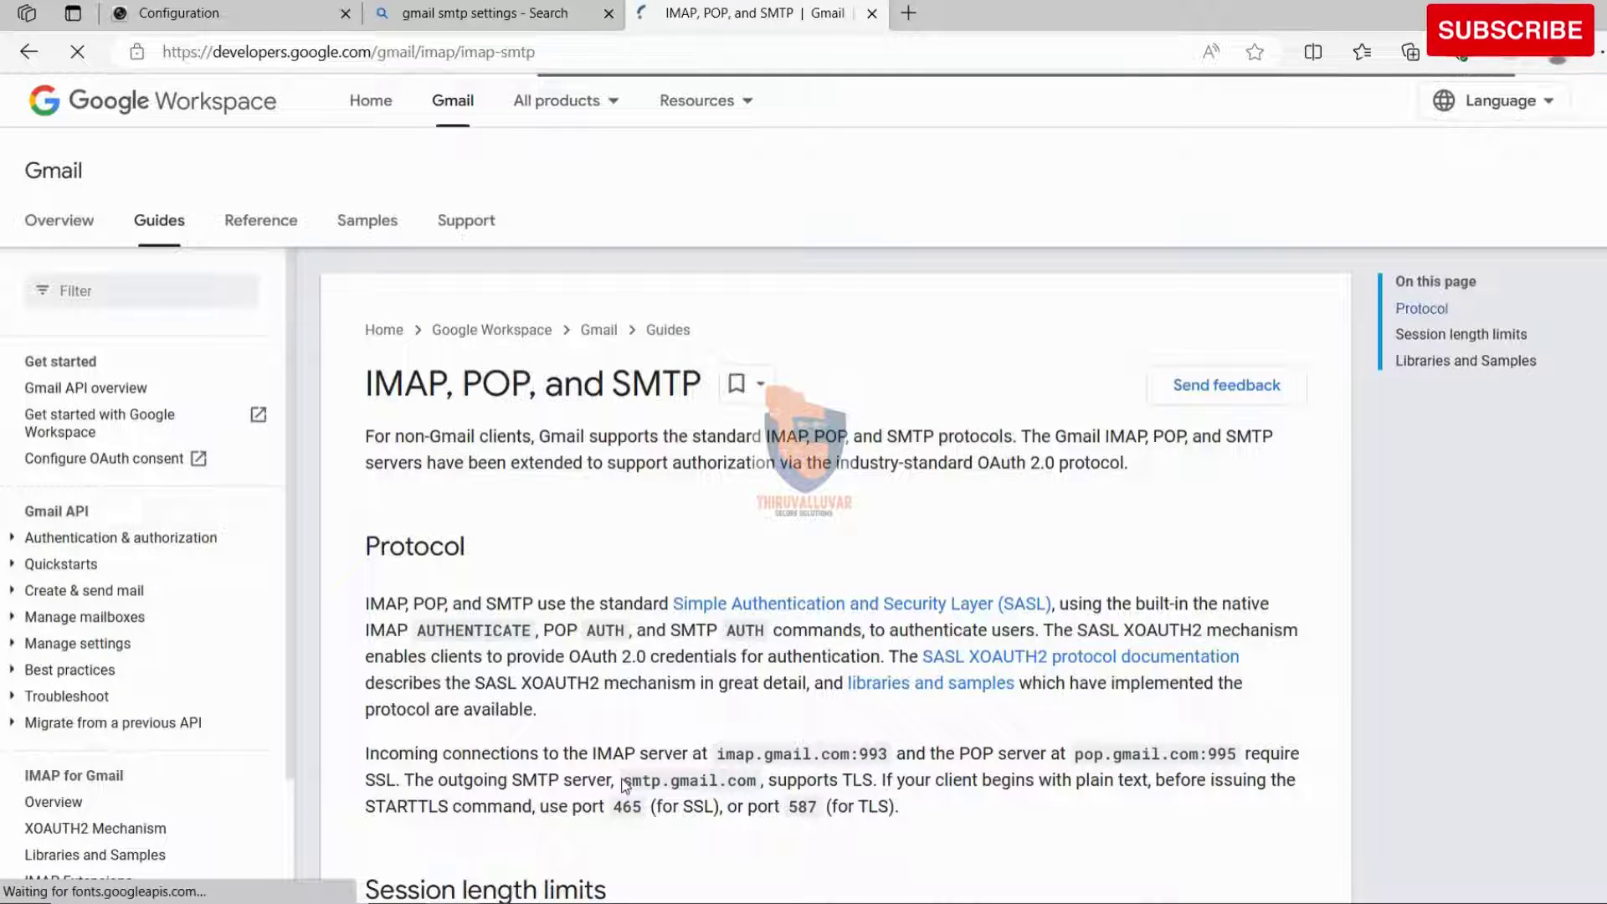
Set the SMTP server to smtp.gmail.com and enable SSL and Attached Image.
{"action": "left_click_drag", "start_coordinate": [625, 781], "coordinate": [764, 790]}
{"action": "key", "text": "ctrl+c"}
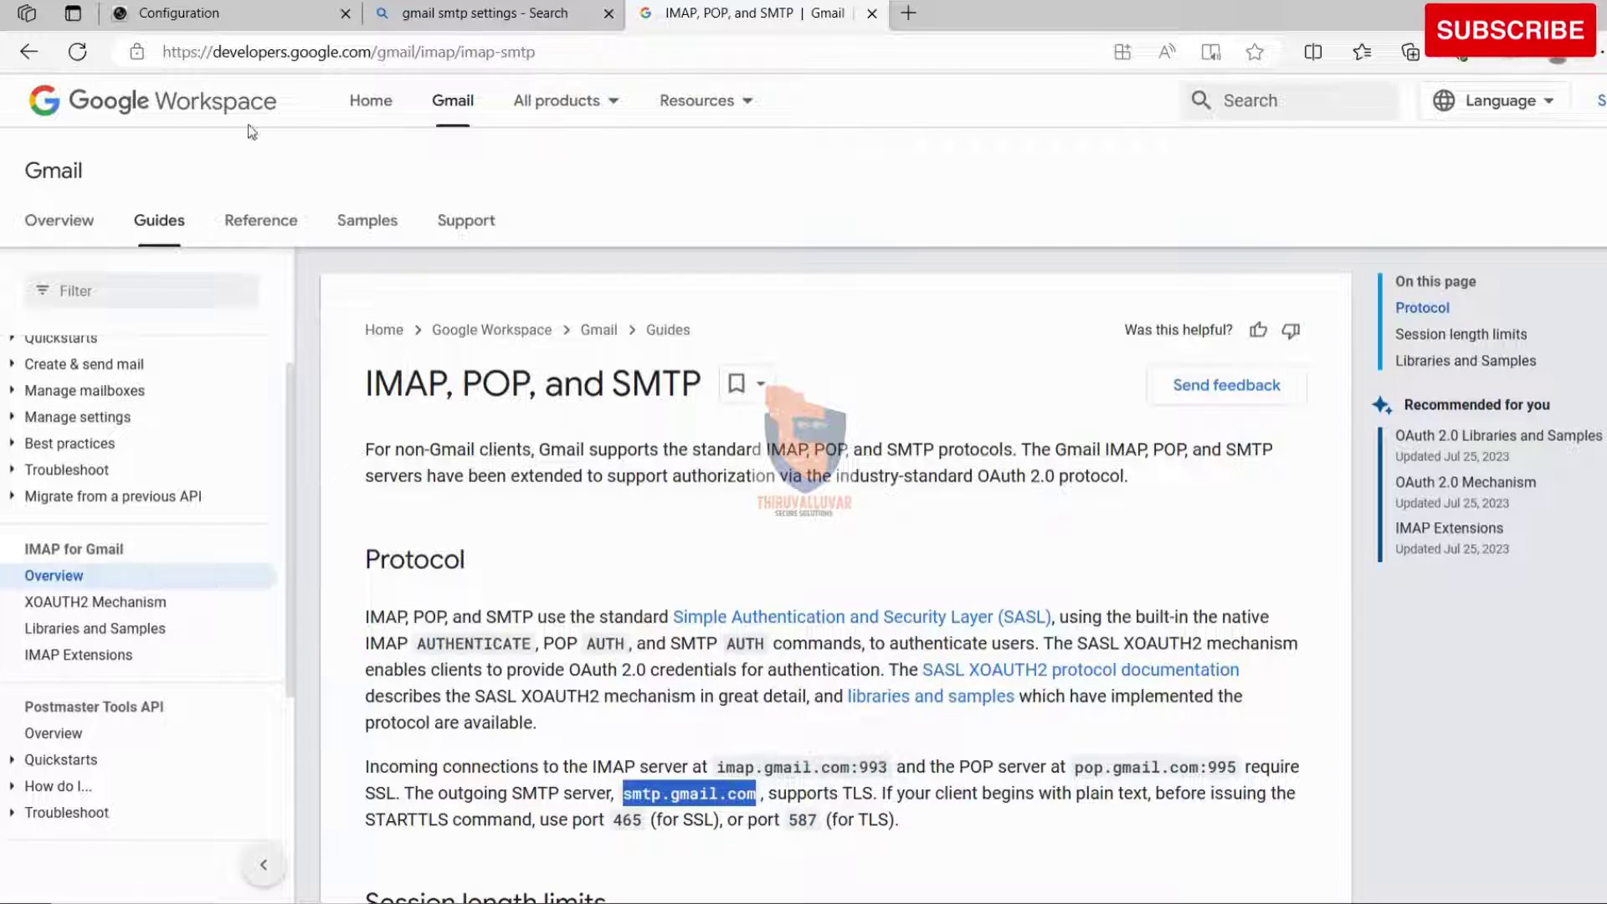
{"action": "left_click", "coordinate": [221, 16]}
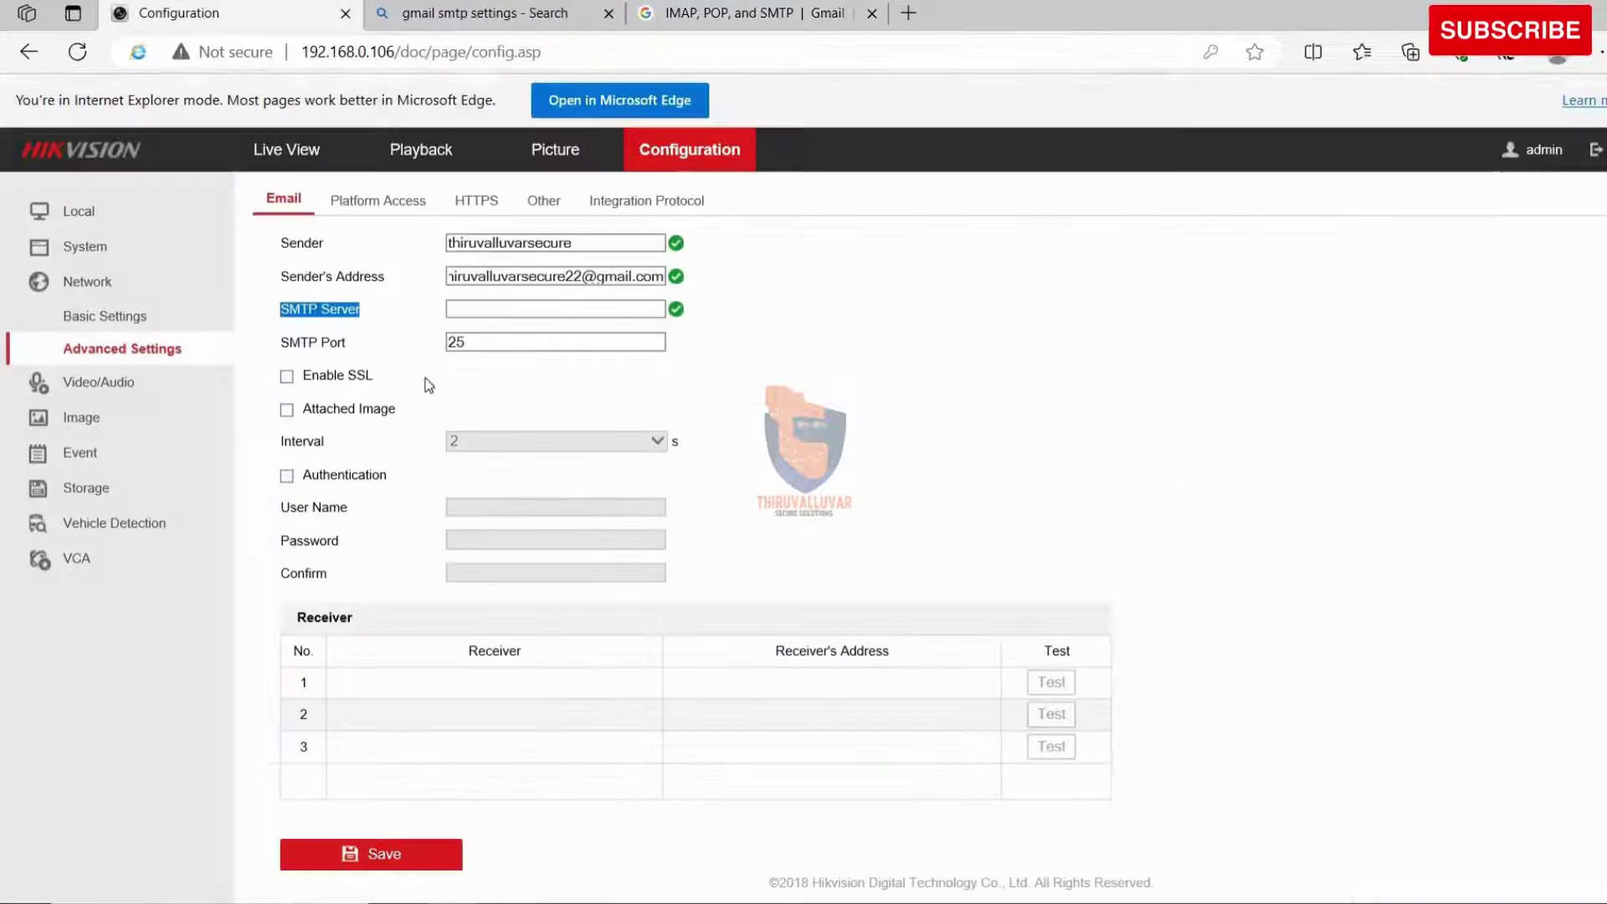
{"action": "left_click", "coordinate": [514, 308]}
{"action": "key", "text": "ctrl+v"}
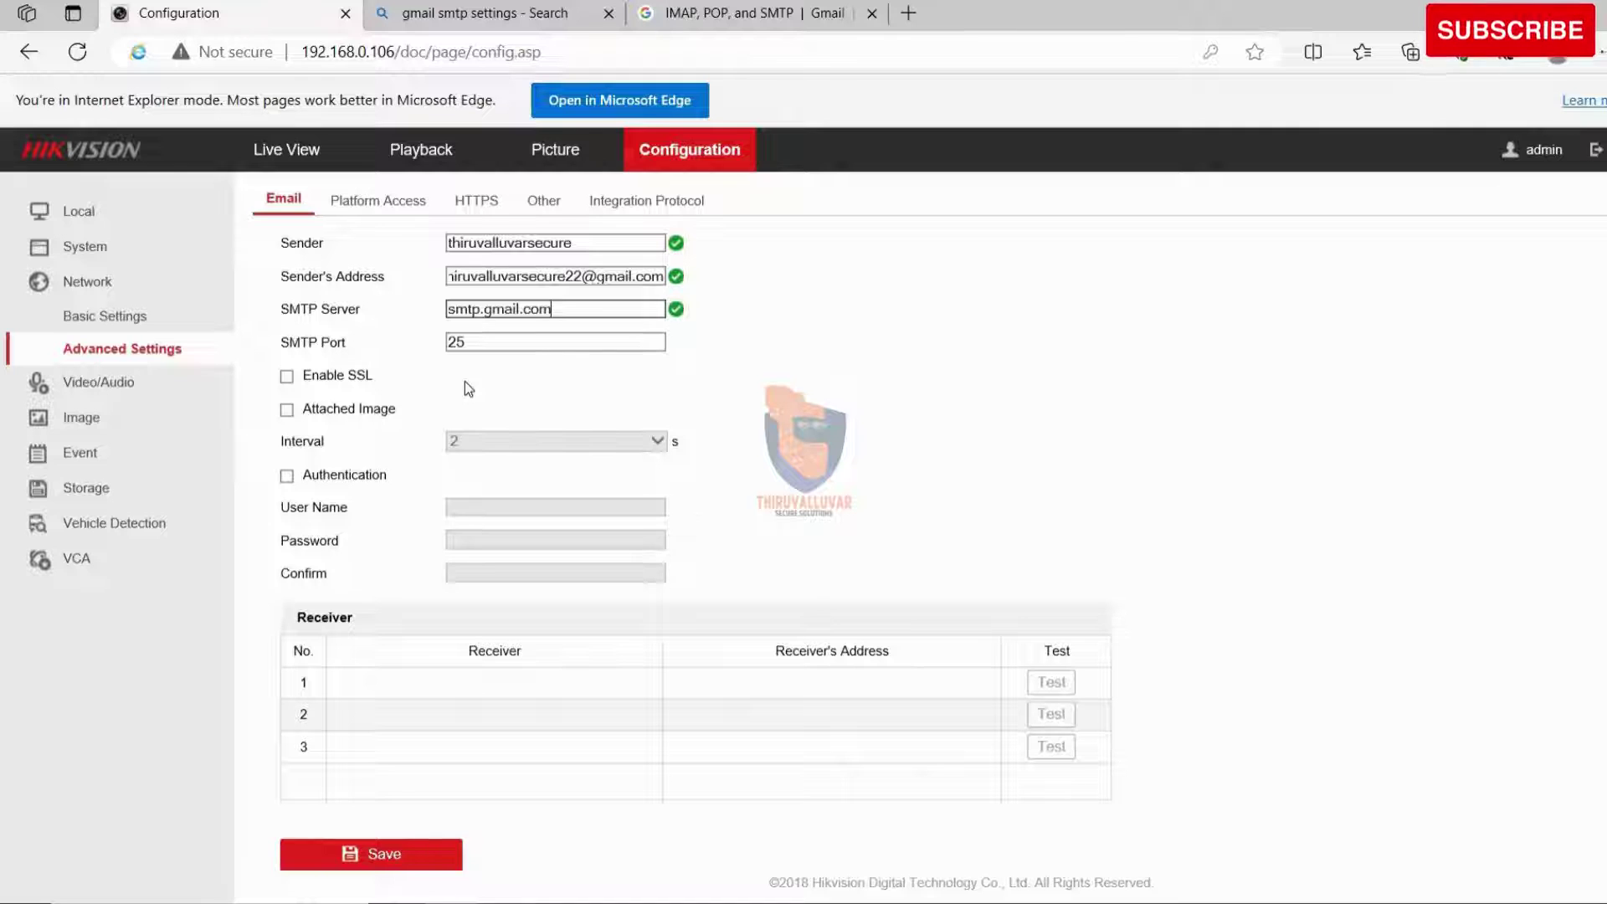
{"action": "left_click", "coordinate": [286, 377]}
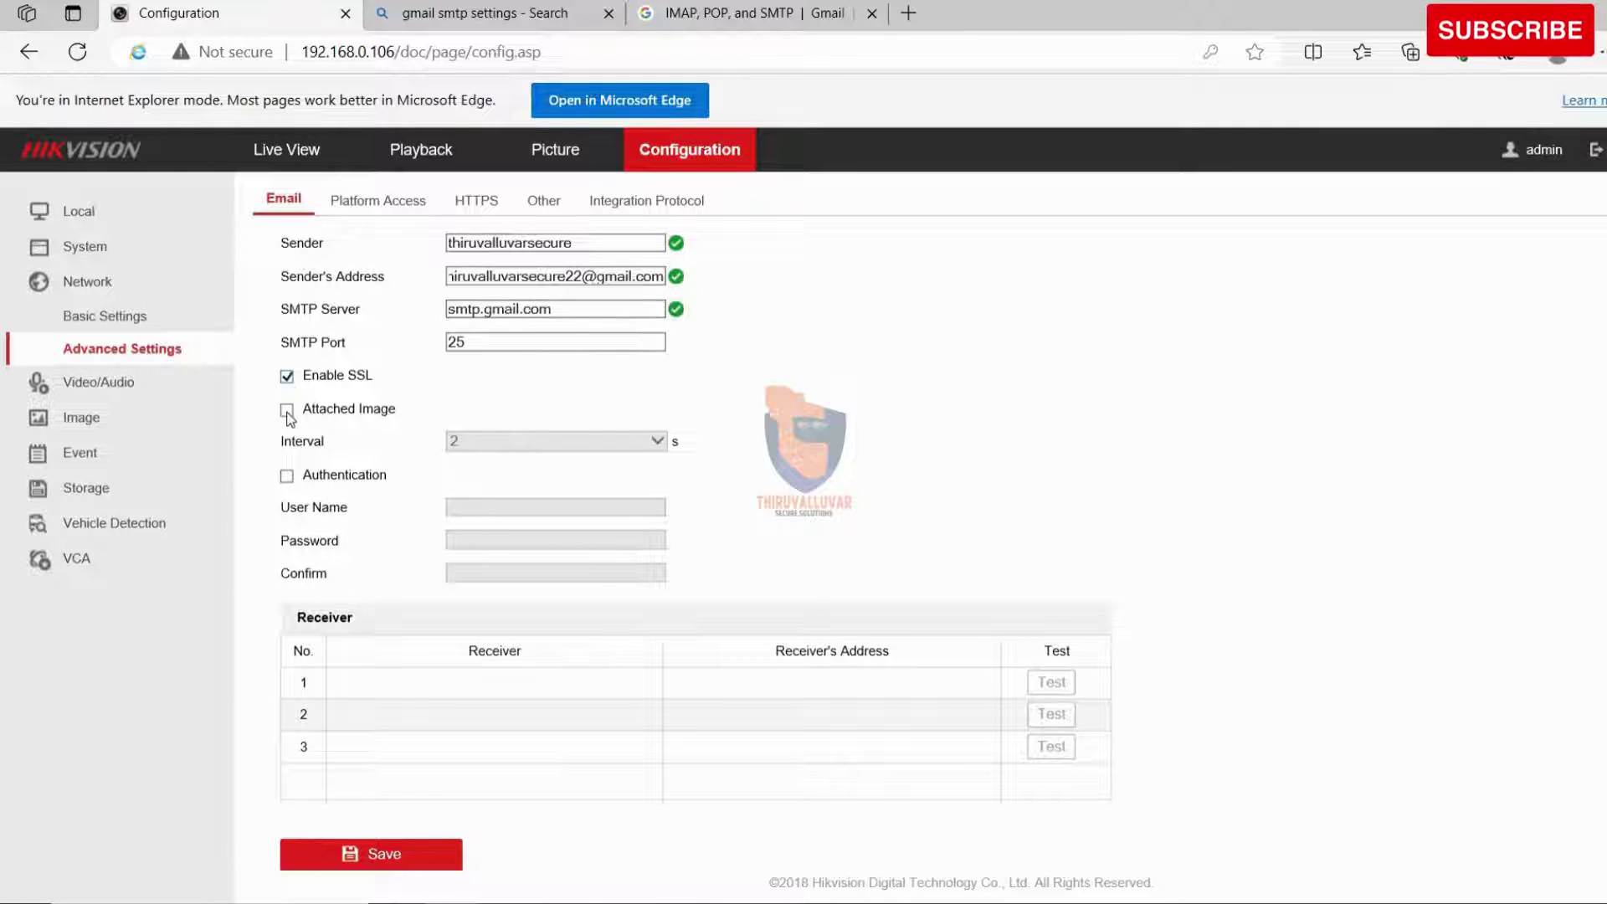
{"action": "left_click", "coordinate": [287, 413]}
Change the SMTP port from 25 to Gmail's TLS port 587.
{"action": "key", "text": "ctrl+3"}
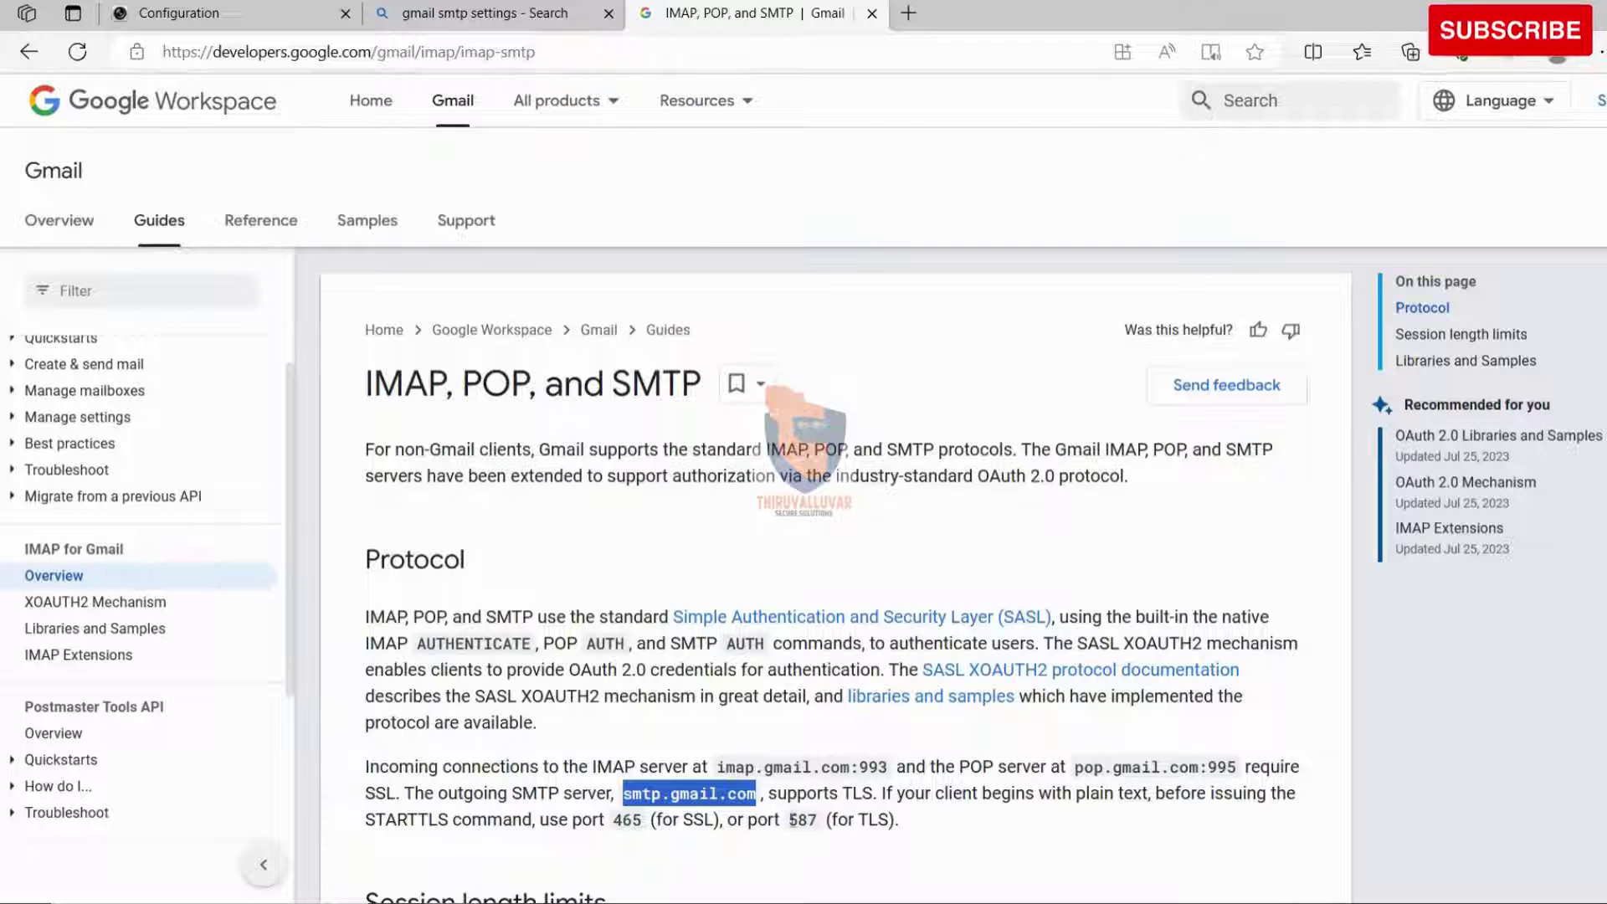
{"action": "left_click_drag", "start_coordinate": [790, 821], "coordinate": [816, 843]}
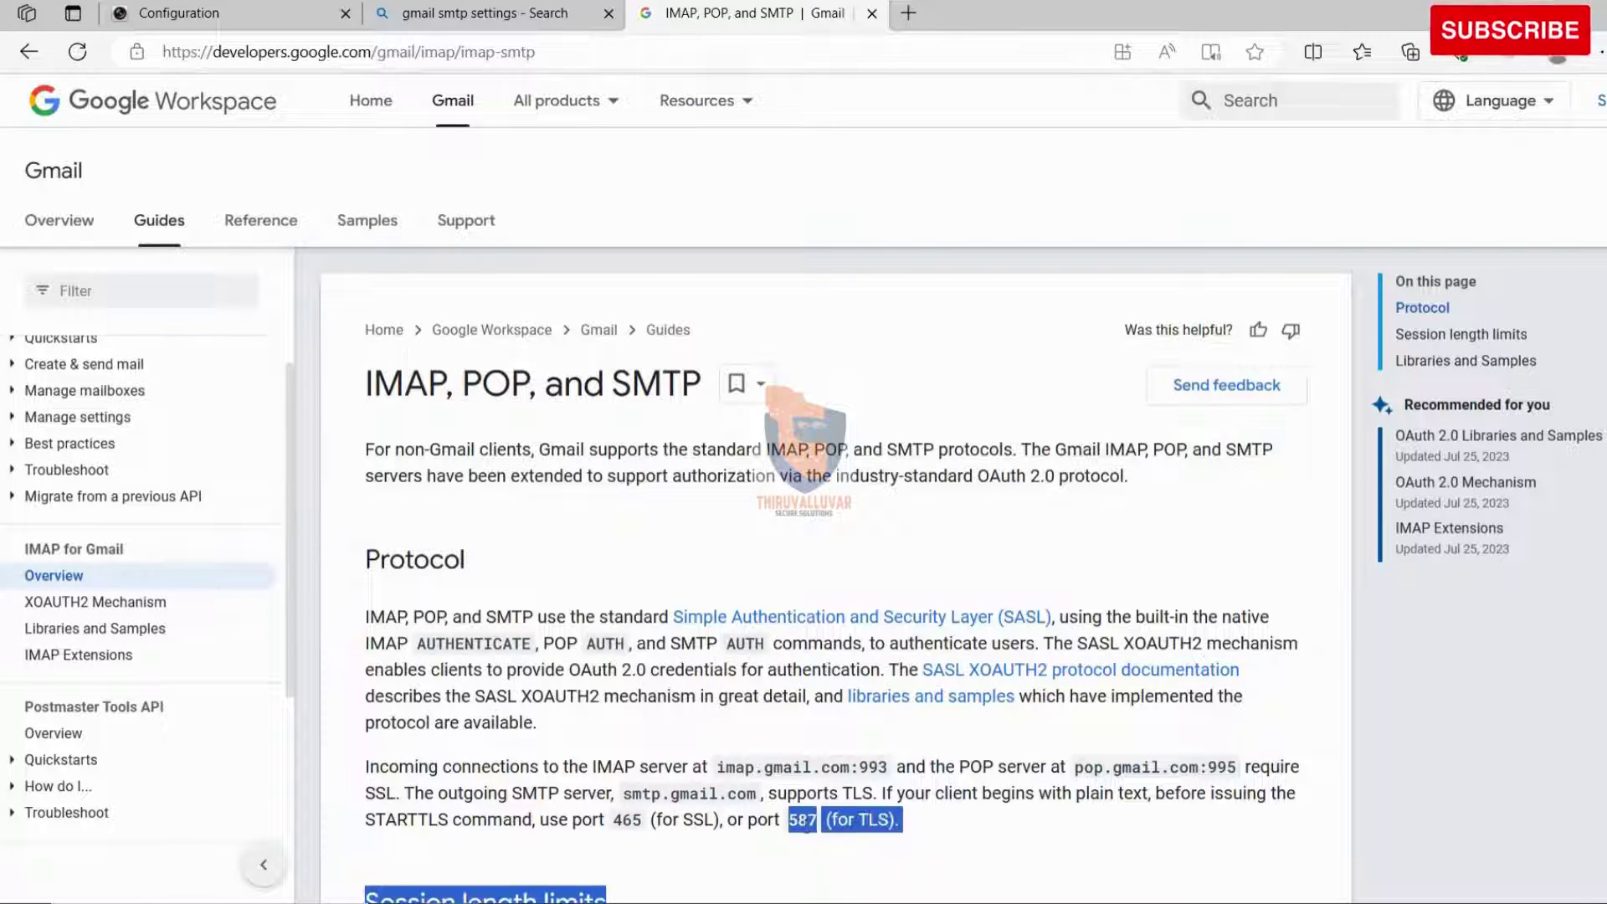
{"action": "key", "text": "ctrl+1"}
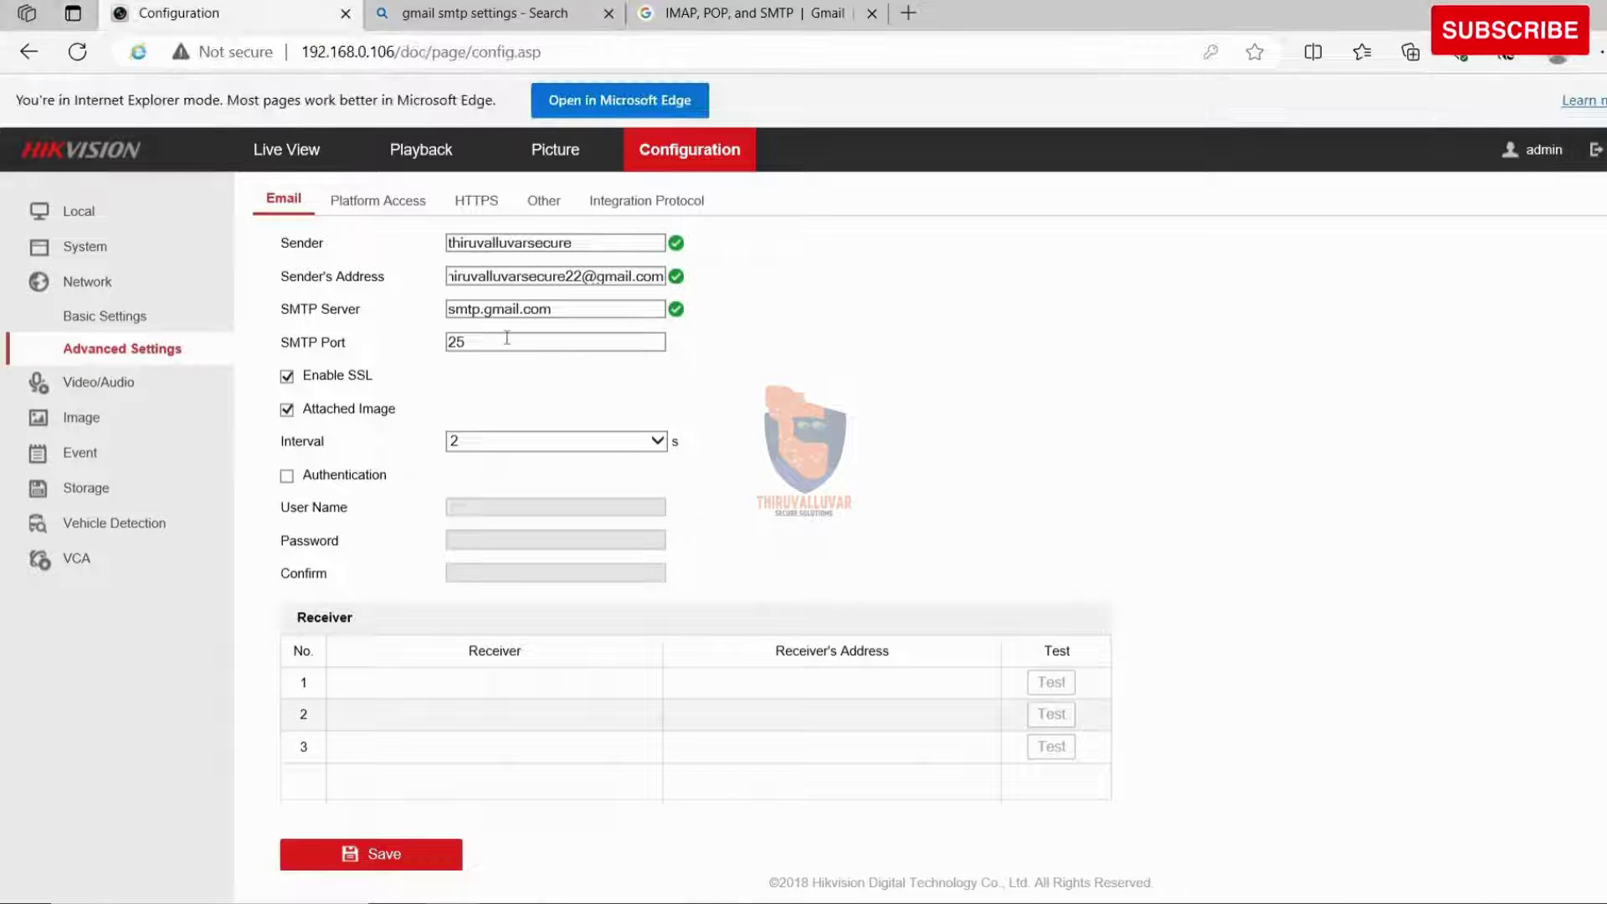
{"action": "left_click", "coordinate": [508, 342]}
{"action": "key", "text": "BackSpace"}
{"action": "key", "text": "BackSpace"}
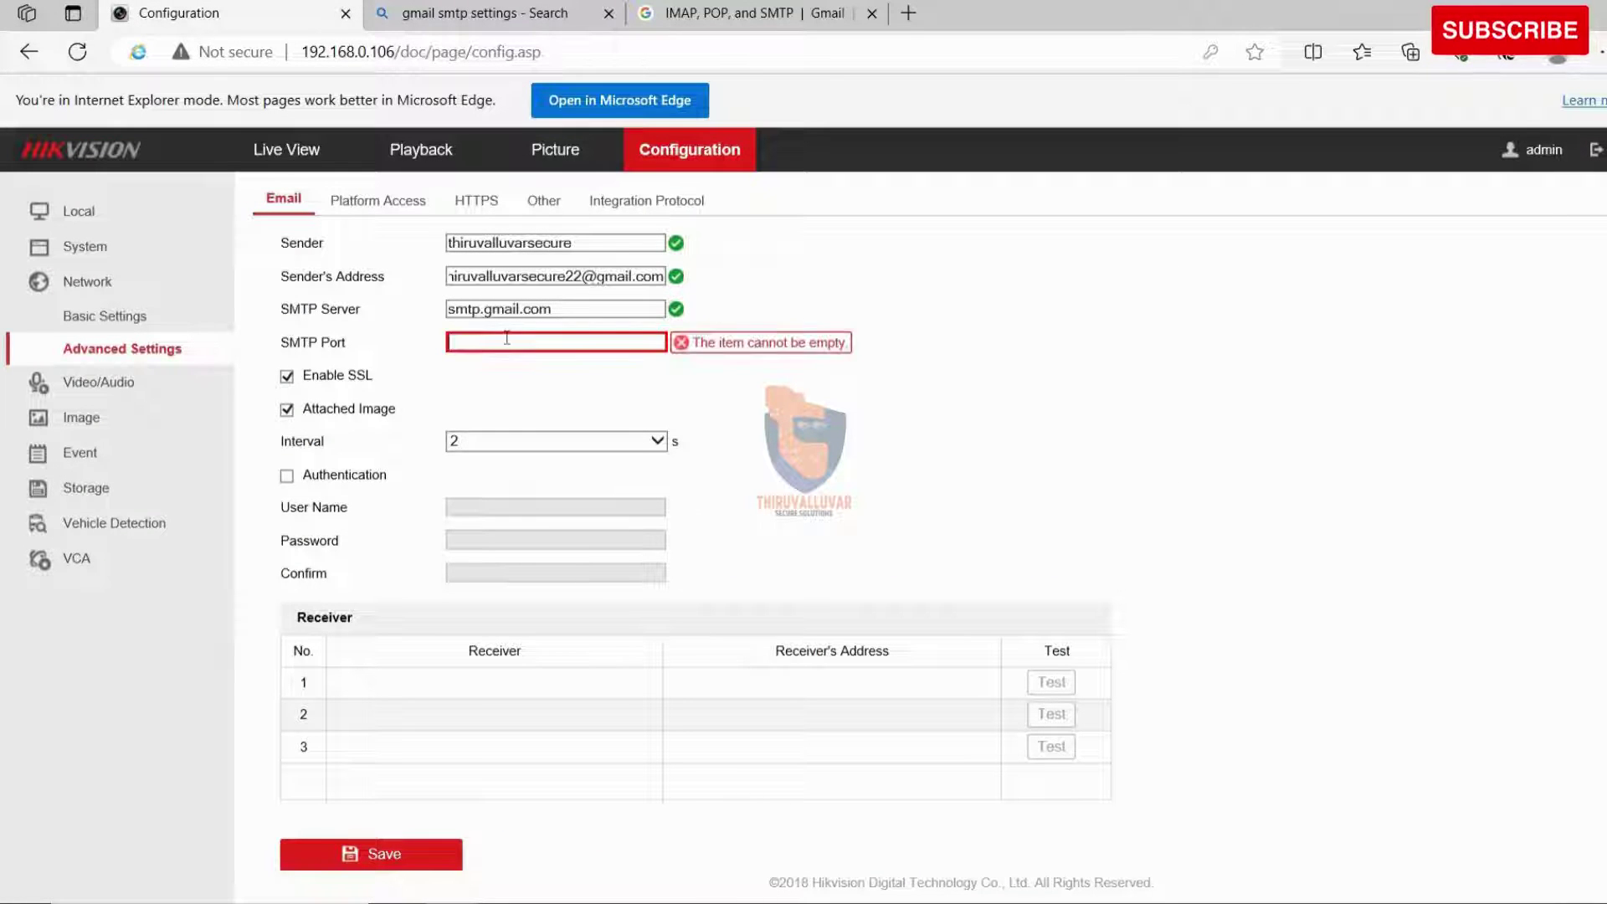
{"action": "type", "text": "587"}
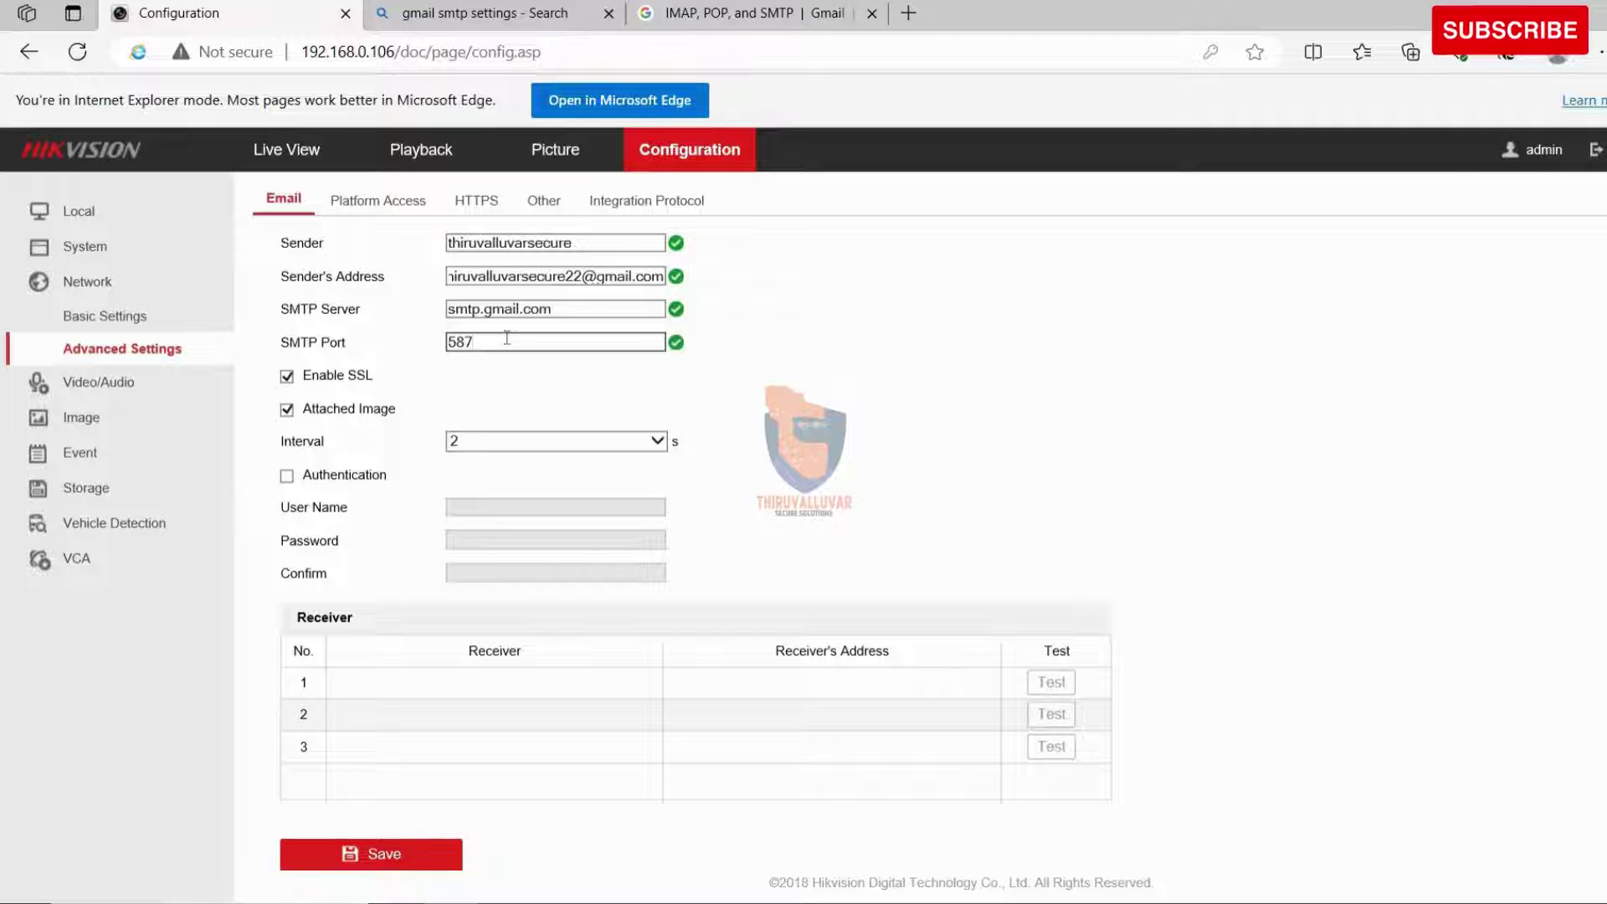
Keep the snapshot interval at 2 seconds and enable SMTP authentication.
{"action": "left_click", "coordinate": [542, 451]}
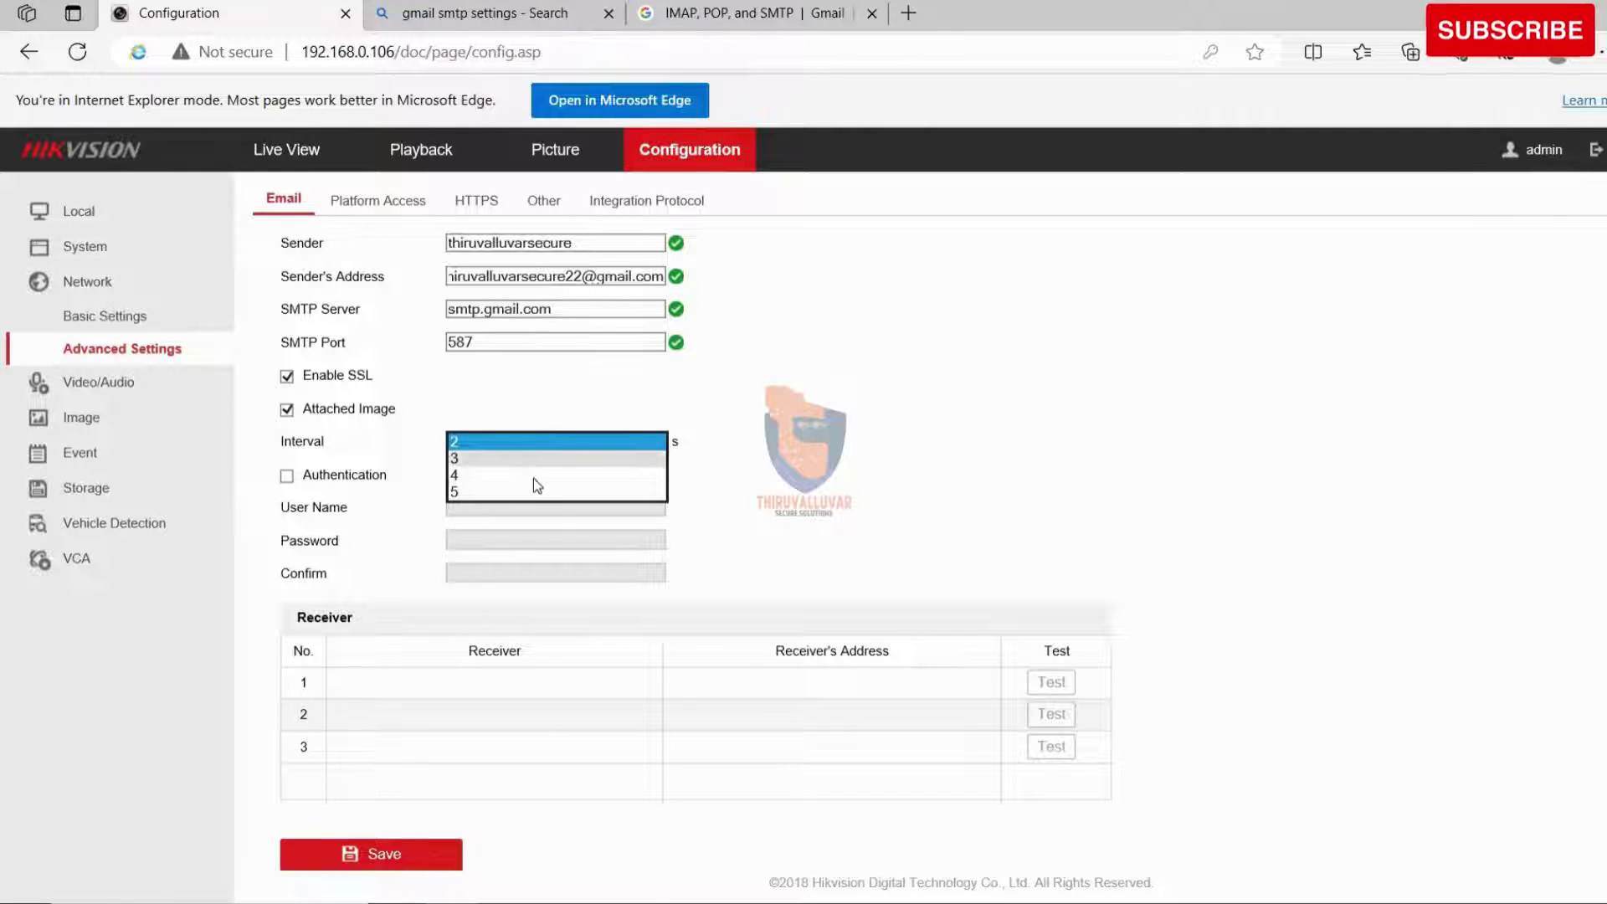
{"action": "left_click", "coordinate": [538, 442]}
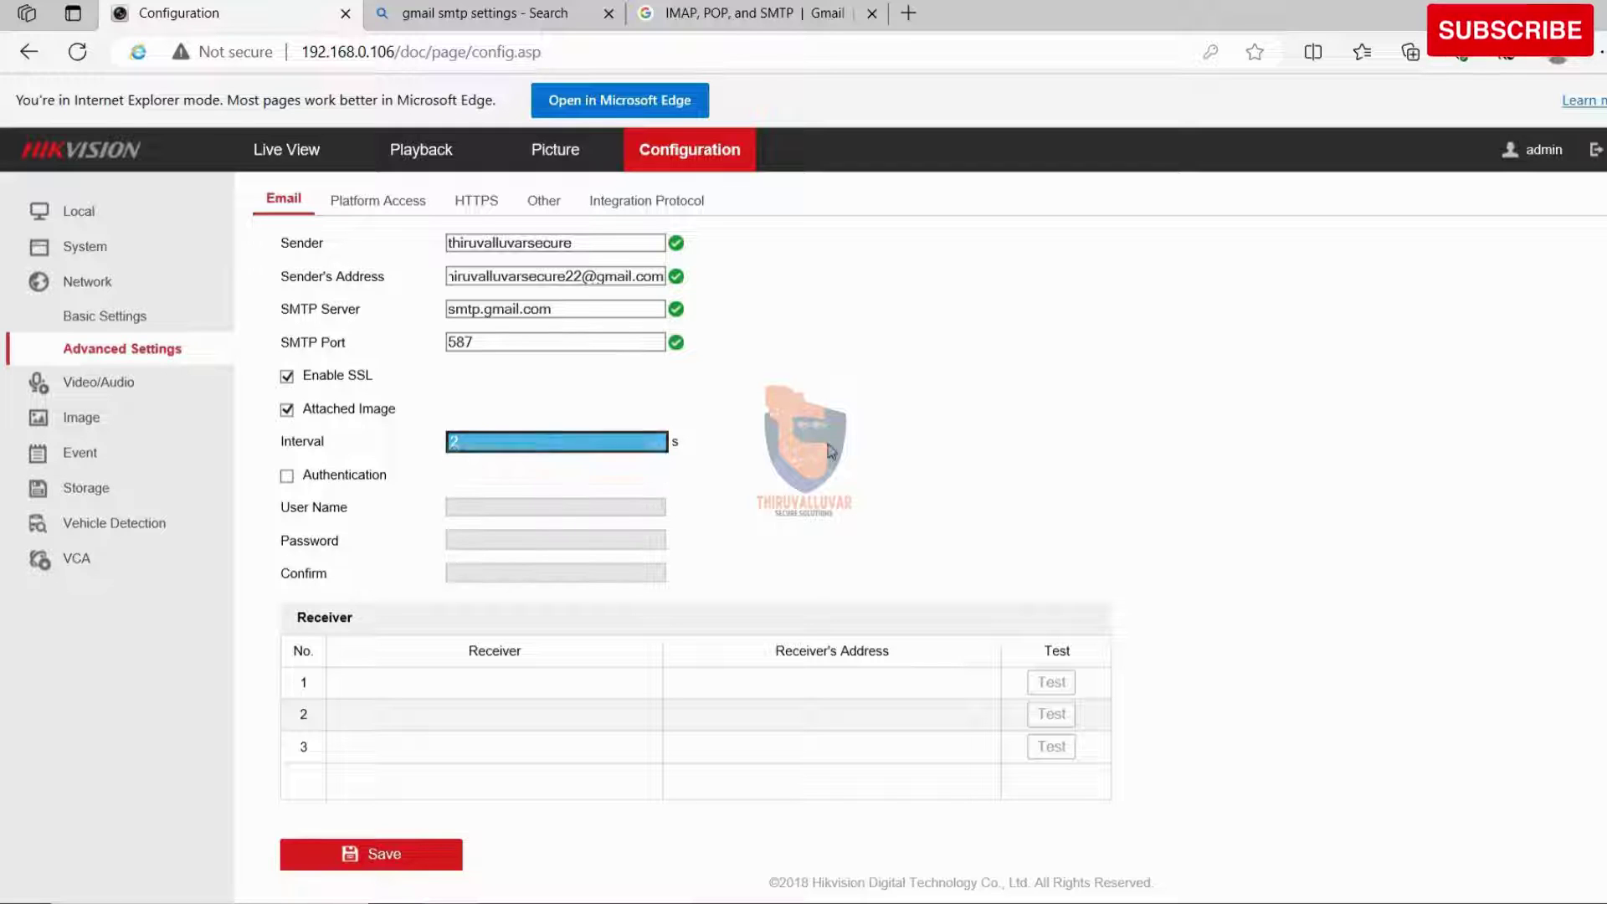
{"action": "left_click", "coordinate": [286, 477]}
{"action": "left_click", "coordinate": [592, 273]}
Copy the sender's Gmail address into the User Name field.
{"action": "triple_click", "coordinate": [592, 273]}
{"action": "key", "text": "ctrl+c"}
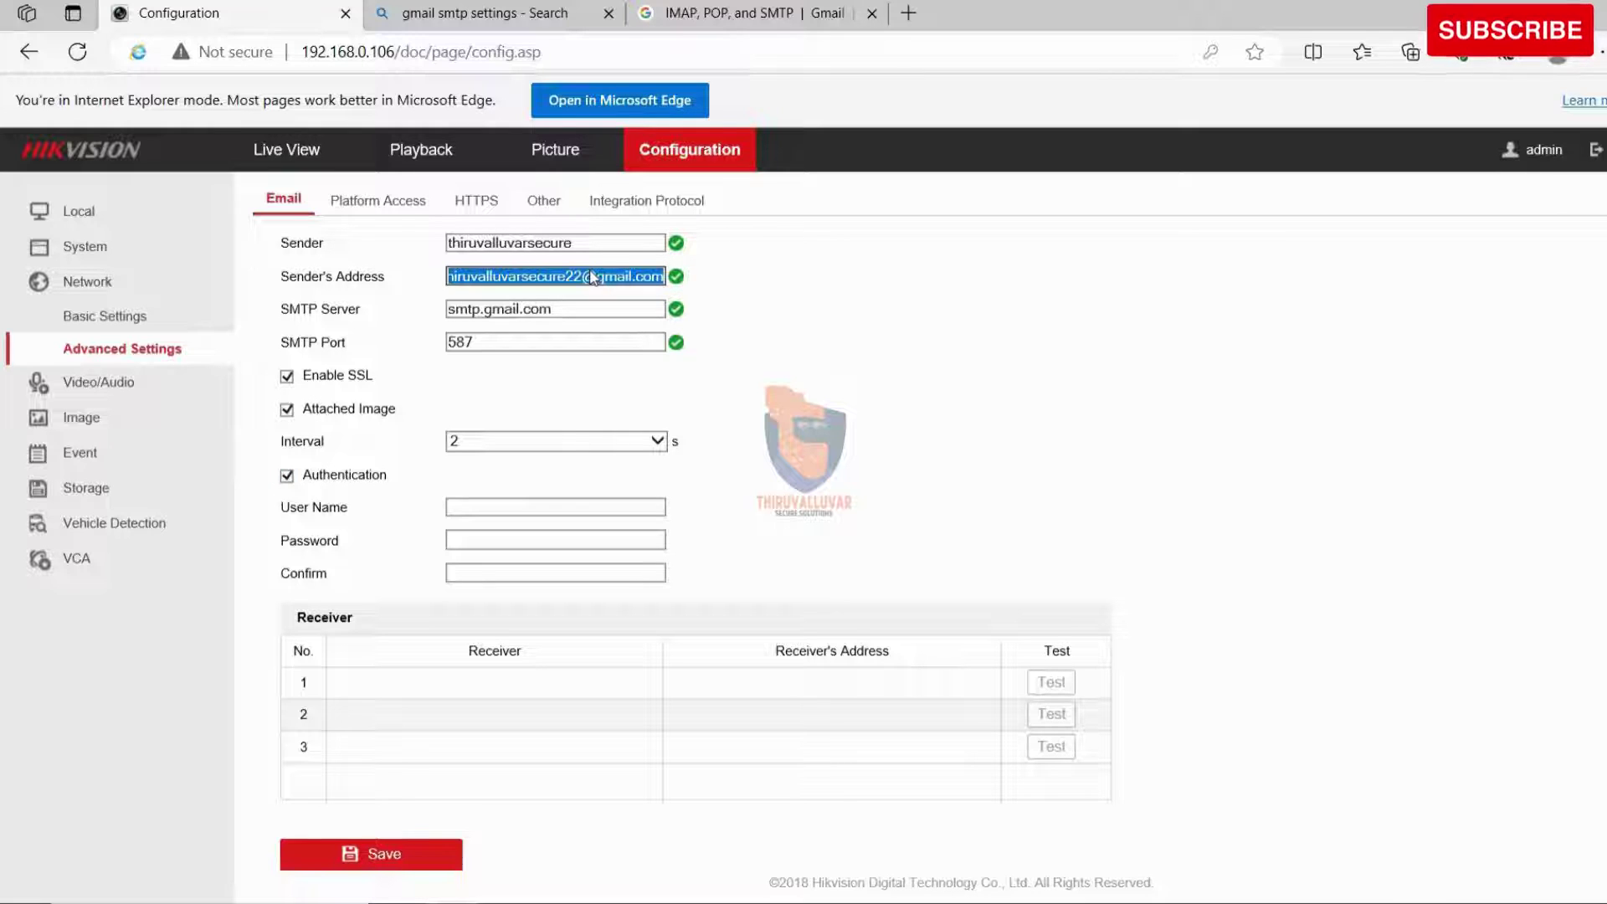
{"action": "left_click", "coordinate": [511, 507]}
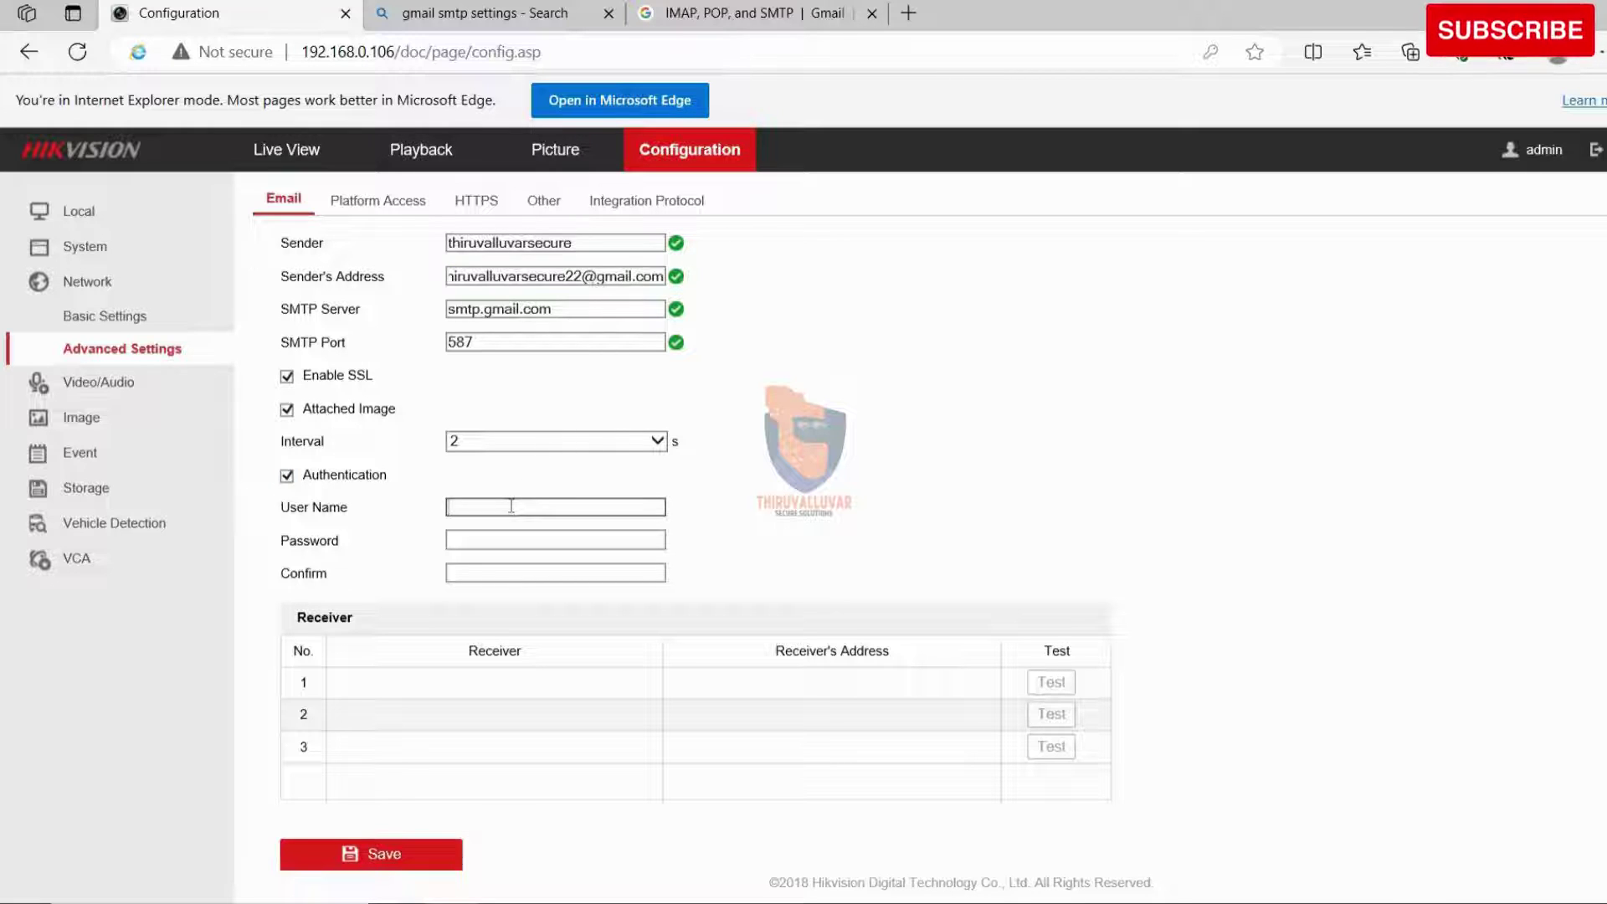
{"action": "key", "text": "ctrl+v"}
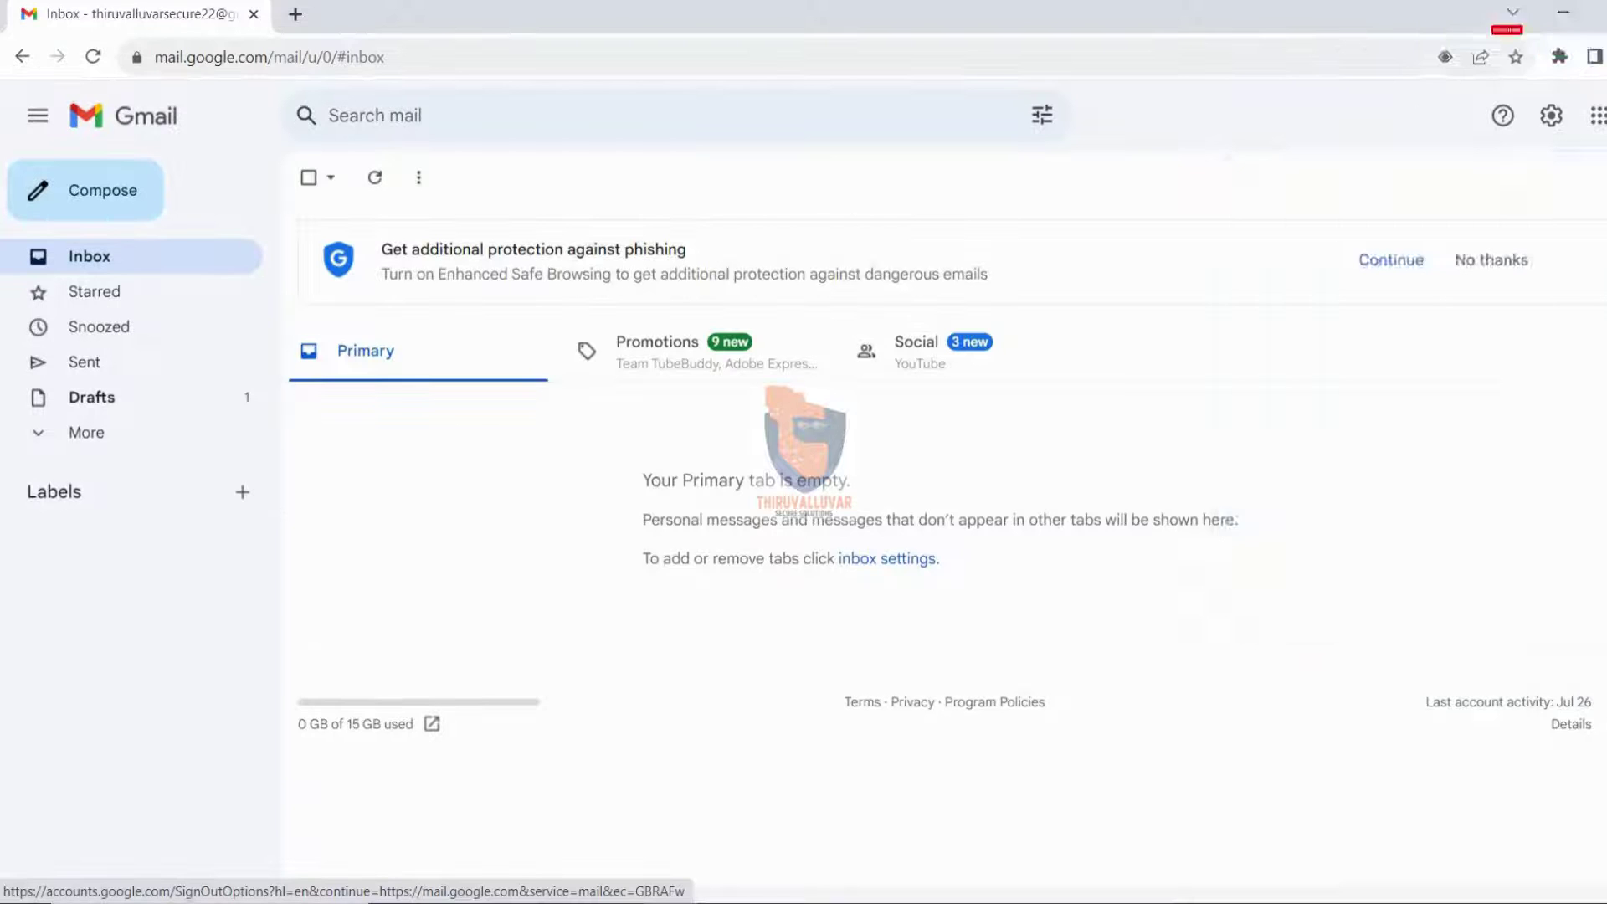
Open the Google Account Security settings from the account menu.
{"action": "left_click", "coordinate": [1570, 114]}
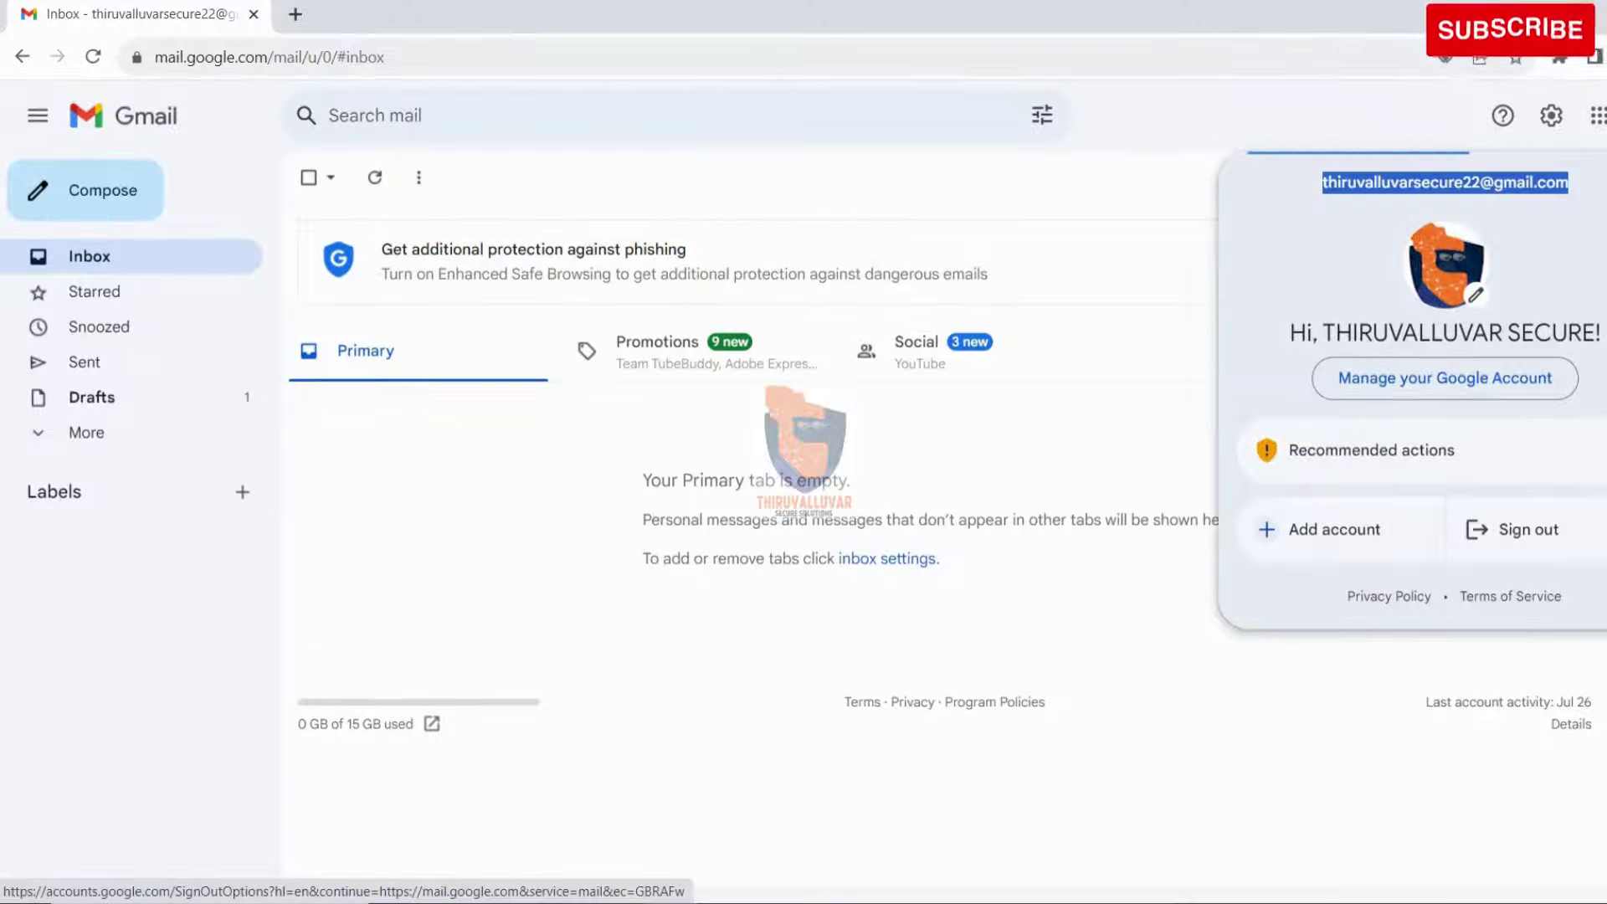
{"action": "left_click", "coordinate": [1455, 399]}
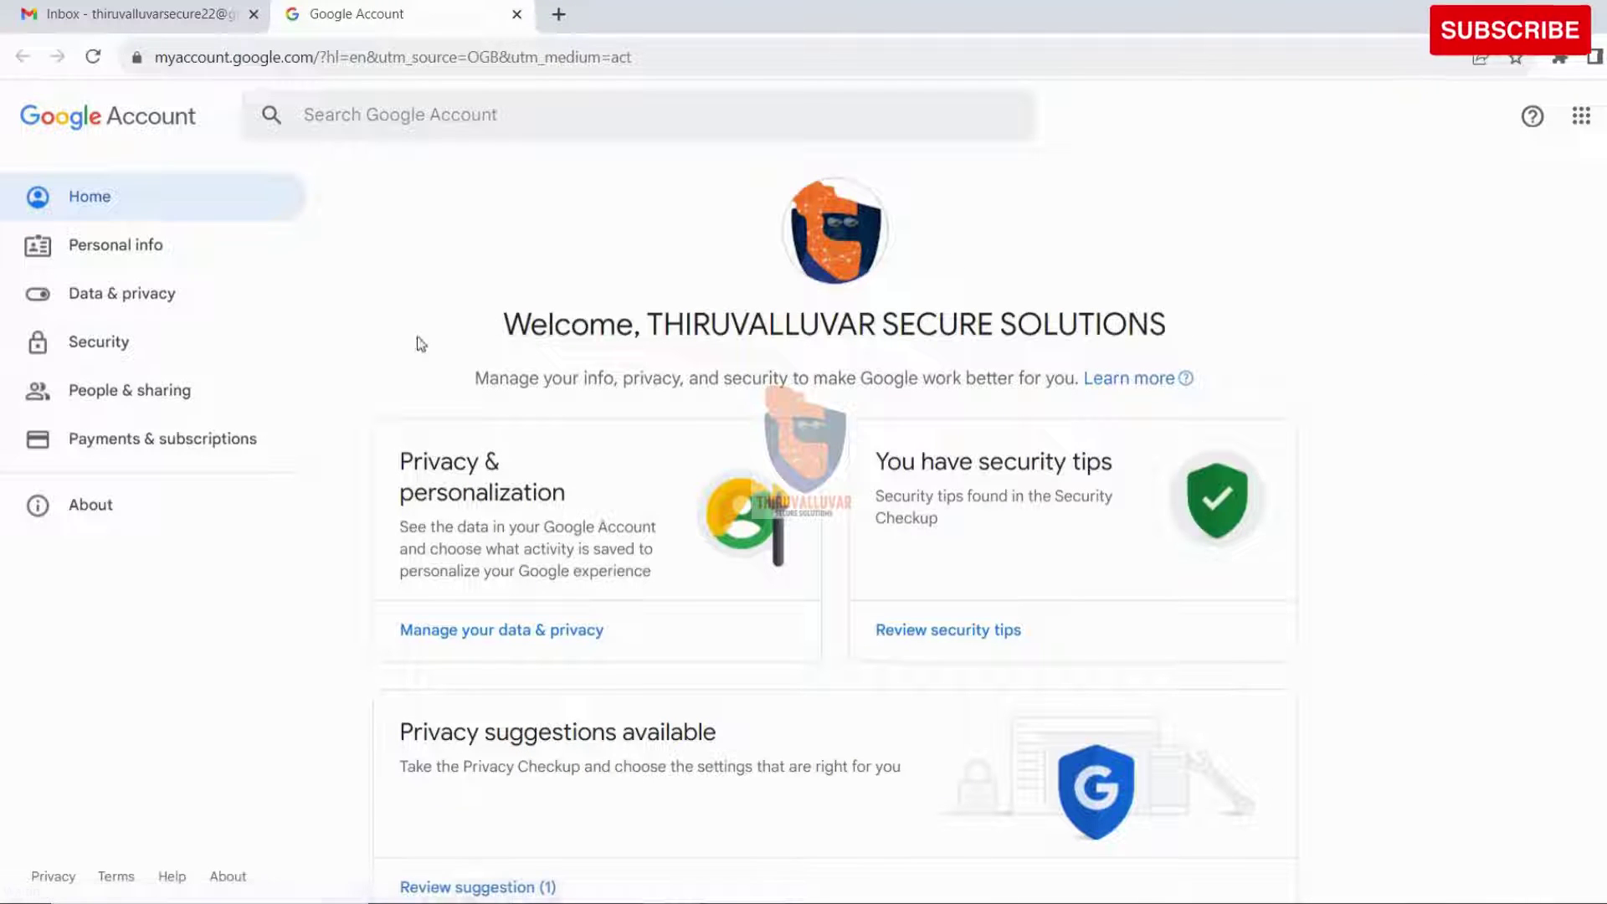
{"action": "left_click", "coordinate": [97, 345]}
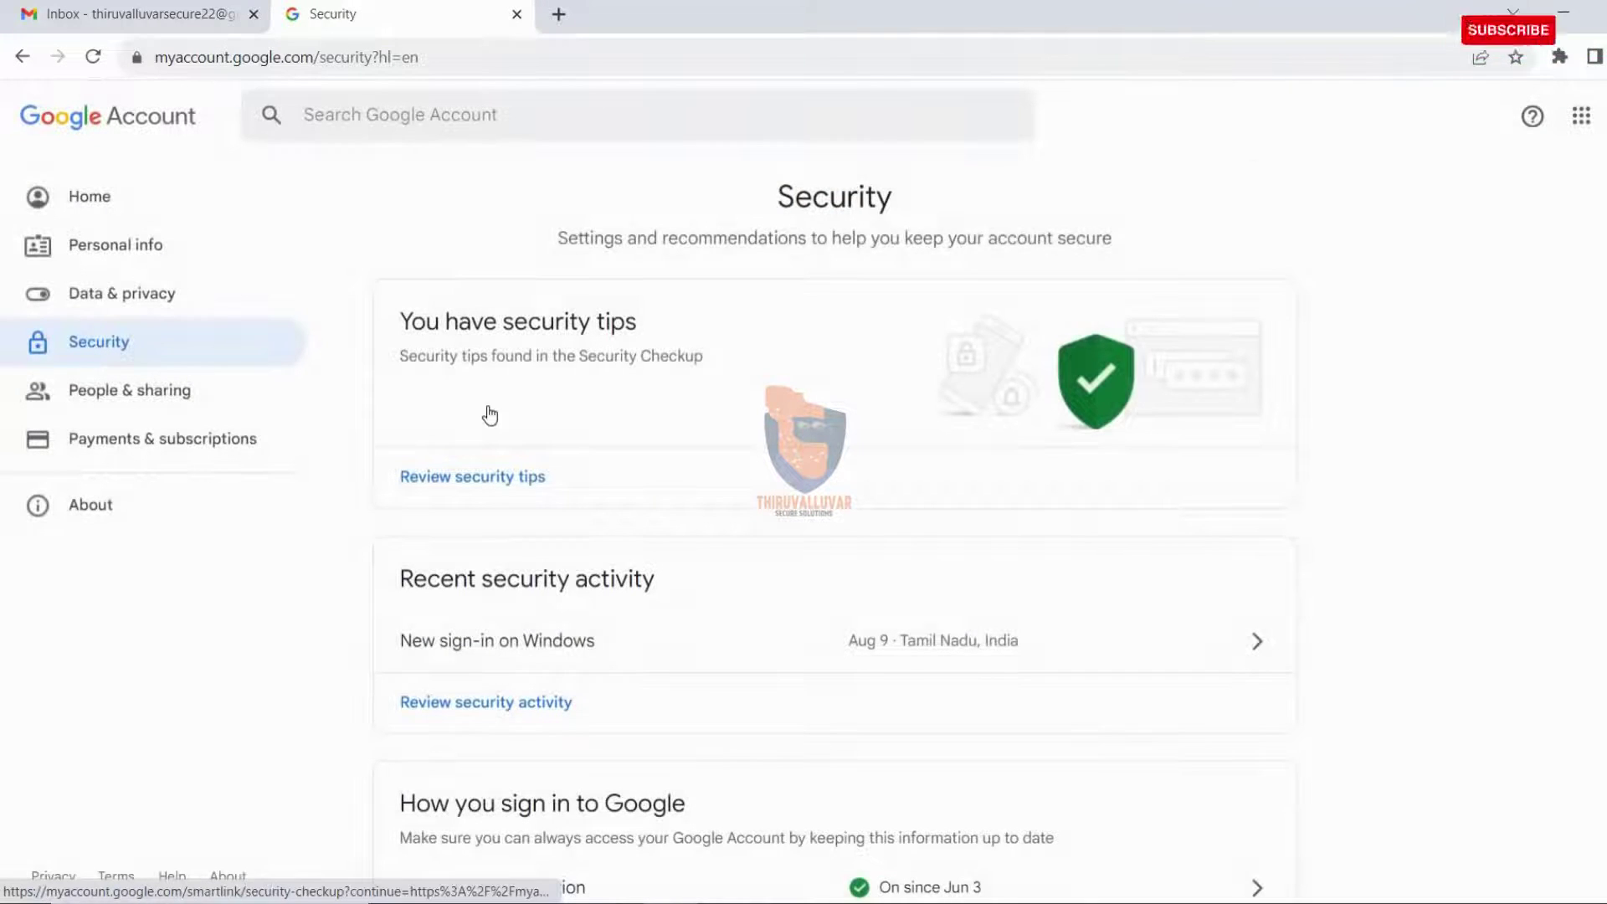
Search the account settings for 'app password' and open the App passwords page.
{"action": "scroll", "coordinate": [692, 489], "scroll_direction": "down", "scroll_amount": 8}
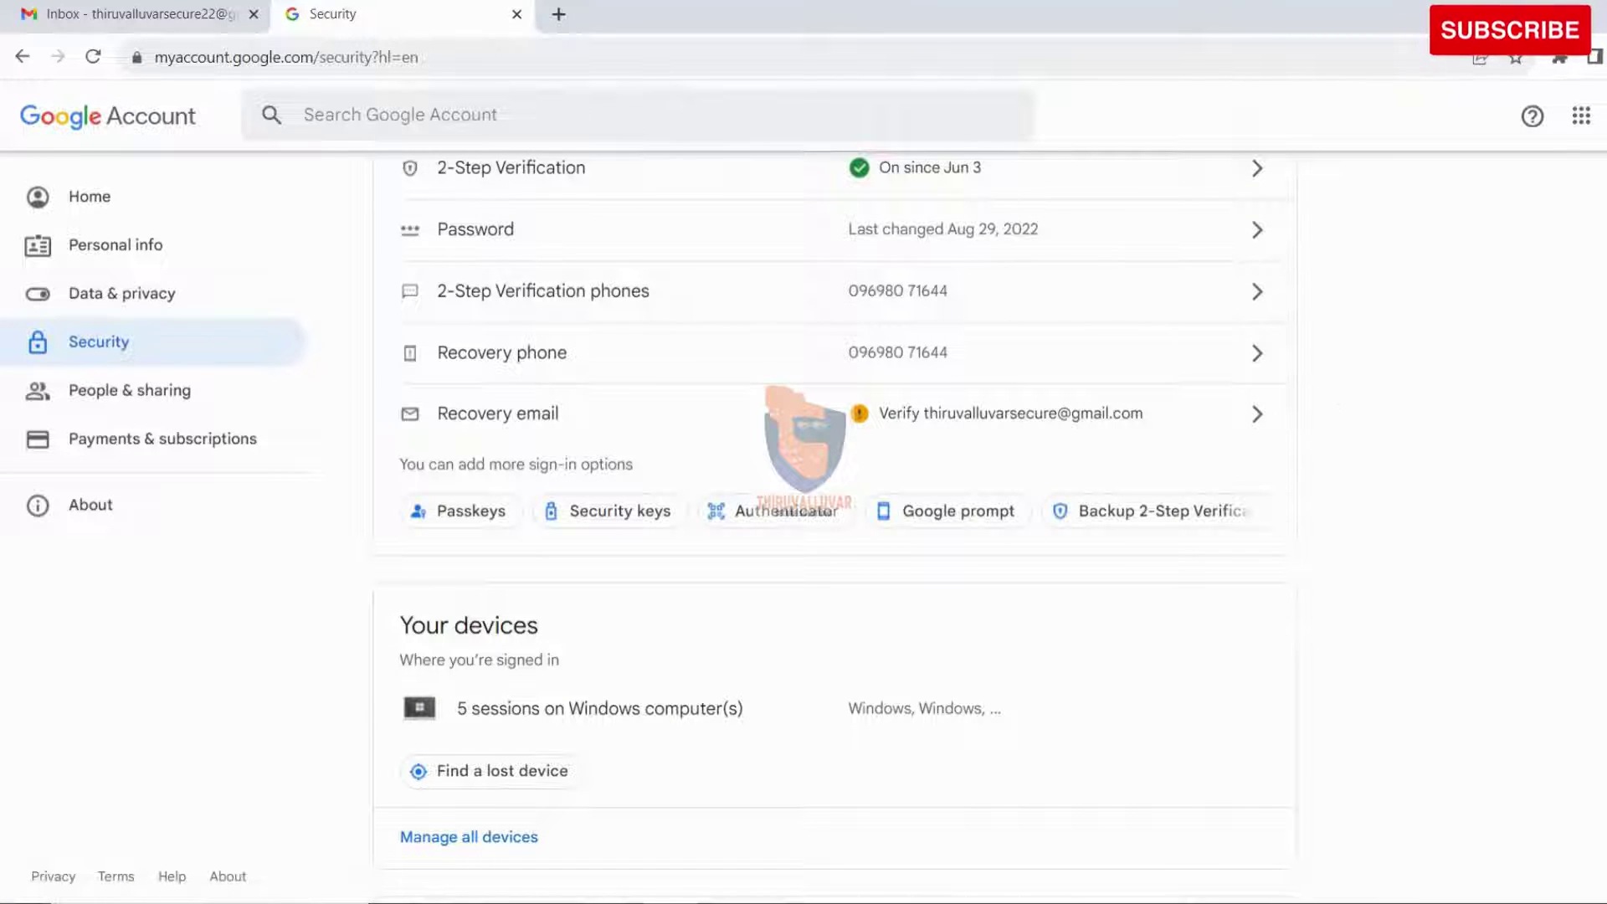
{"action": "scroll", "coordinate": [1474, 358], "scroll_direction": "up", "scroll_amount": 2}
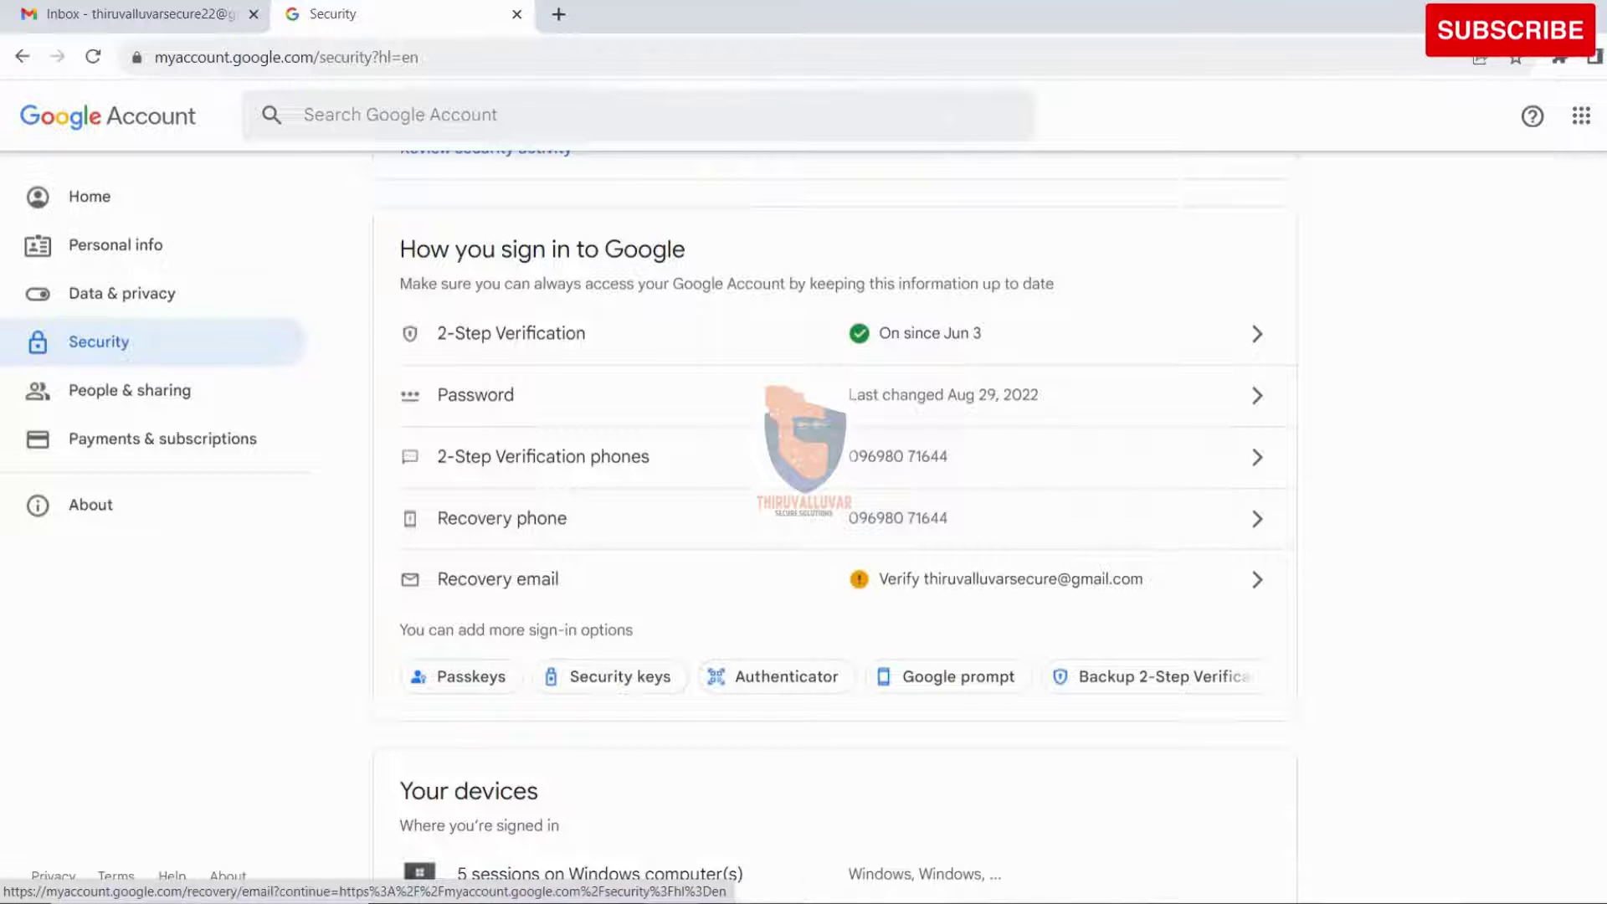
{"action": "scroll", "coordinate": [658, 203], "scroll_direction": "up", "scroll_amount": 7}
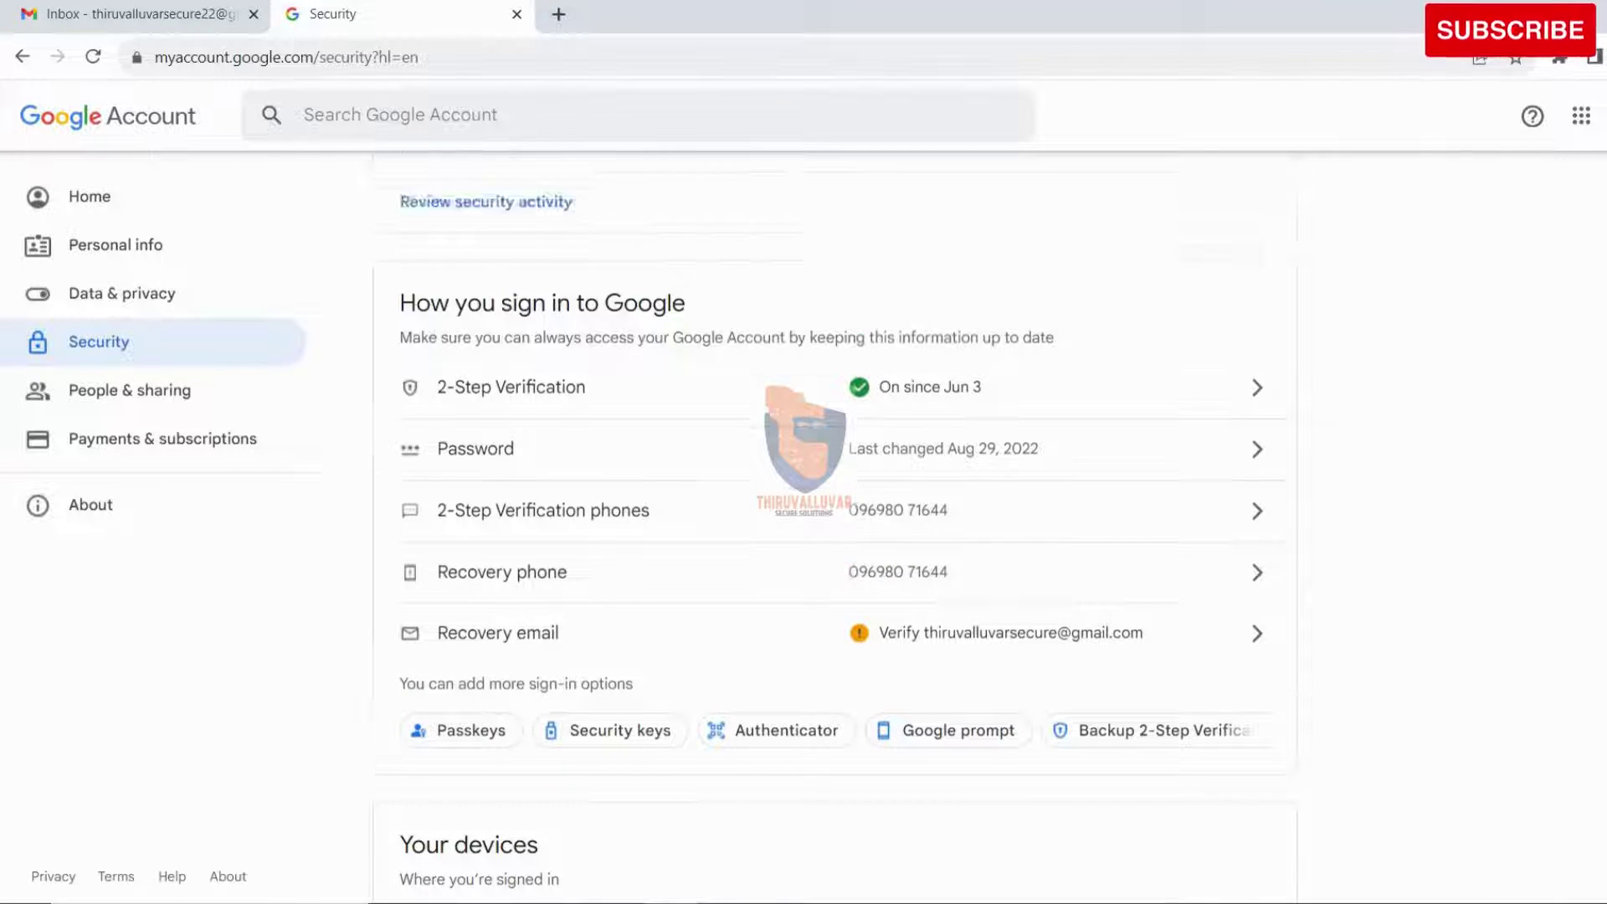
{"action": "left_click", "coordinate": [585, 125]}
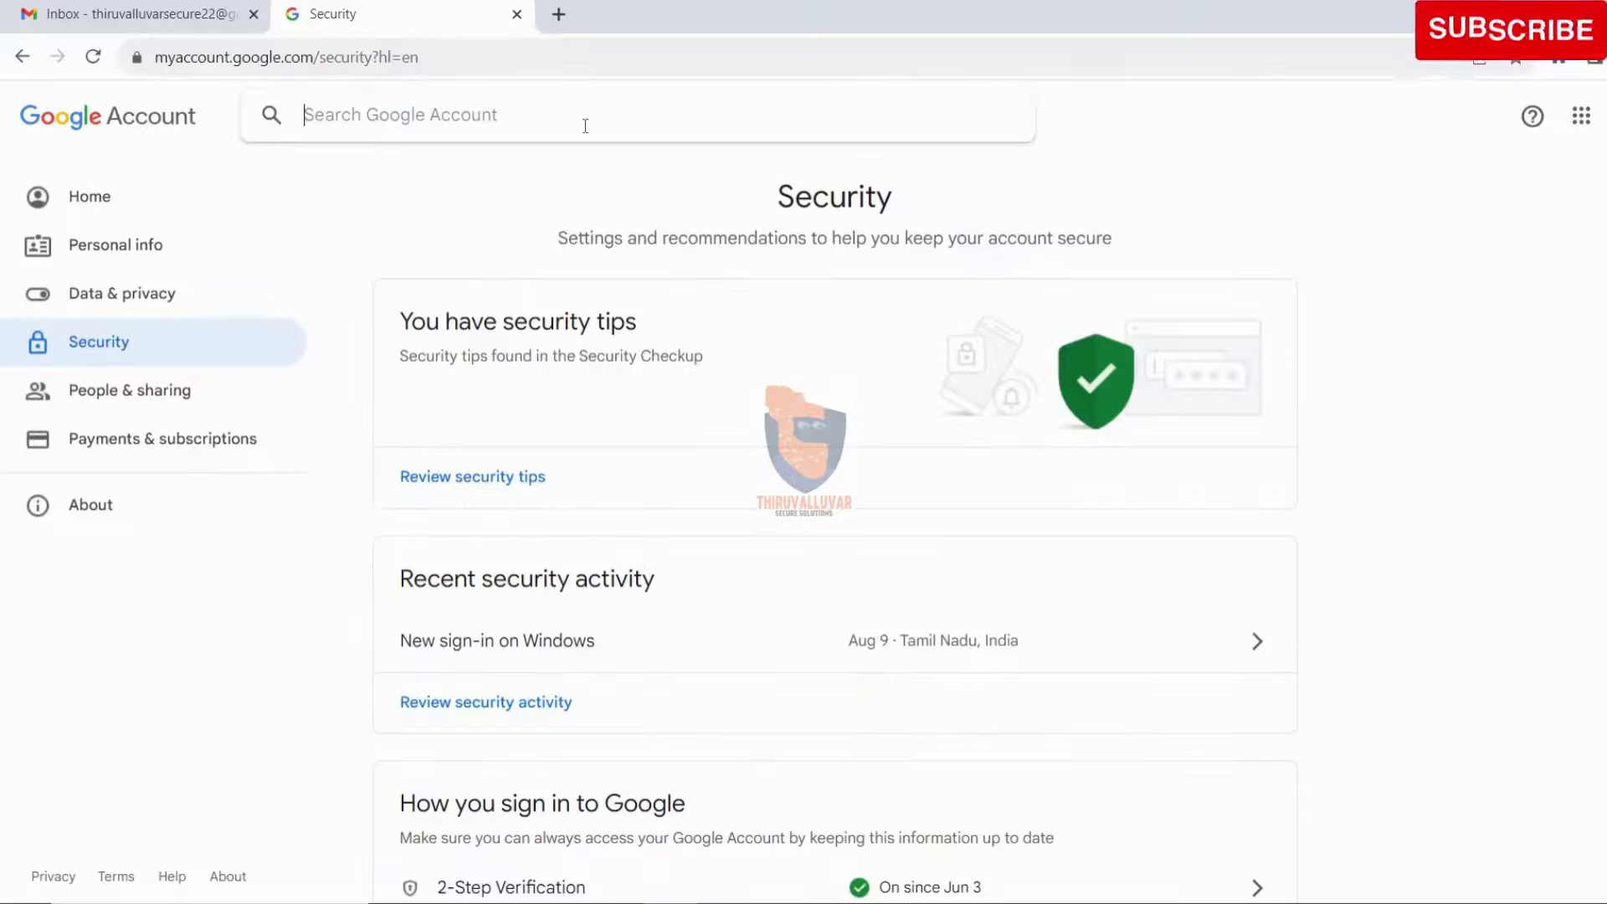
{"action": "type", "text": "app "}
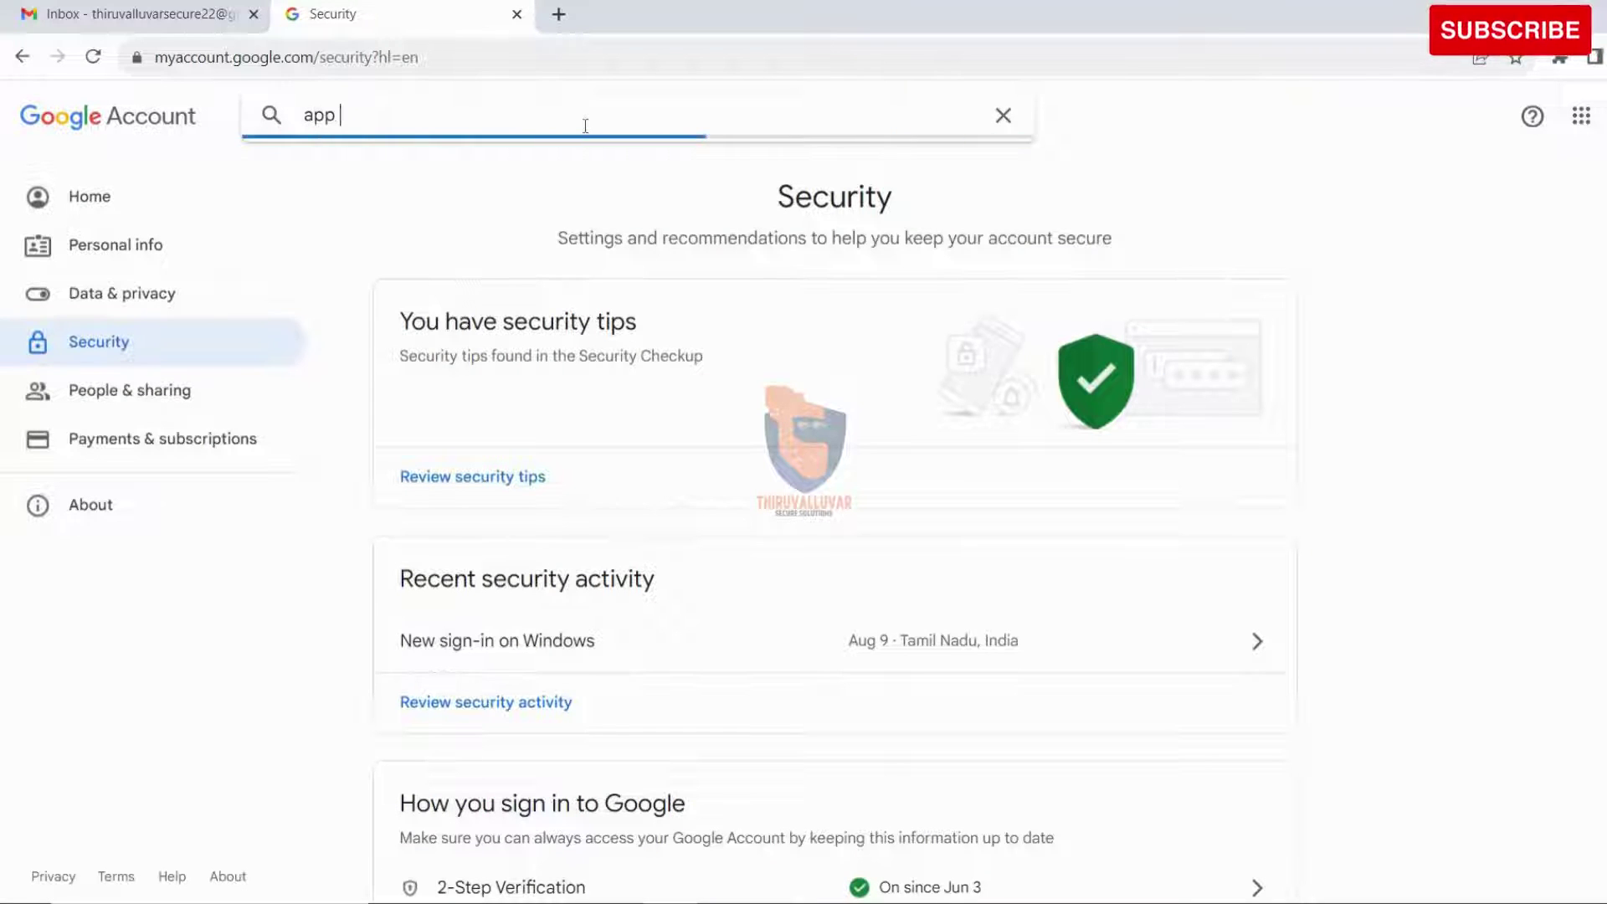
{"action": "type", "text": "password"}
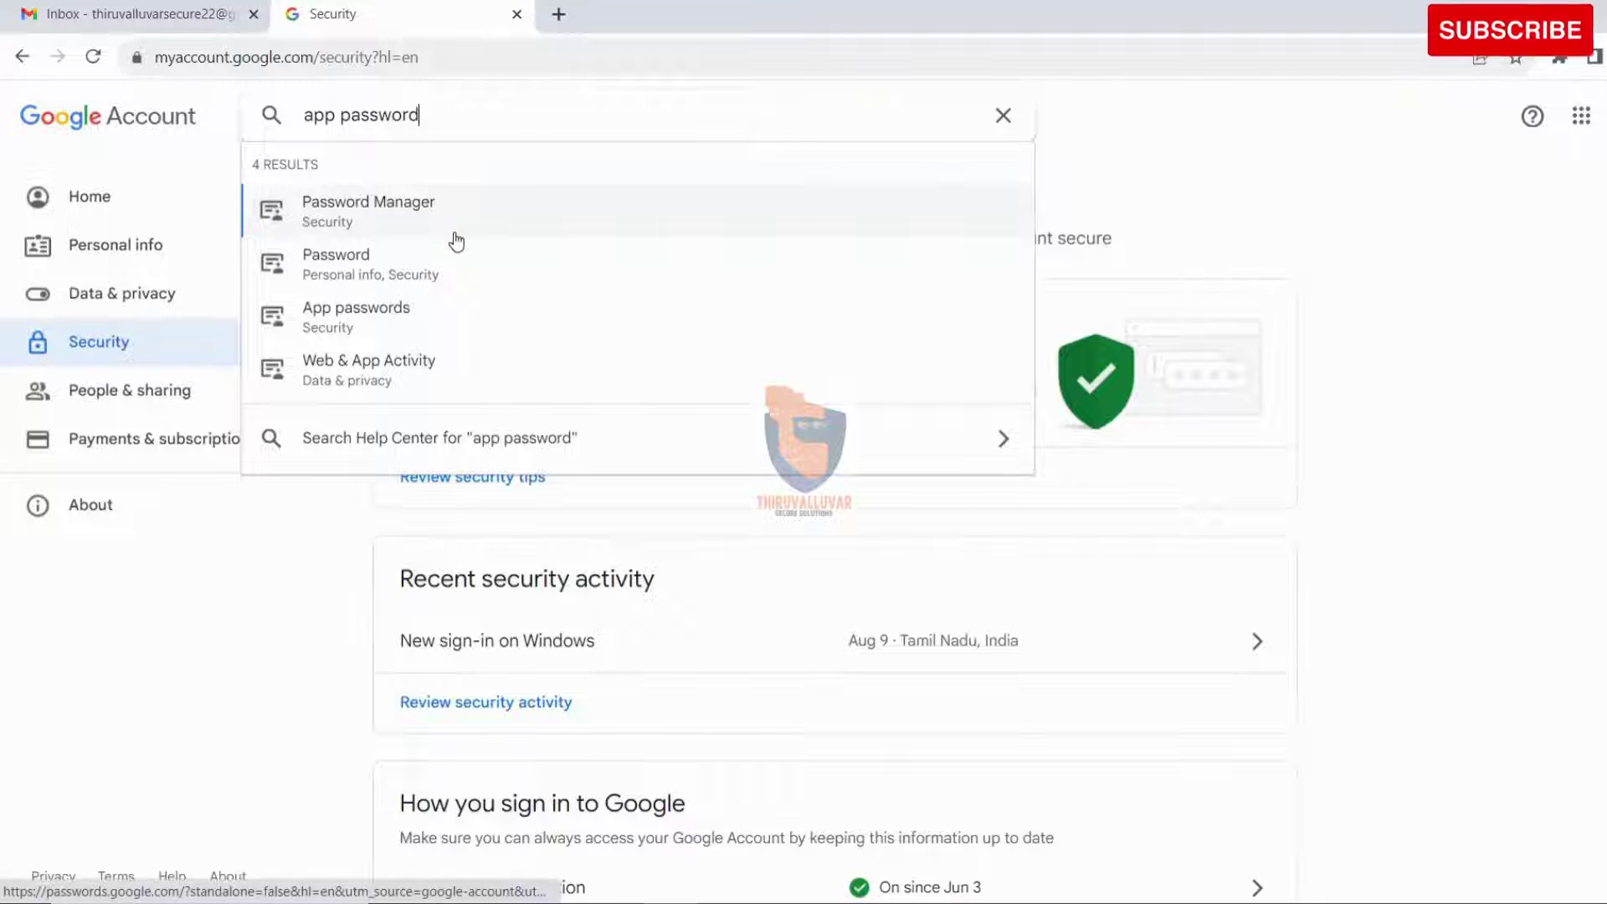
{"action": "left_click", "coordinate": [432, 330]}
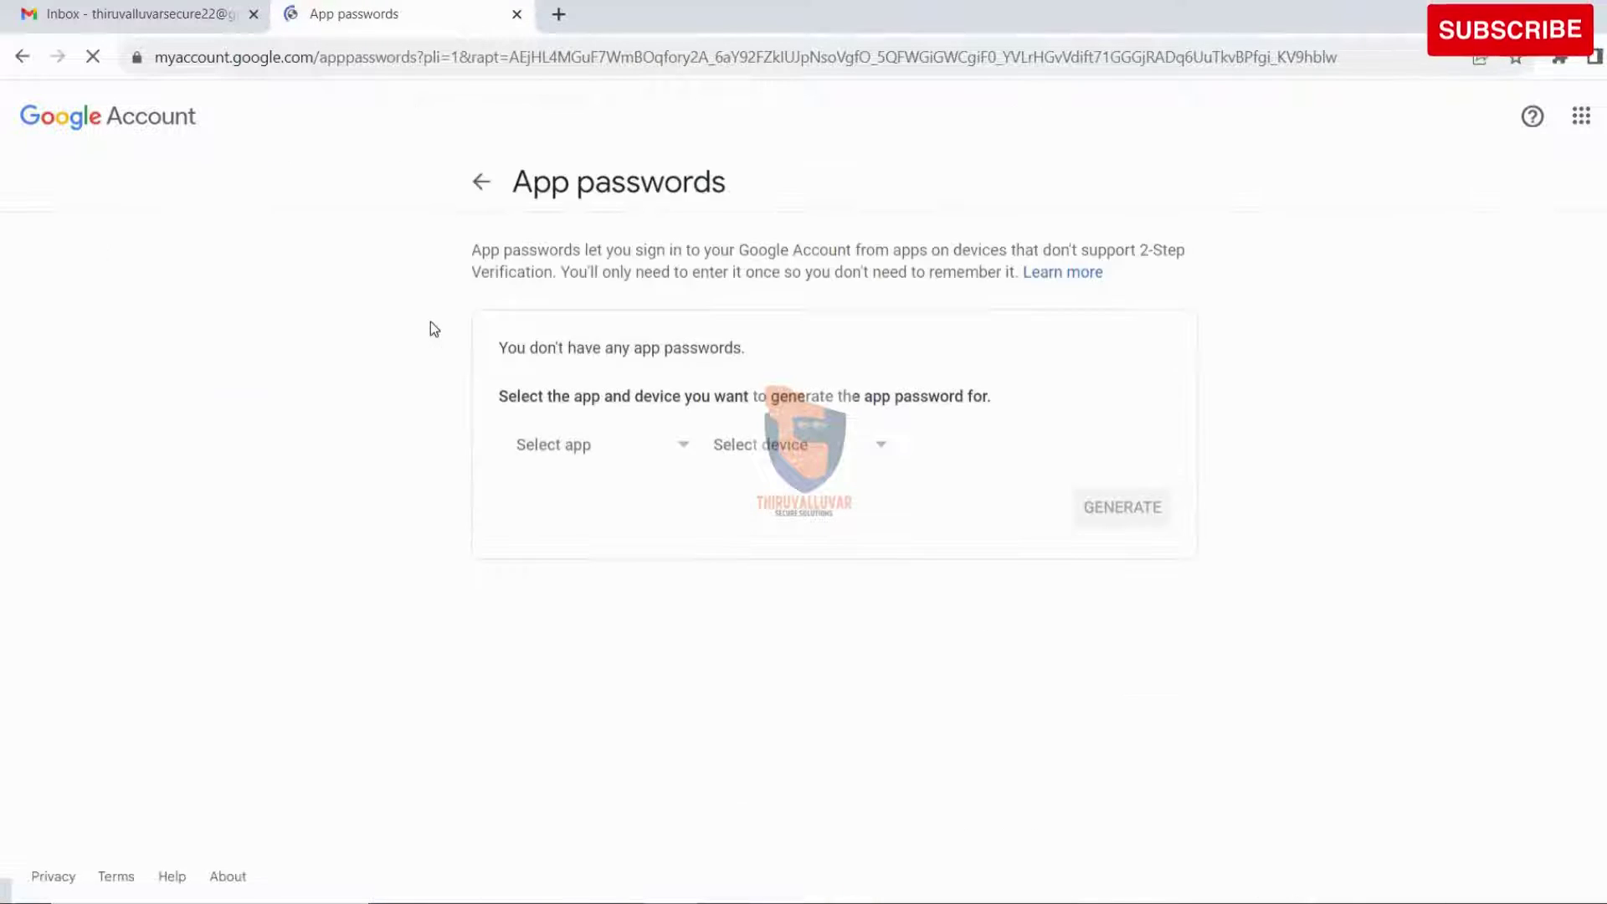
Generate an app password for a custom app named DVR and copy it.
{"action": "left_click", "coordinate": [668, 456]}
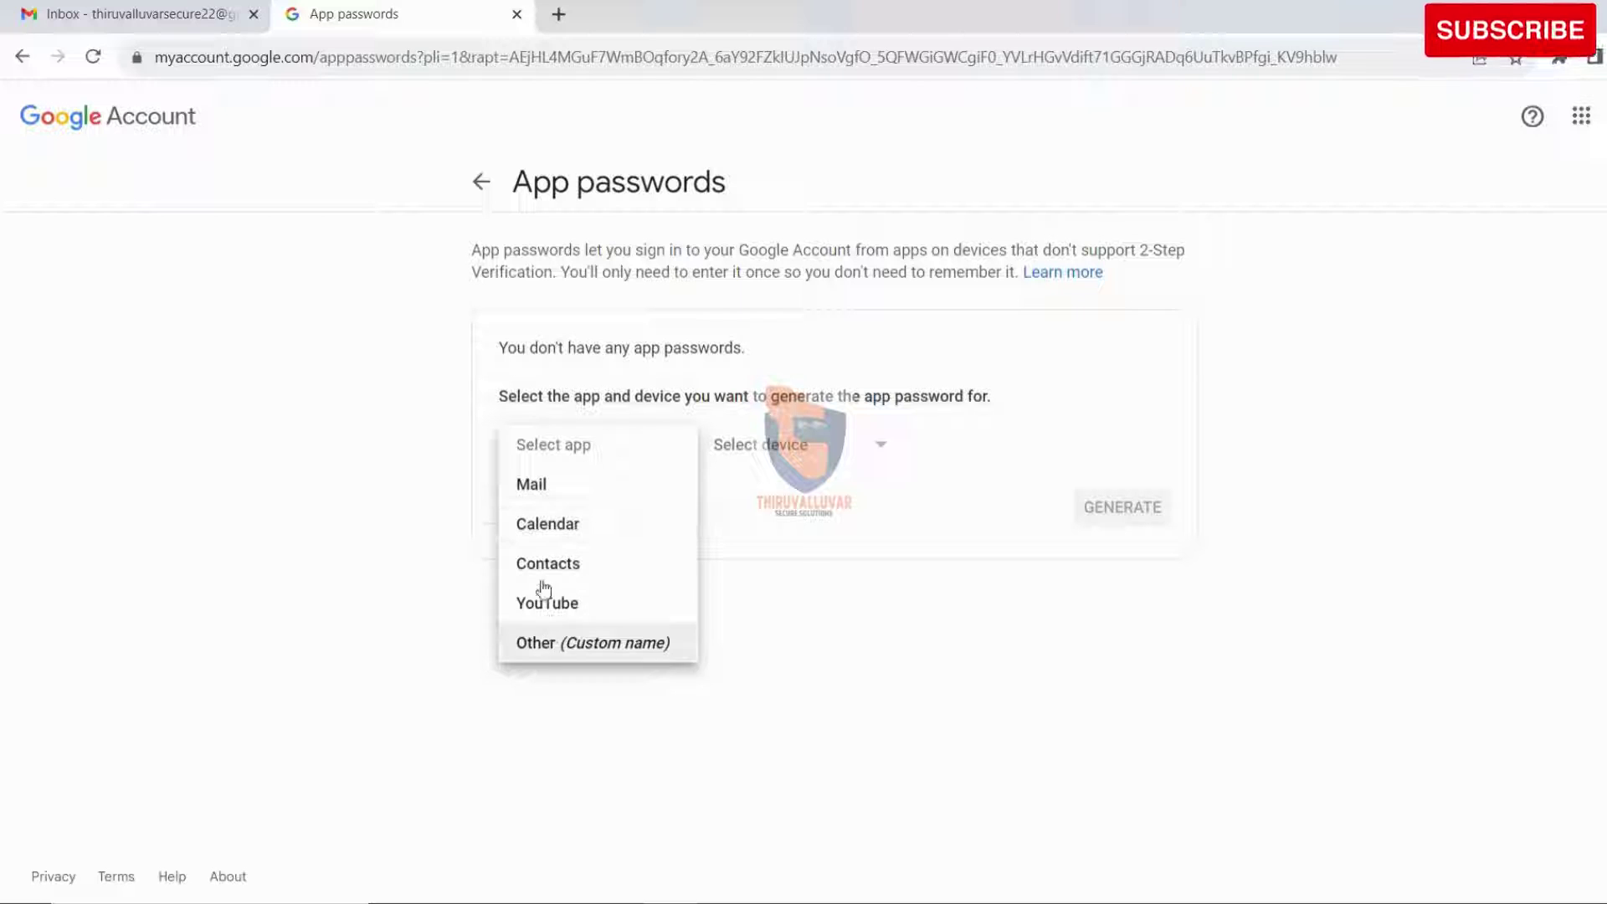
{"action": "left_click", "coordinate": [532, 644]}
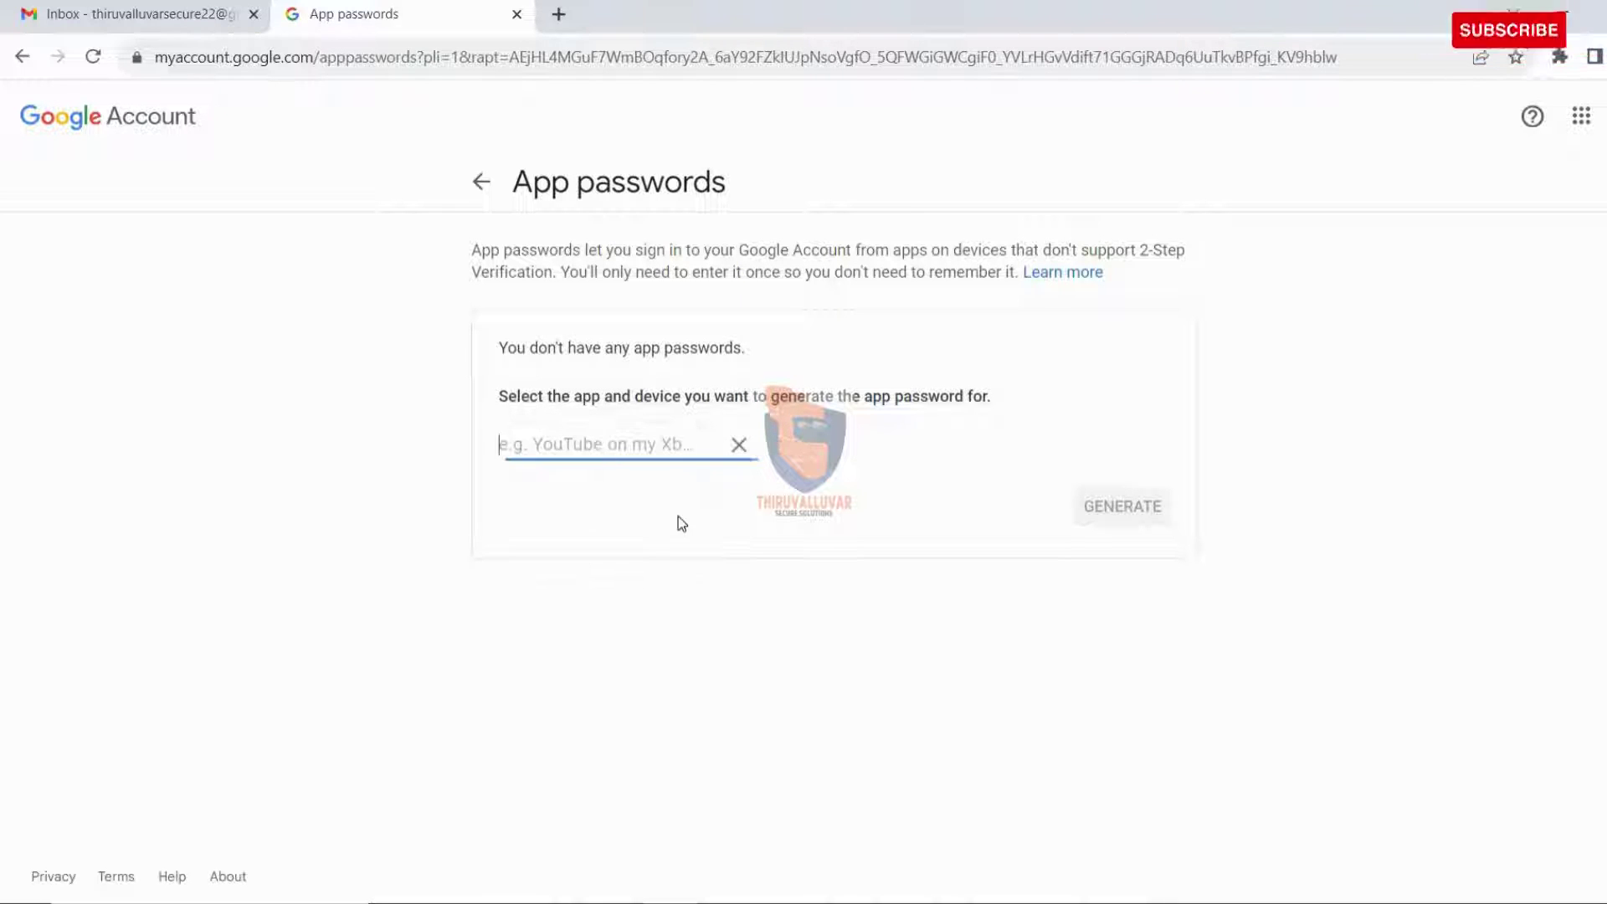
{"action": "type", "text": "DVR"}
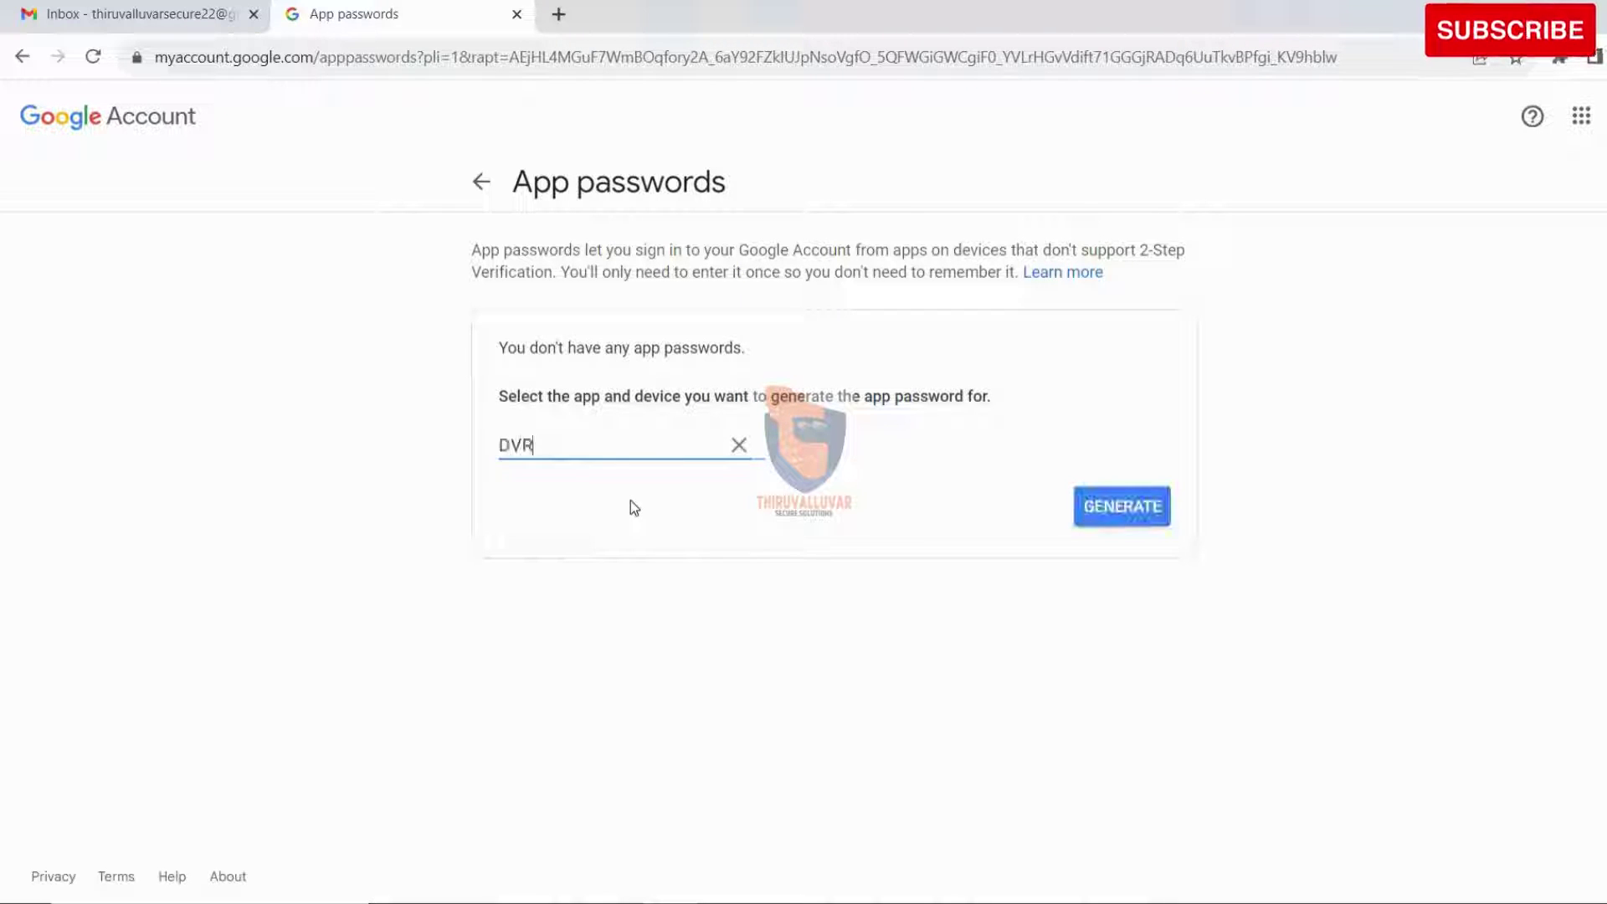
{"action": "left_click", "coordinate": [1132, 503]}
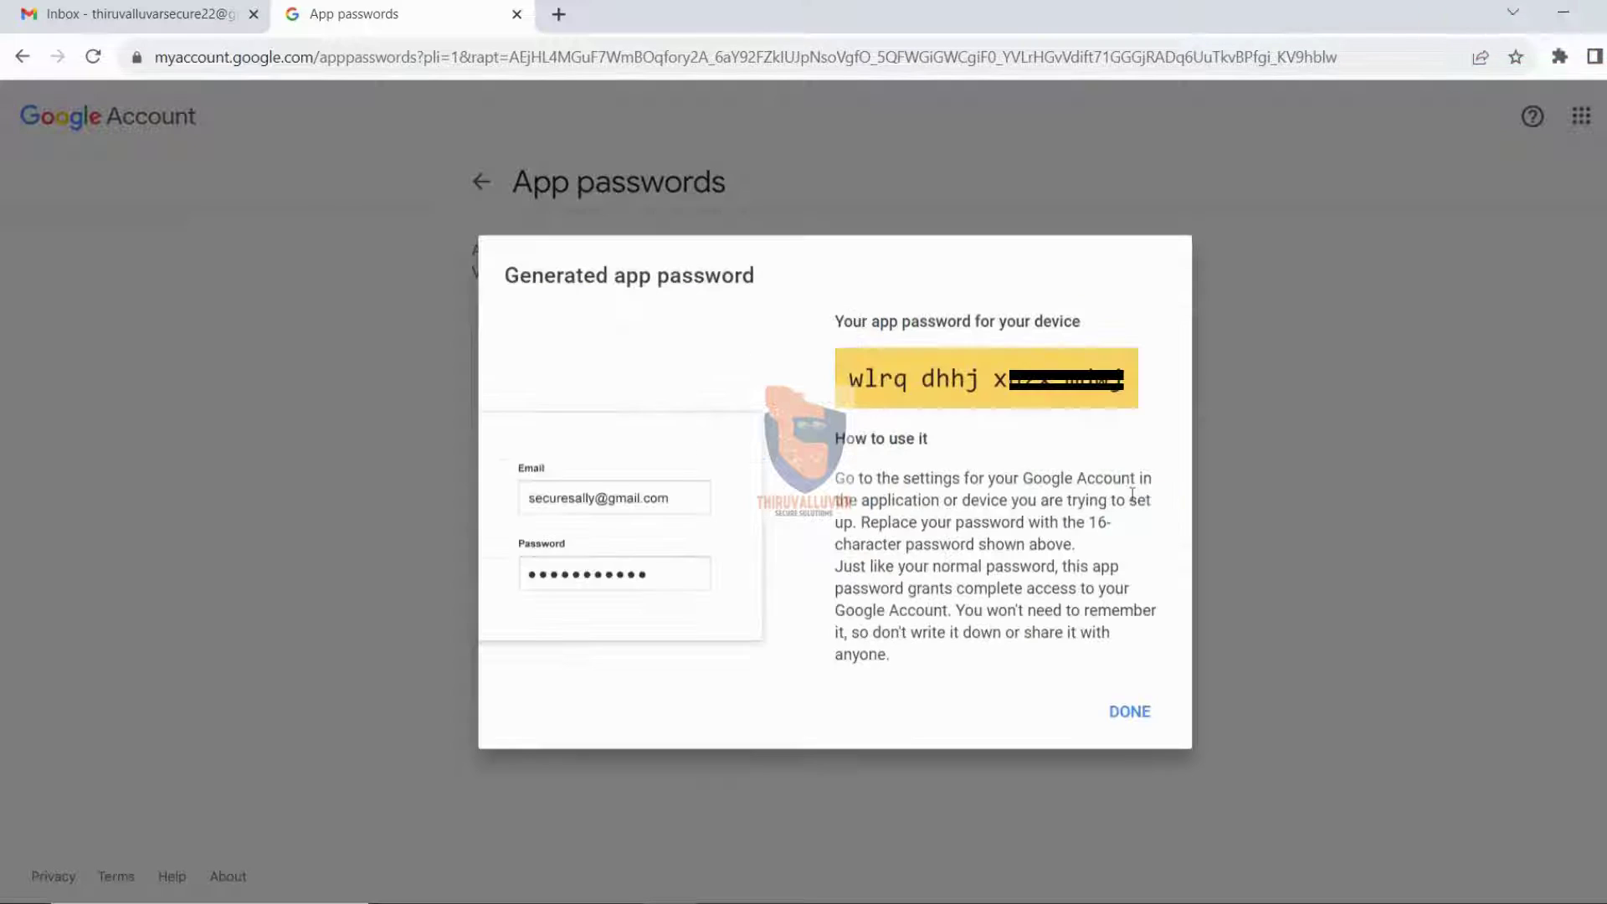
{"action": "left_click_drag", "start_coordinate": [1125, 381], "coordinate": [841, 387]}
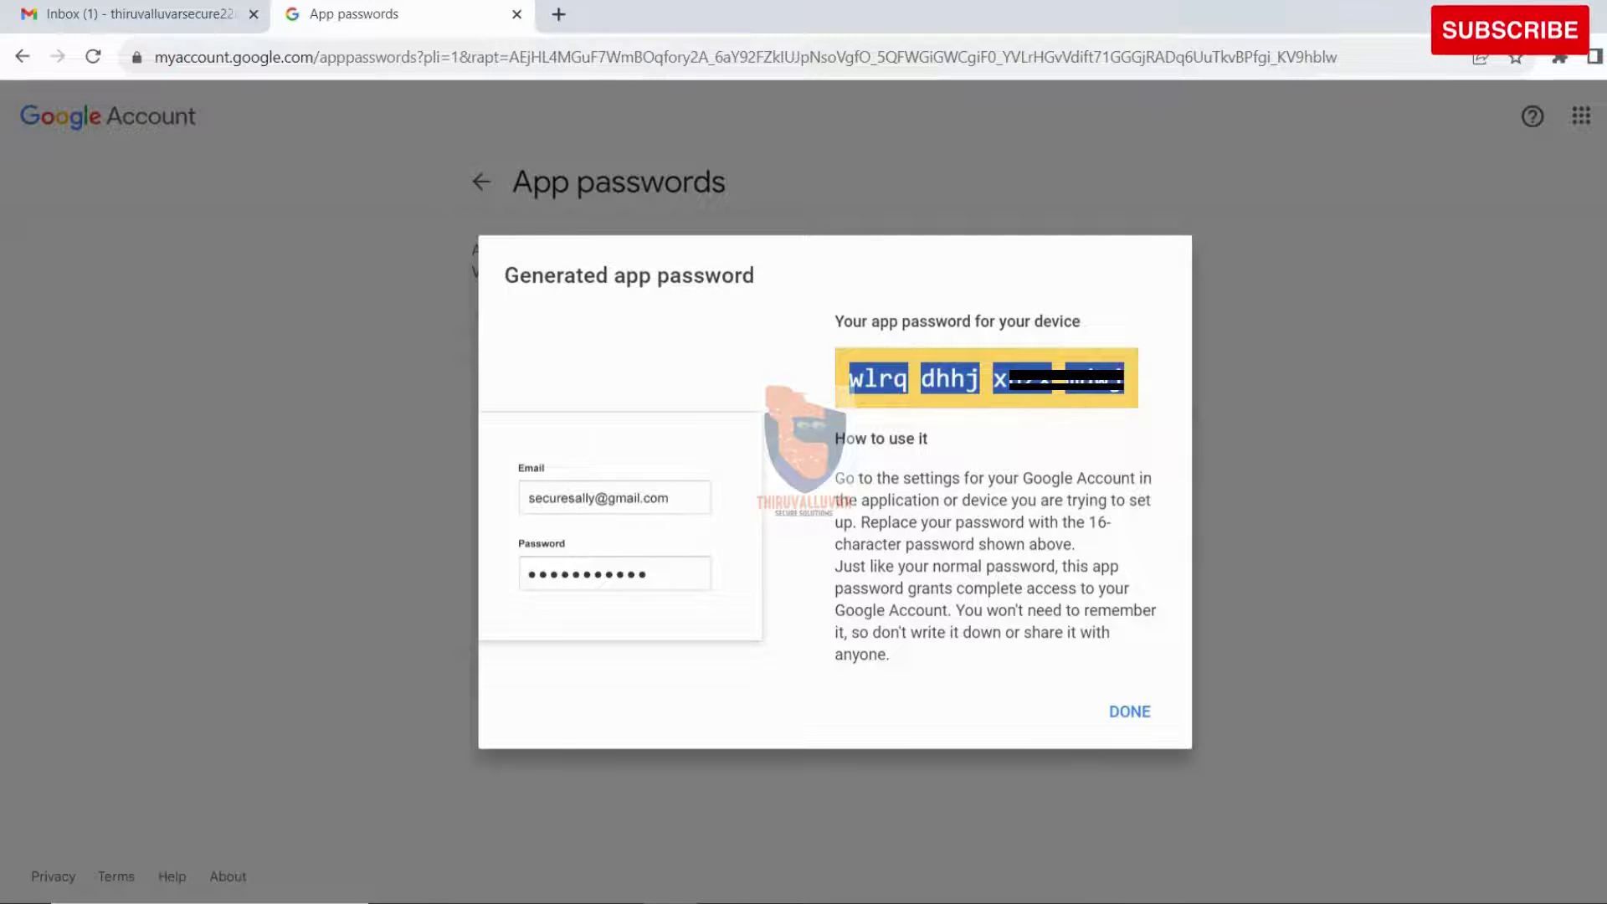
{"action": "left_click", "coordinate": [515, 902]}
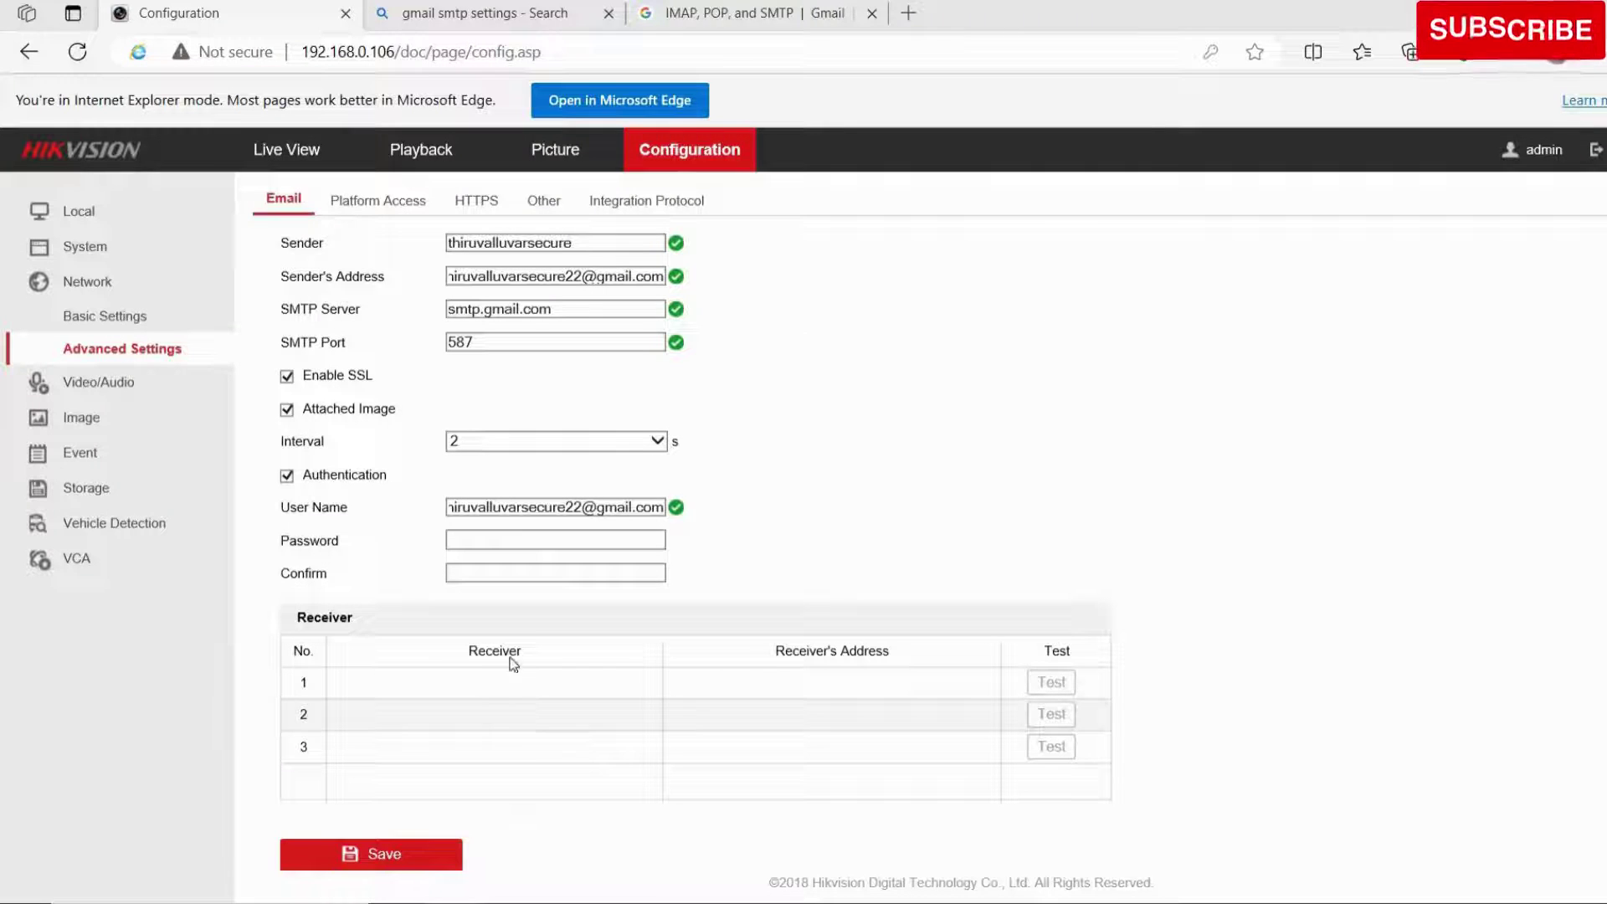
Paste the Google app password into both Password and Confirm fields.
{"action": "left_click", "coordinate": [523, 539]}
{"action": "key", "text": "ctrl+v"}
{"action": "left_click", "coordinate": [512, 570]}
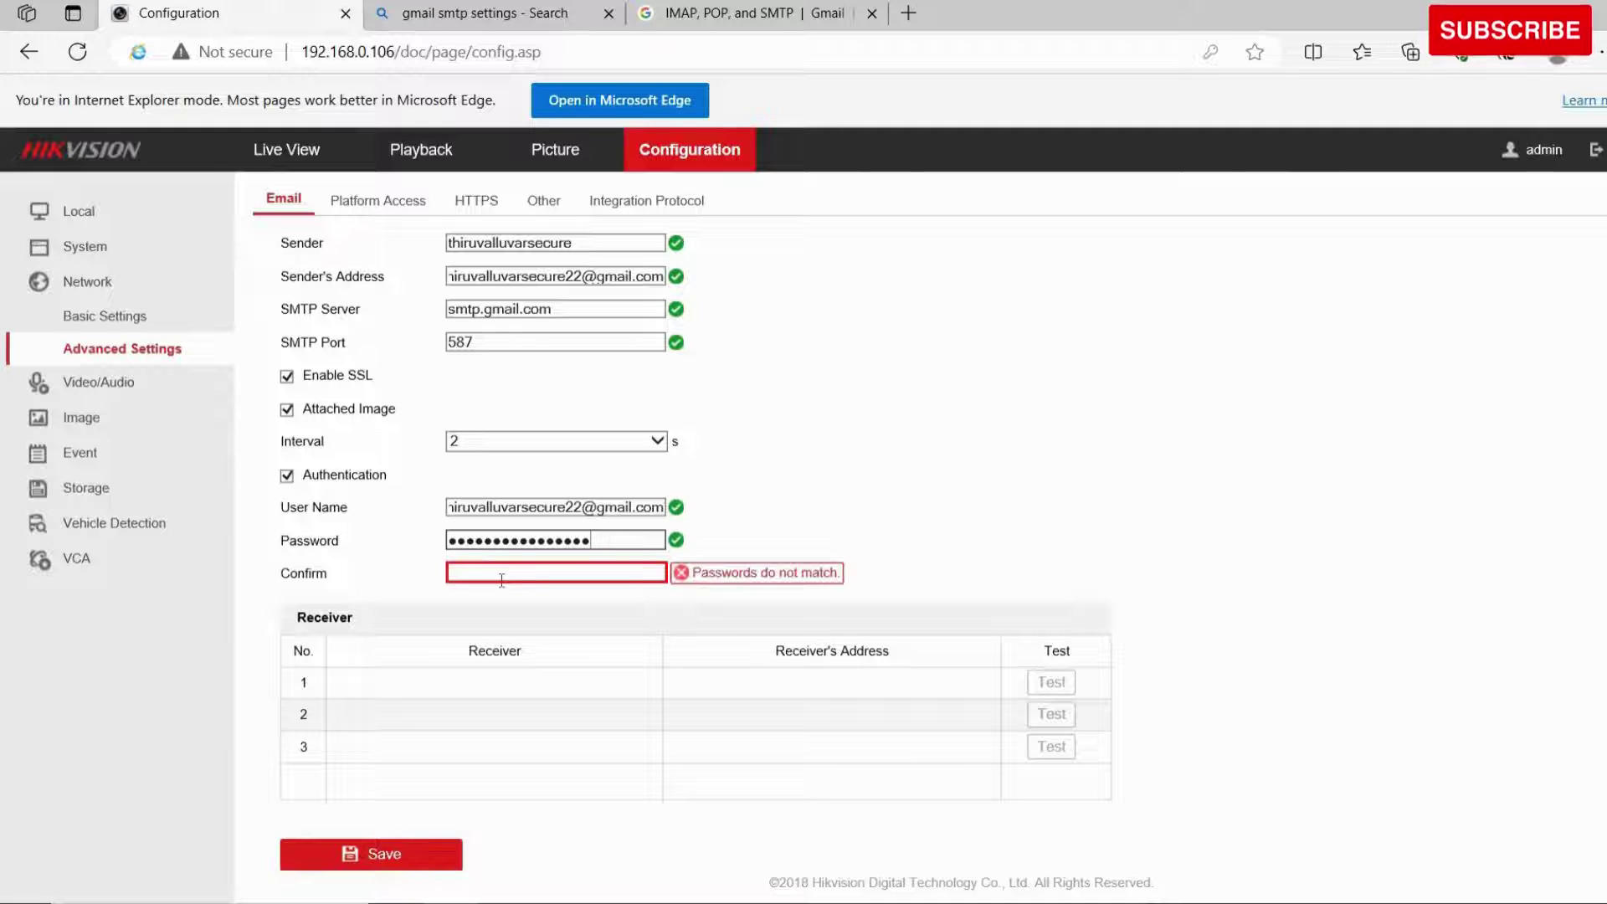
{"action": "key", "text": "ctrl+v"}
Fill receiver 1 with the sender's Gmail address and name, then save.
{"action": "left_click", "coordinate": [624, 508]}
{"action": "key", "text": "ctrl+a"}
{"action": "key", "text": "ctrl+c"}
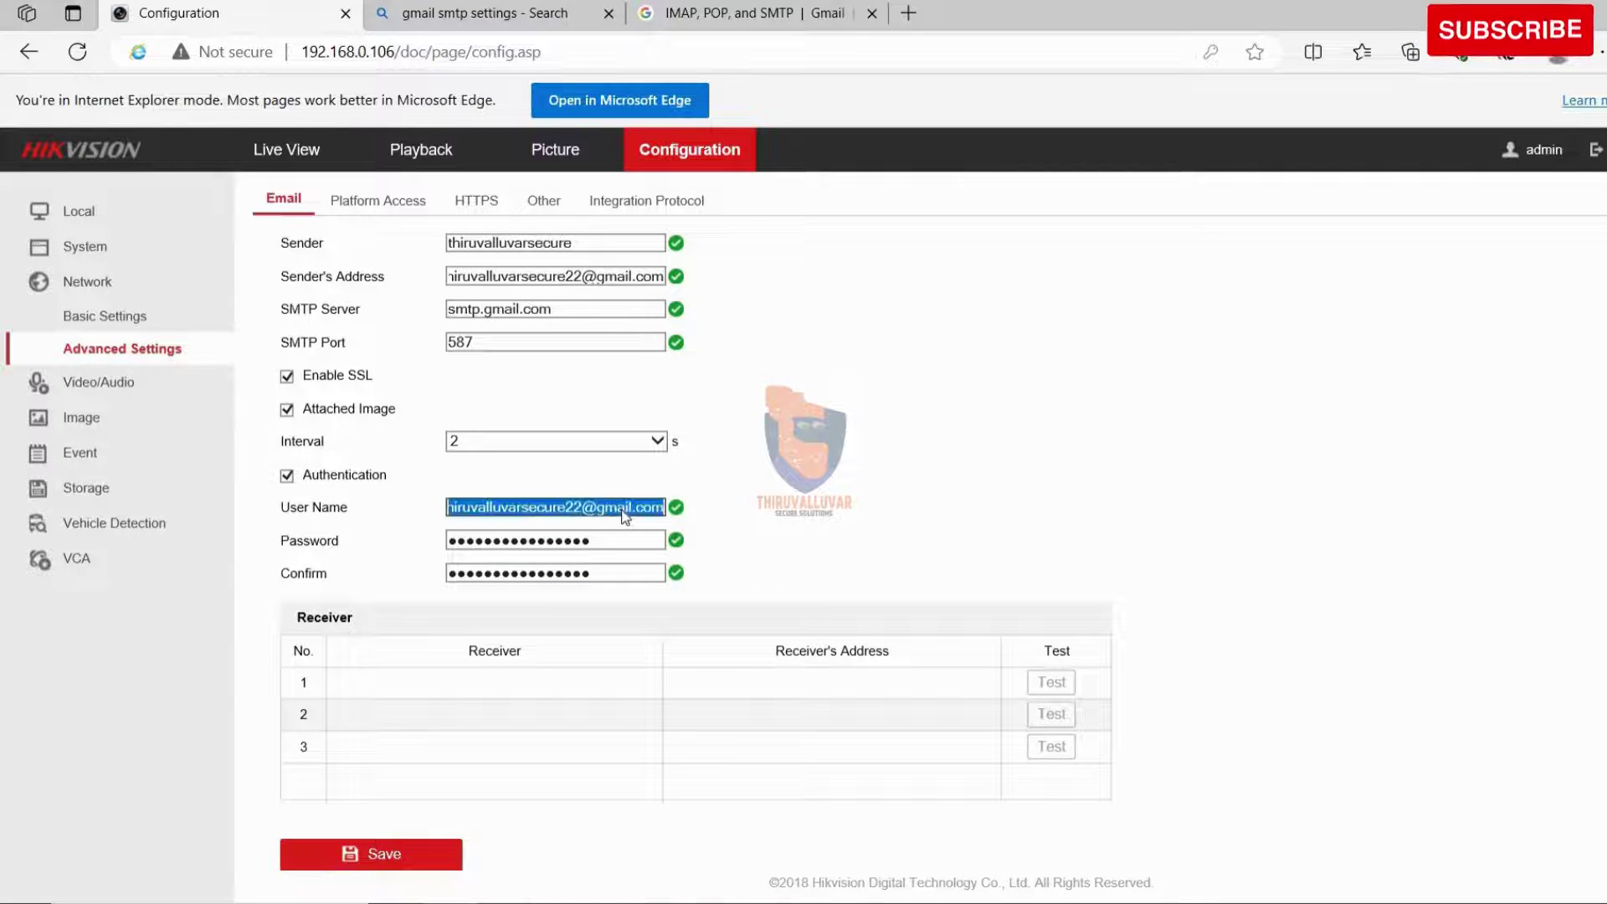
{"action": "left_click", "coordinate": [780, 681]}
{"action": "left_click", "coordinate": [780, 681]}
{"action": "key", "text": "ctrl+v"}
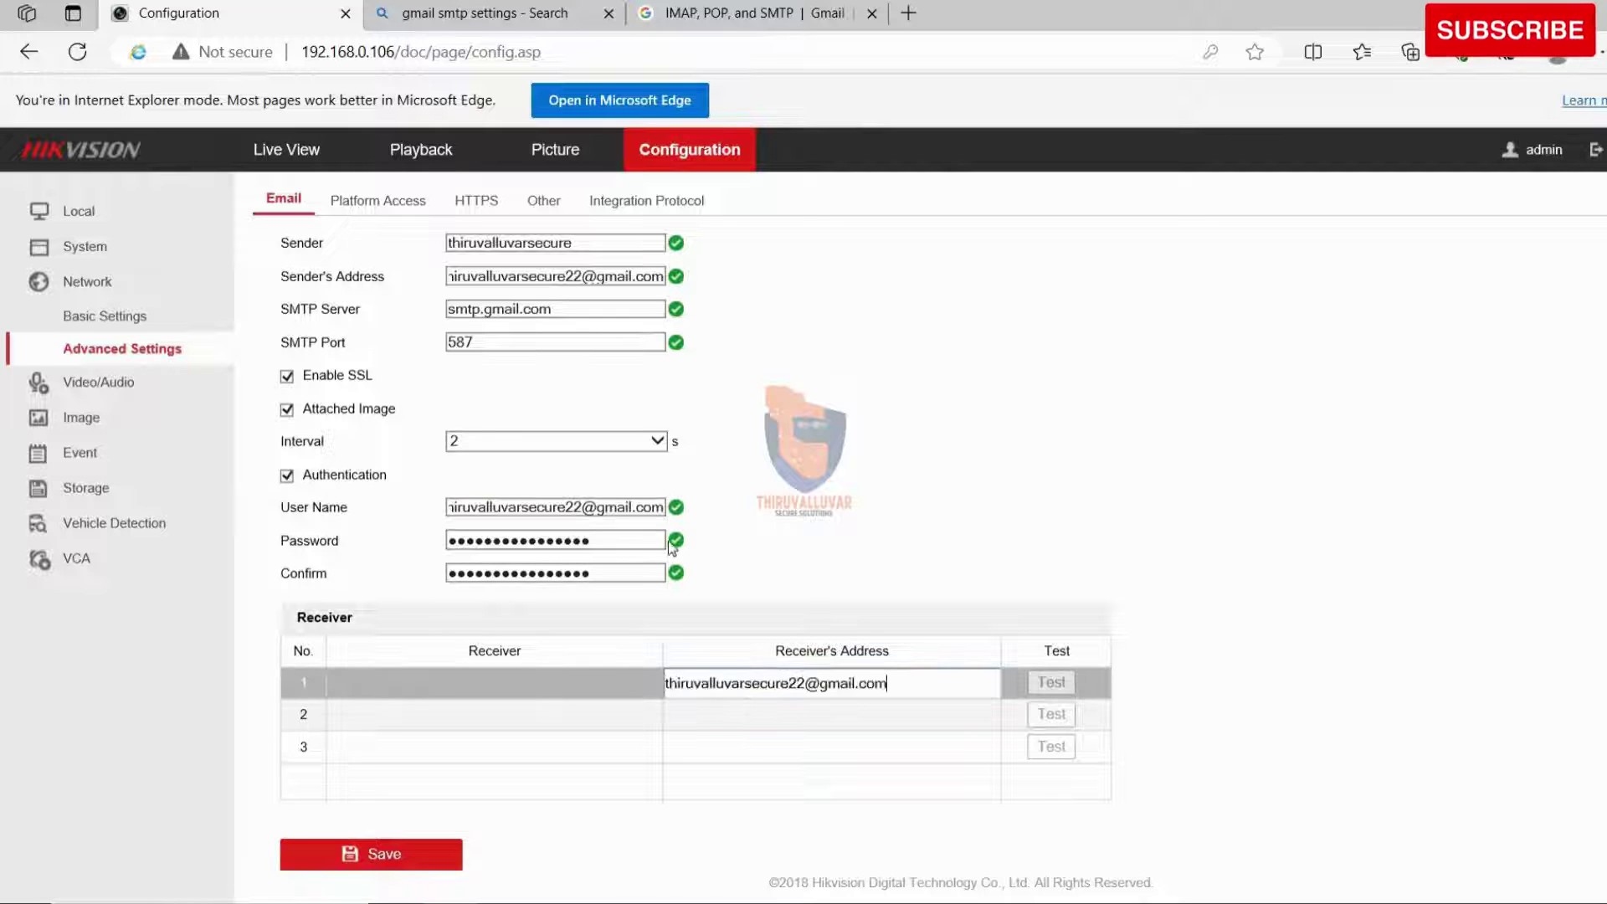
{"action": "left_click_drag", "start_coordinate": [576, 249], "coordinate": [395, 244]}
{"action": "key", "text": "ctrl+c"}
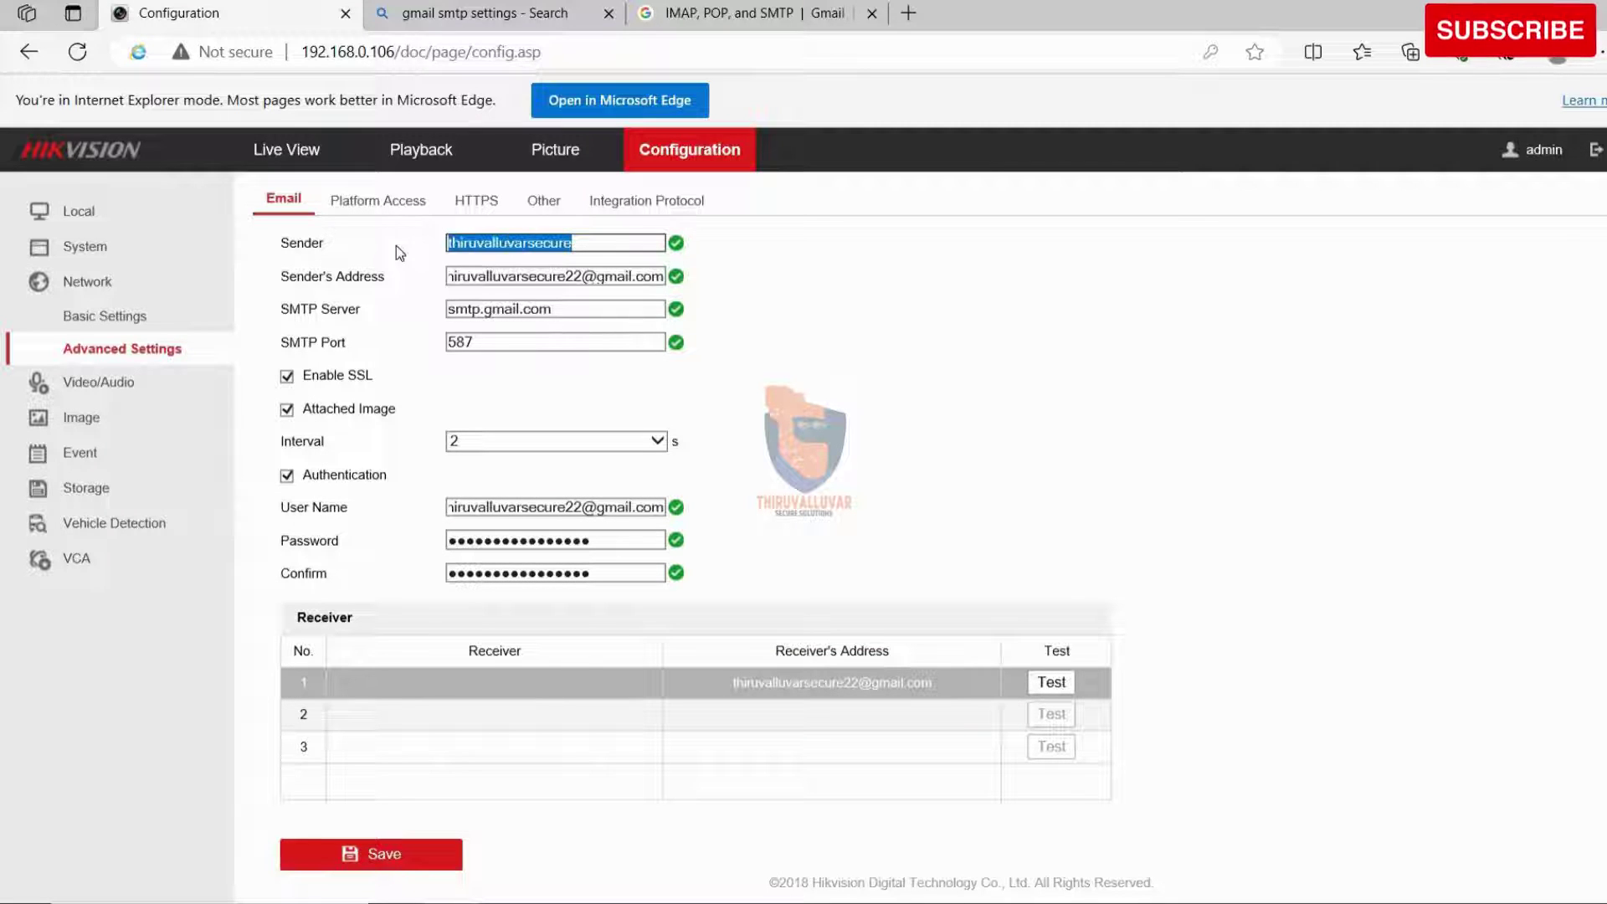
{"action": "left_click", "coordinate": [434, 693]}
{"action": "key", "text": "ctrl+v"}
{"action": "left_click", "coordinate": [928, 685]}
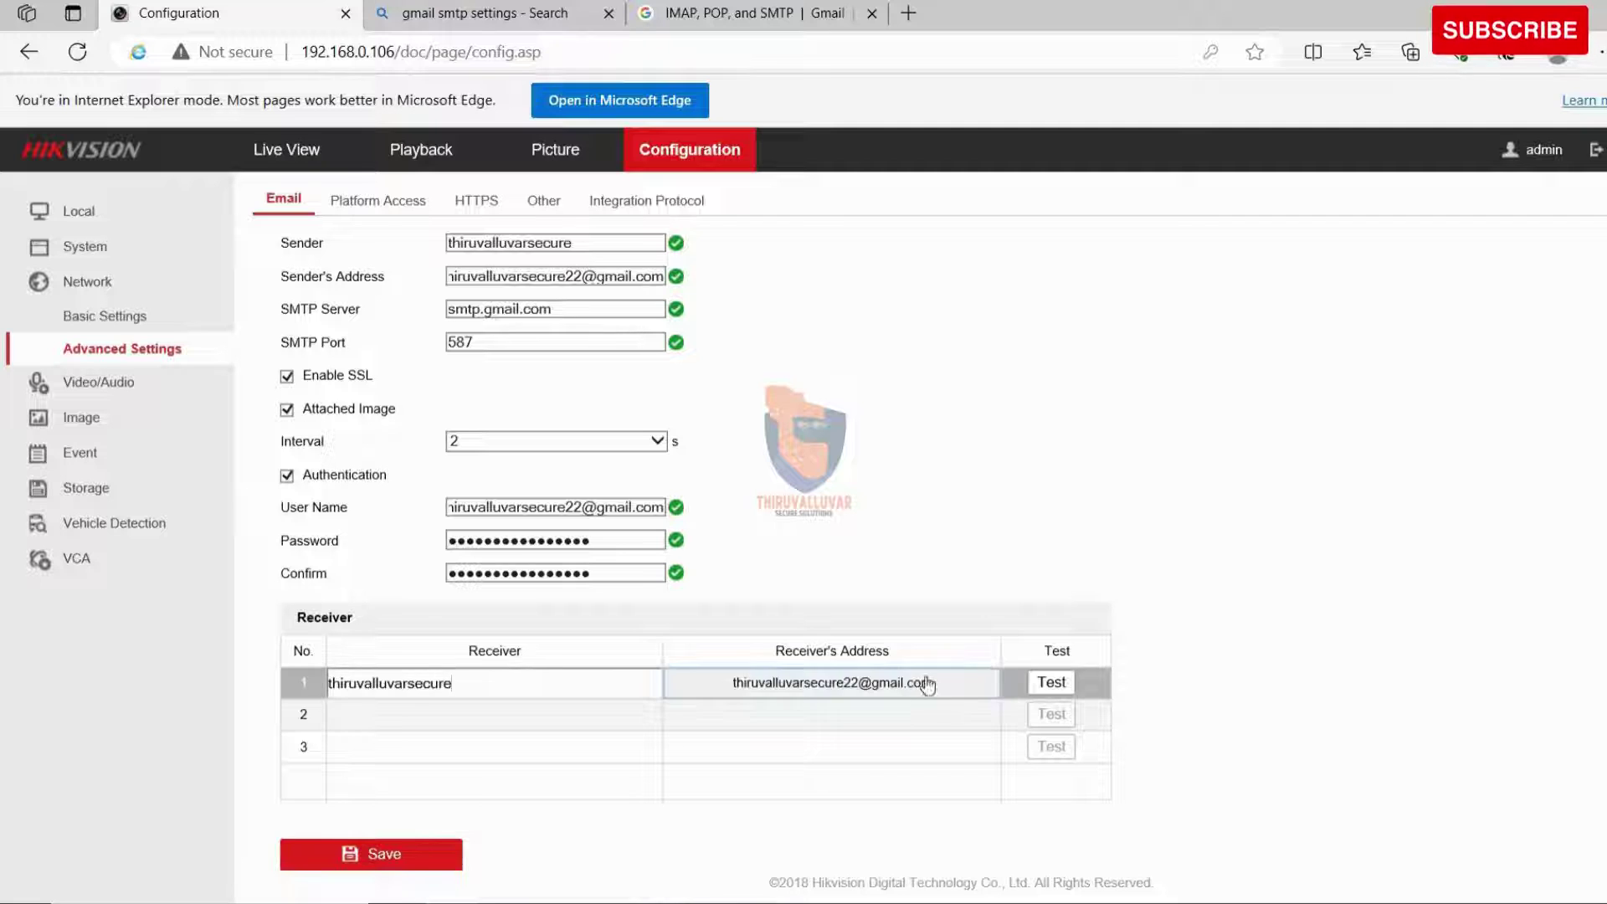
{"action": "left_click", "coordinate": [350, 852]}
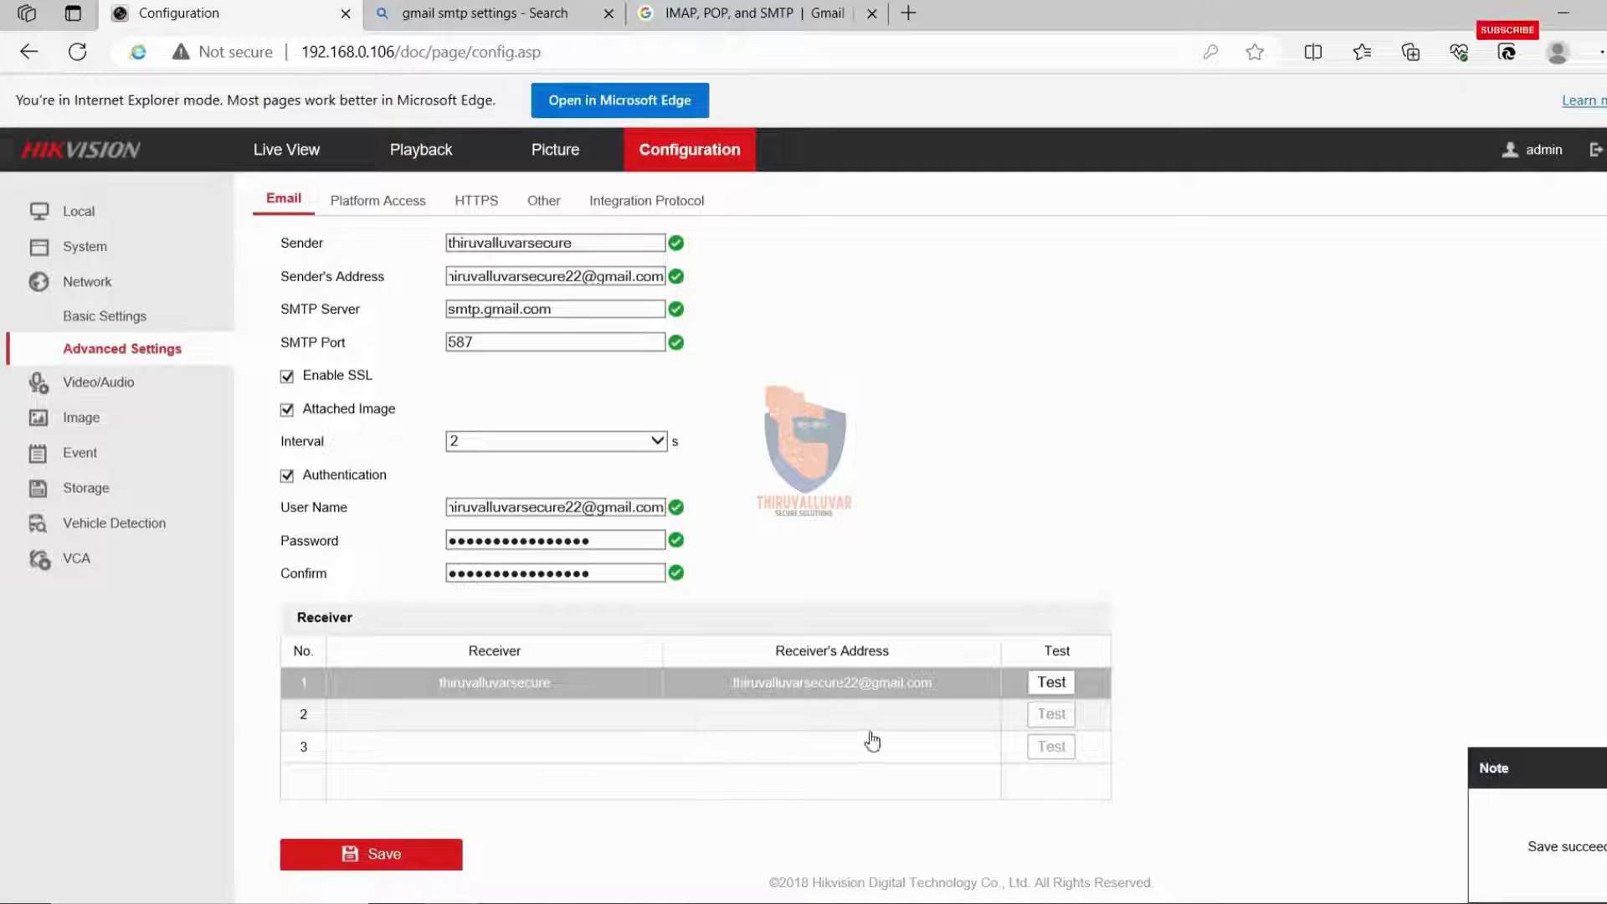
Send a test email to receiver 1 and confirm it arrived in Gmail.
{"action": "left_click", "coordinate": [1060, 685]}
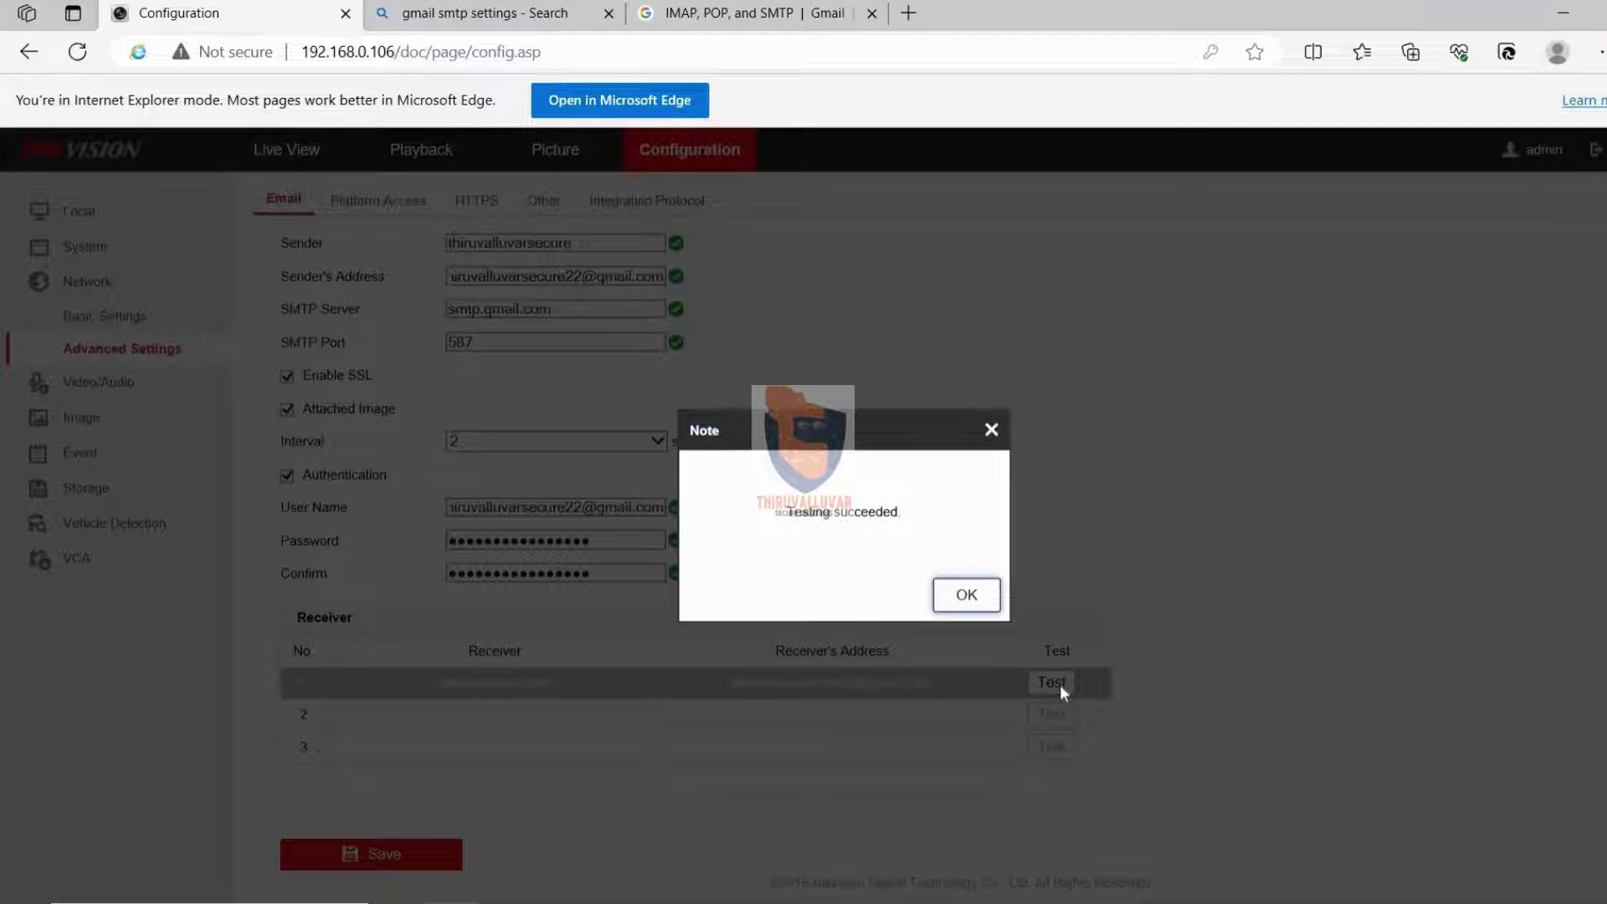
{"action": "left_click", "coordinate": [972, 596]}
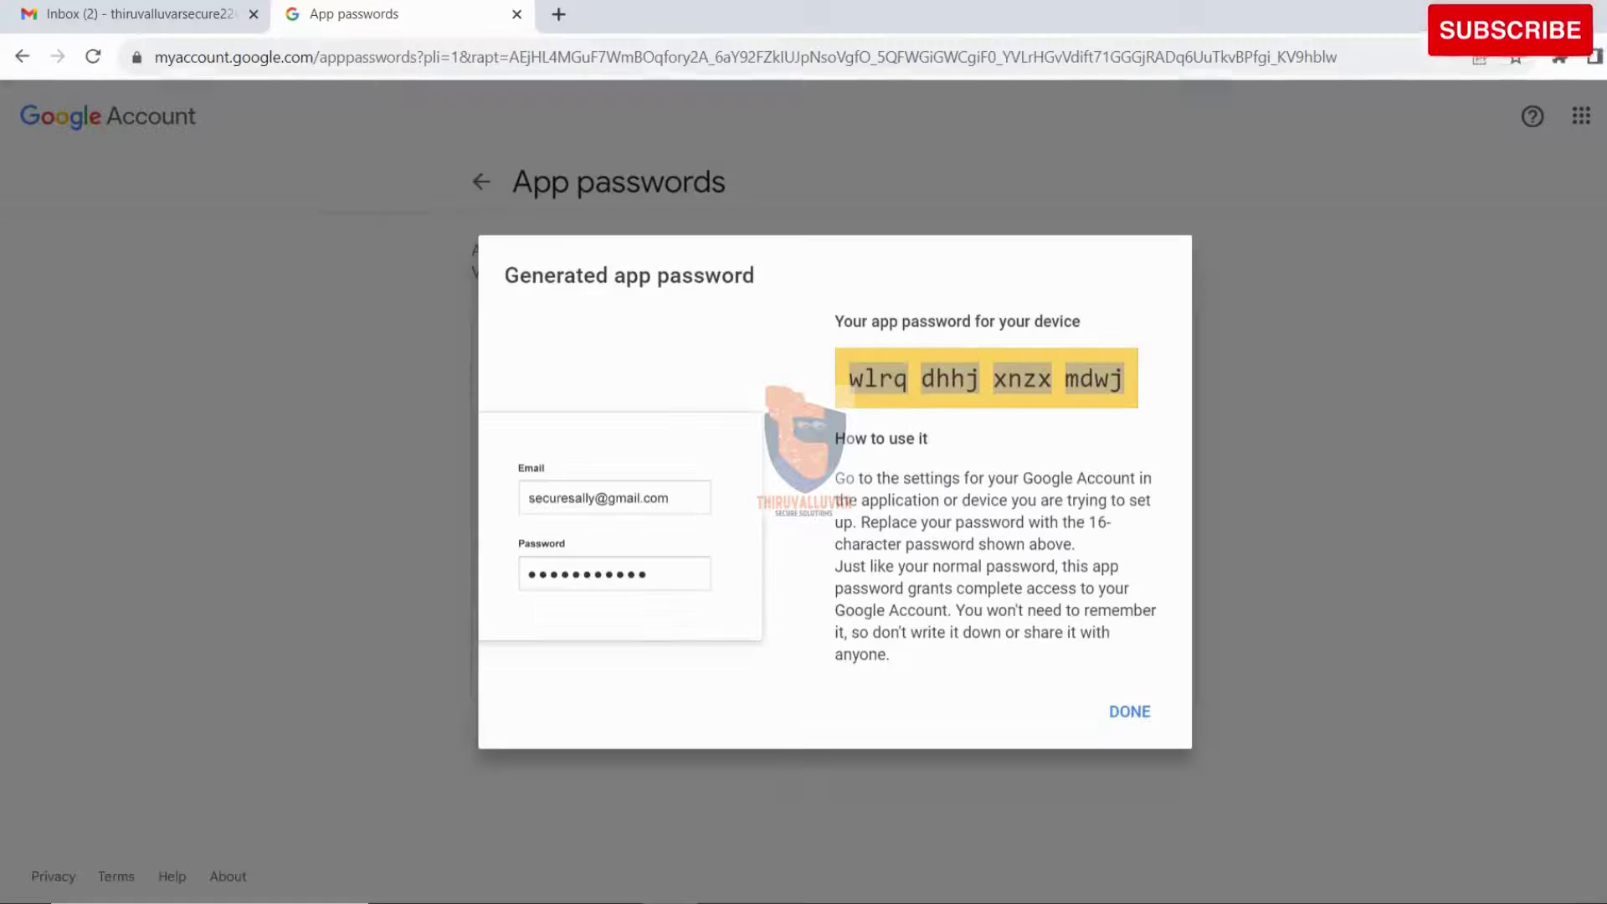
{"action": "left_click", "coordinate": [84, 17]}
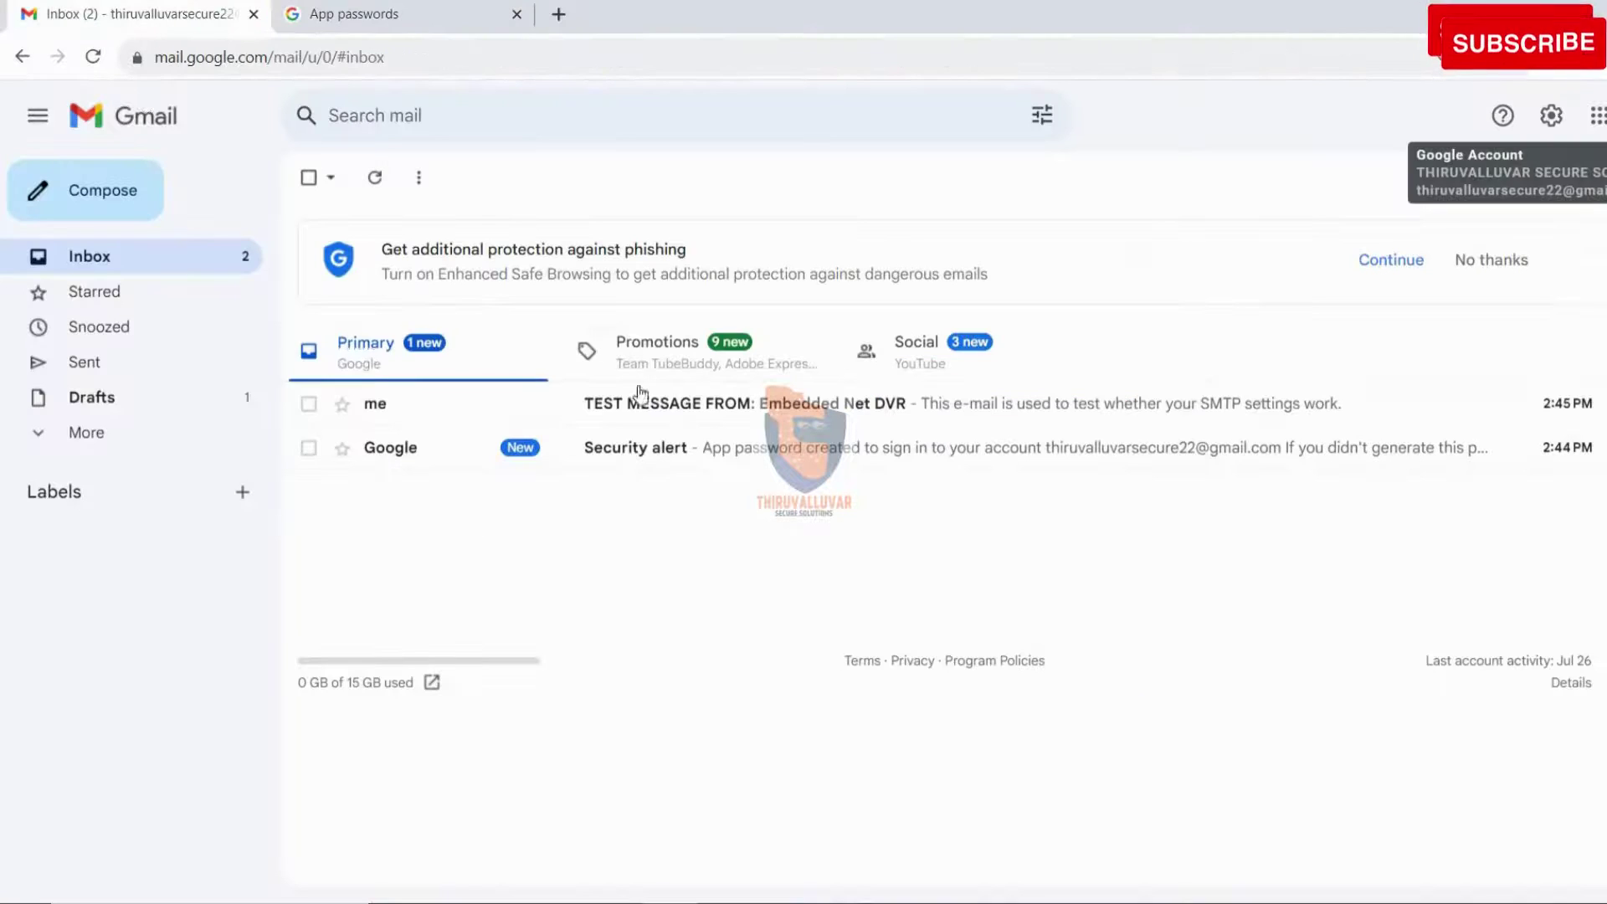
{"action": "left_click", "coordinate": [665, 409]}
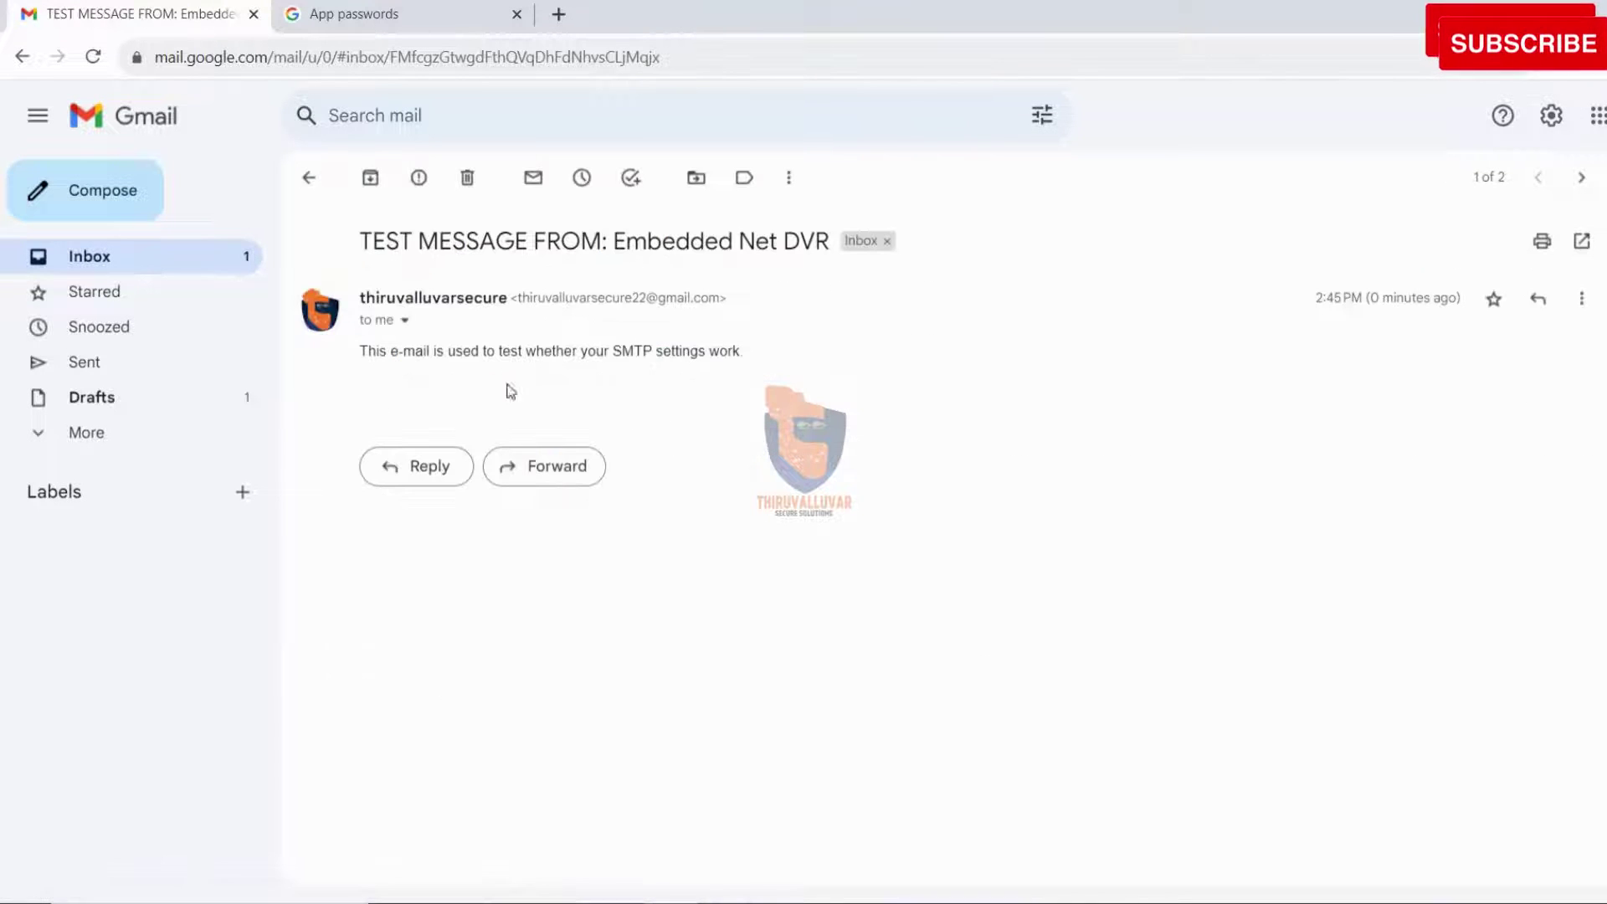
{"action": "left_click_drag", "start_coordinate": [745, 353], "coordinate": [360, 353]}
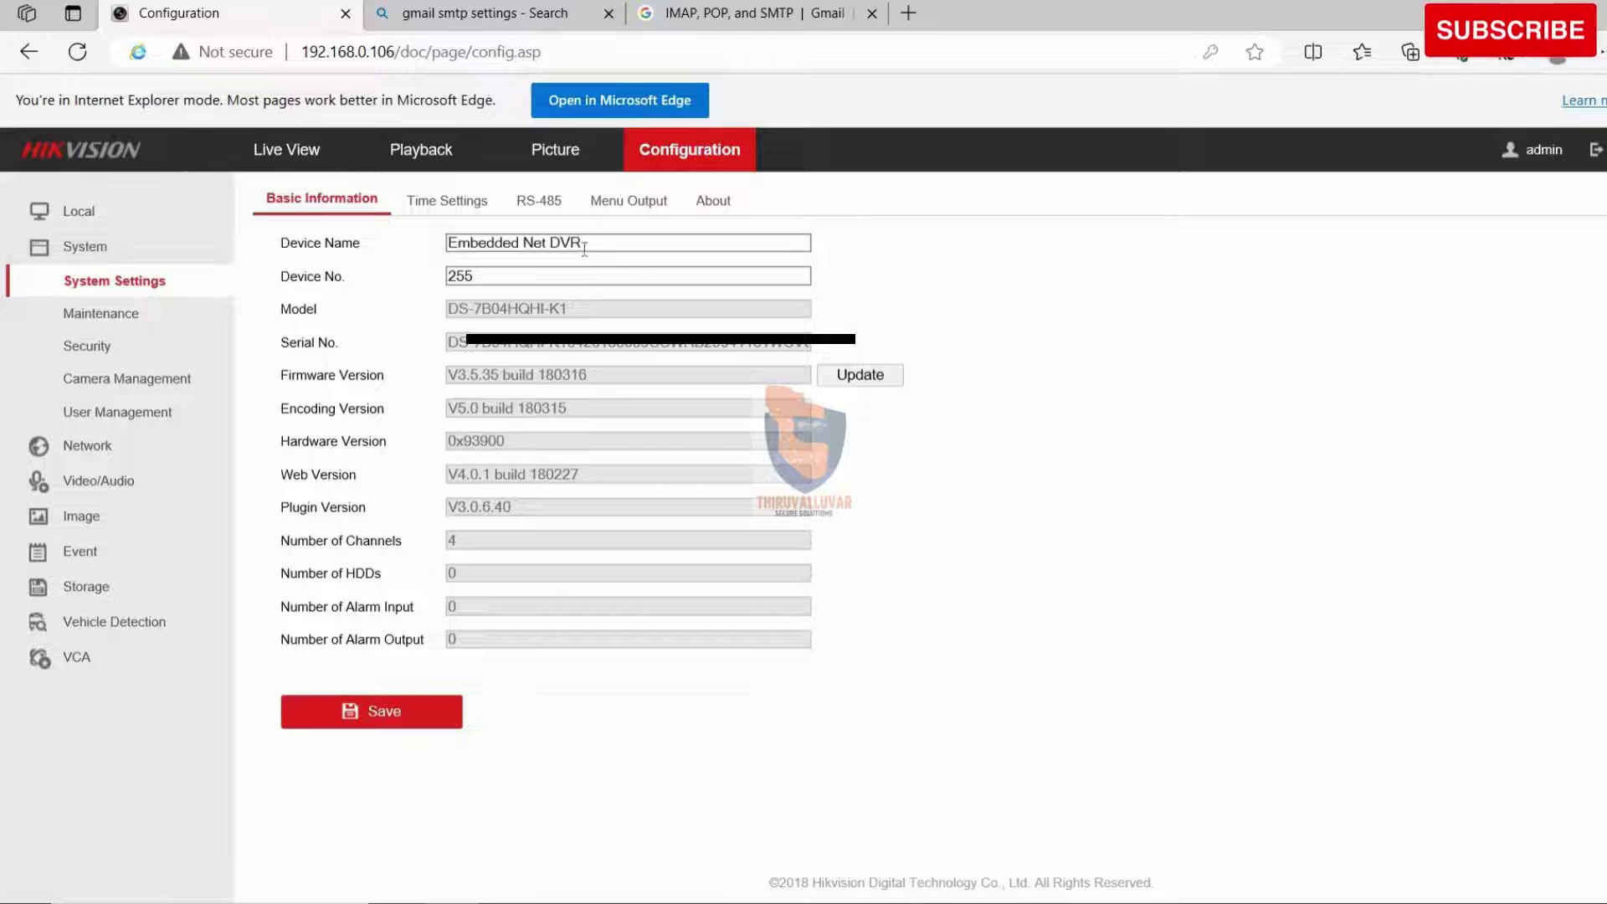
Replace the device name Embedded Net DVR with the sender's name and save.
{"action": "left_click_drag", "start_coordinate": [603, 242], "coordinate": [430, 232]}
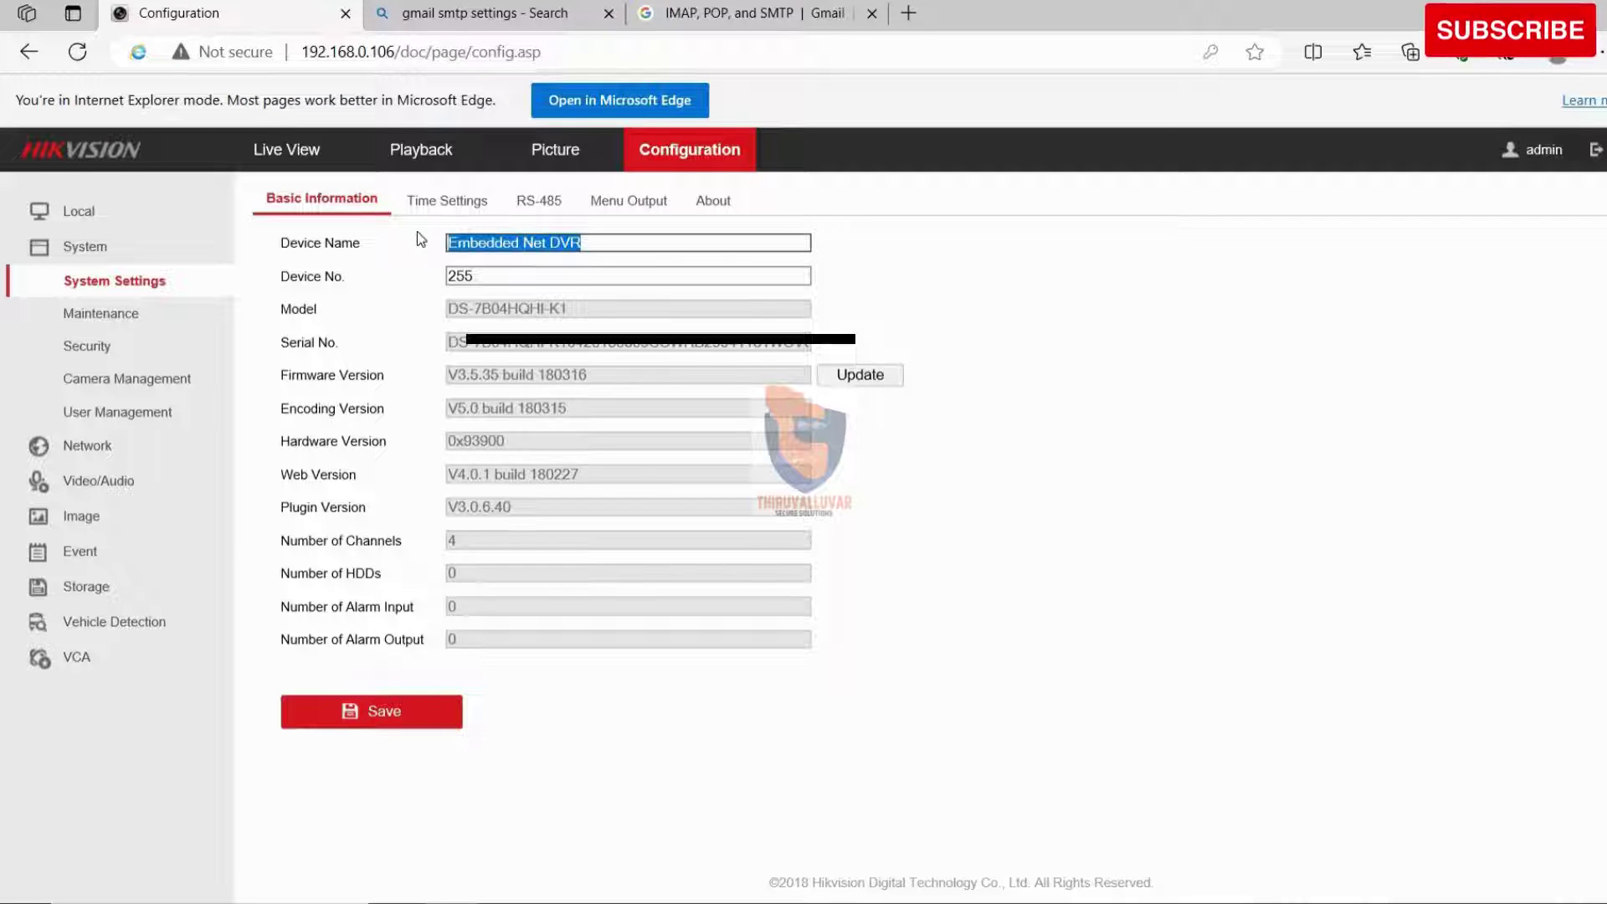
{"action": "type", "text": "thiruvalluvarsecure"}
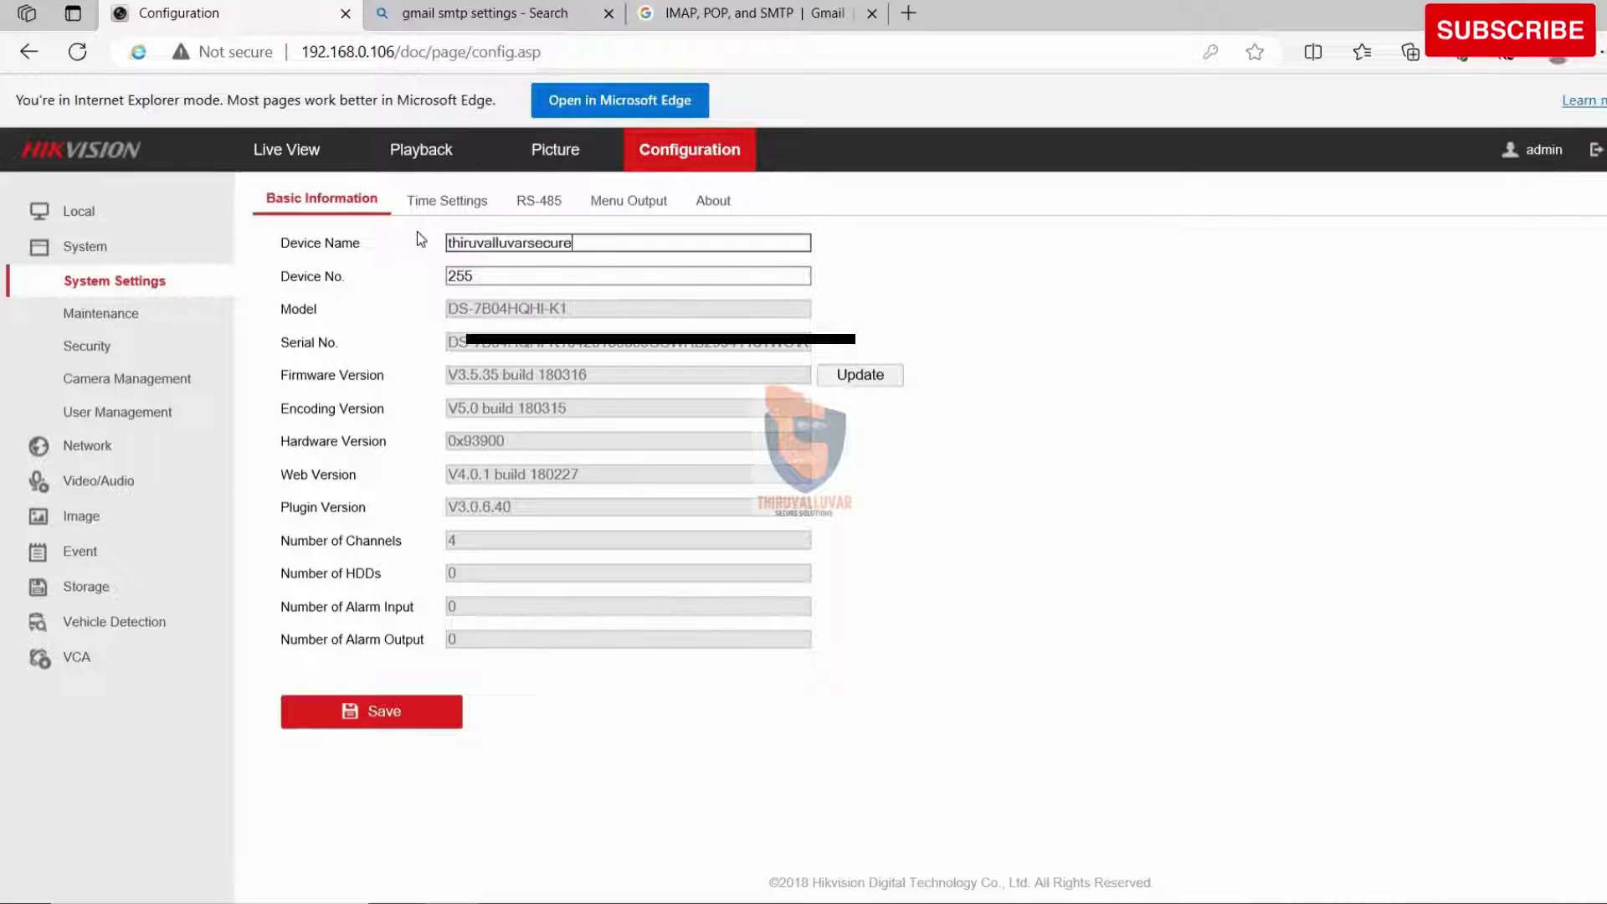
{"action": "left_click", "coordinate": [423, 713]}
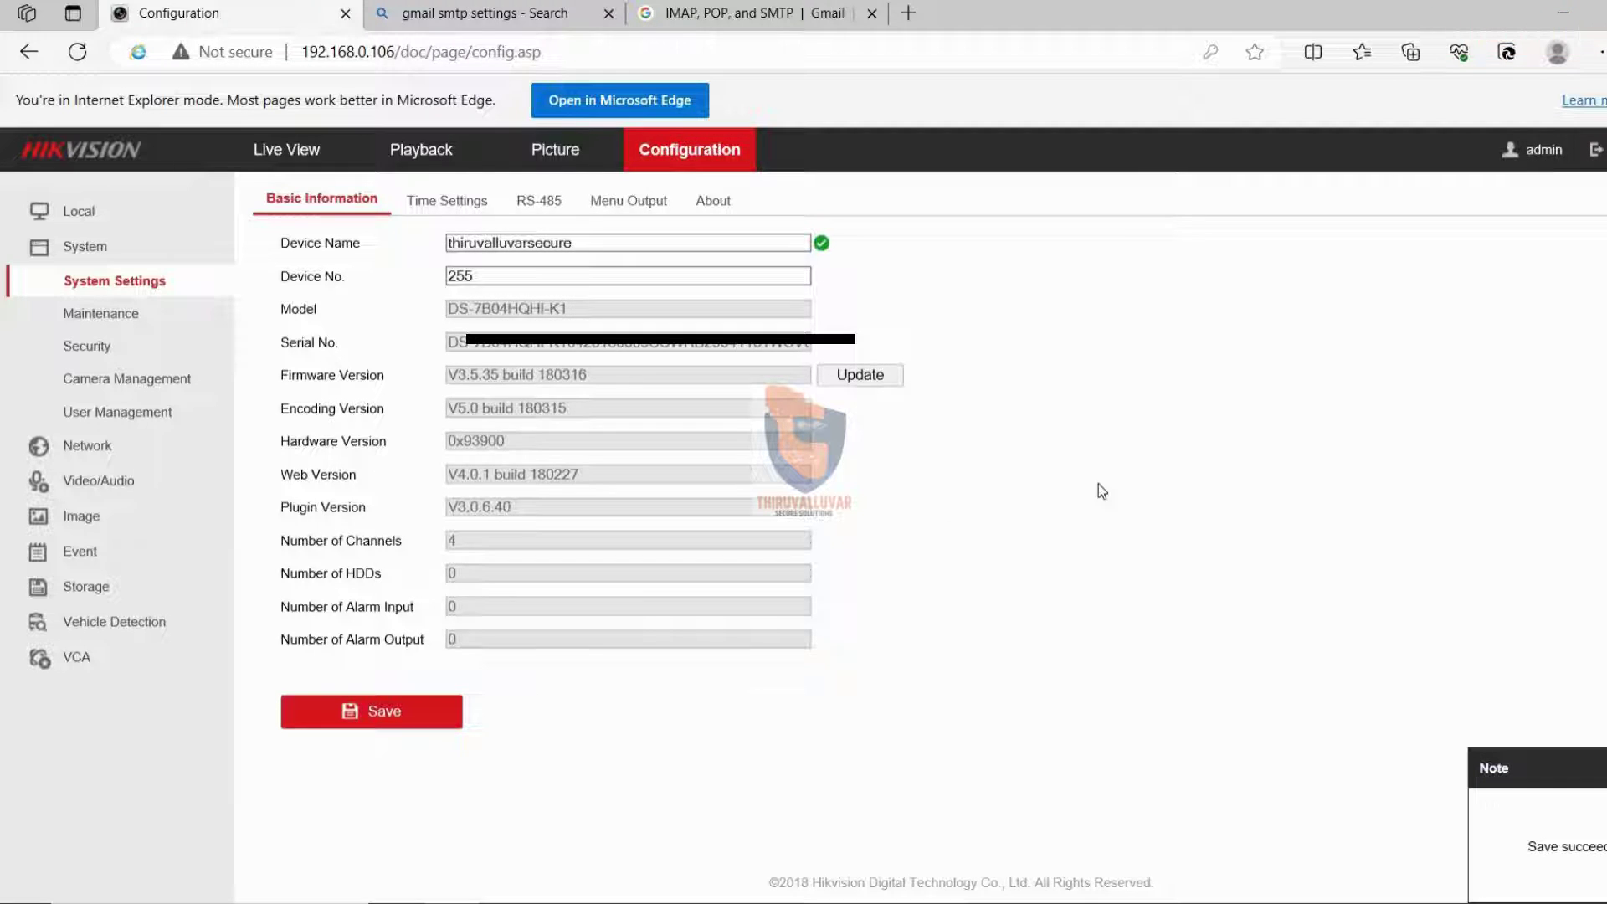
{"action": "left_click", "coordinate": [81, 551]}
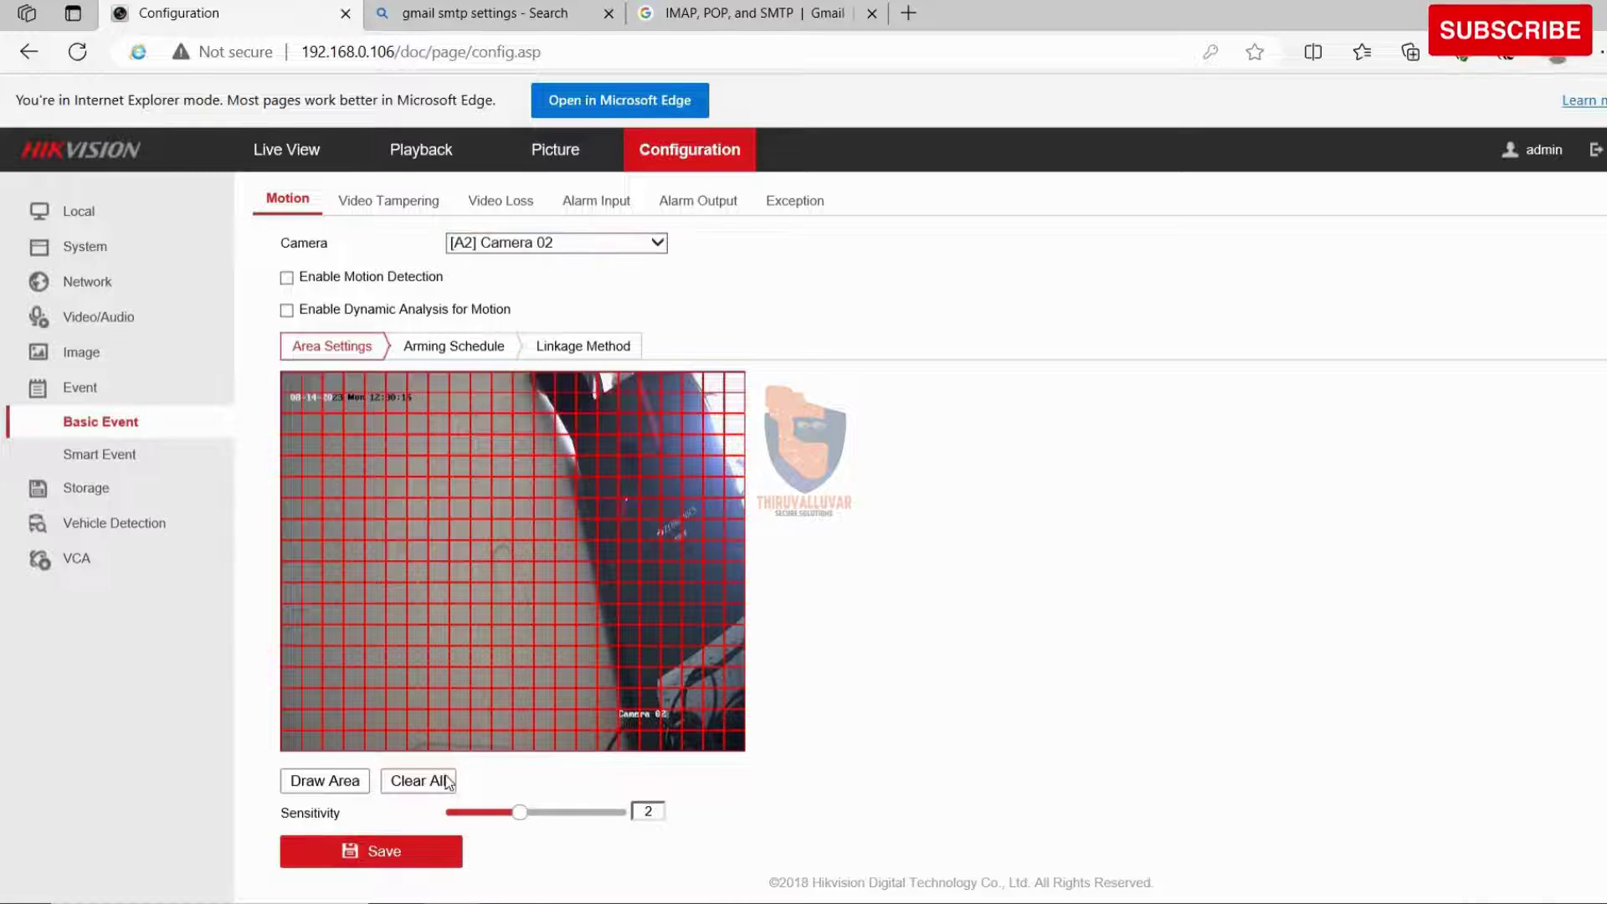
Clear old areas, enable Camera 02 motion detection, and draw a left-centre detection area.
{"action": "left_click", "coordinate": [432, 780]}
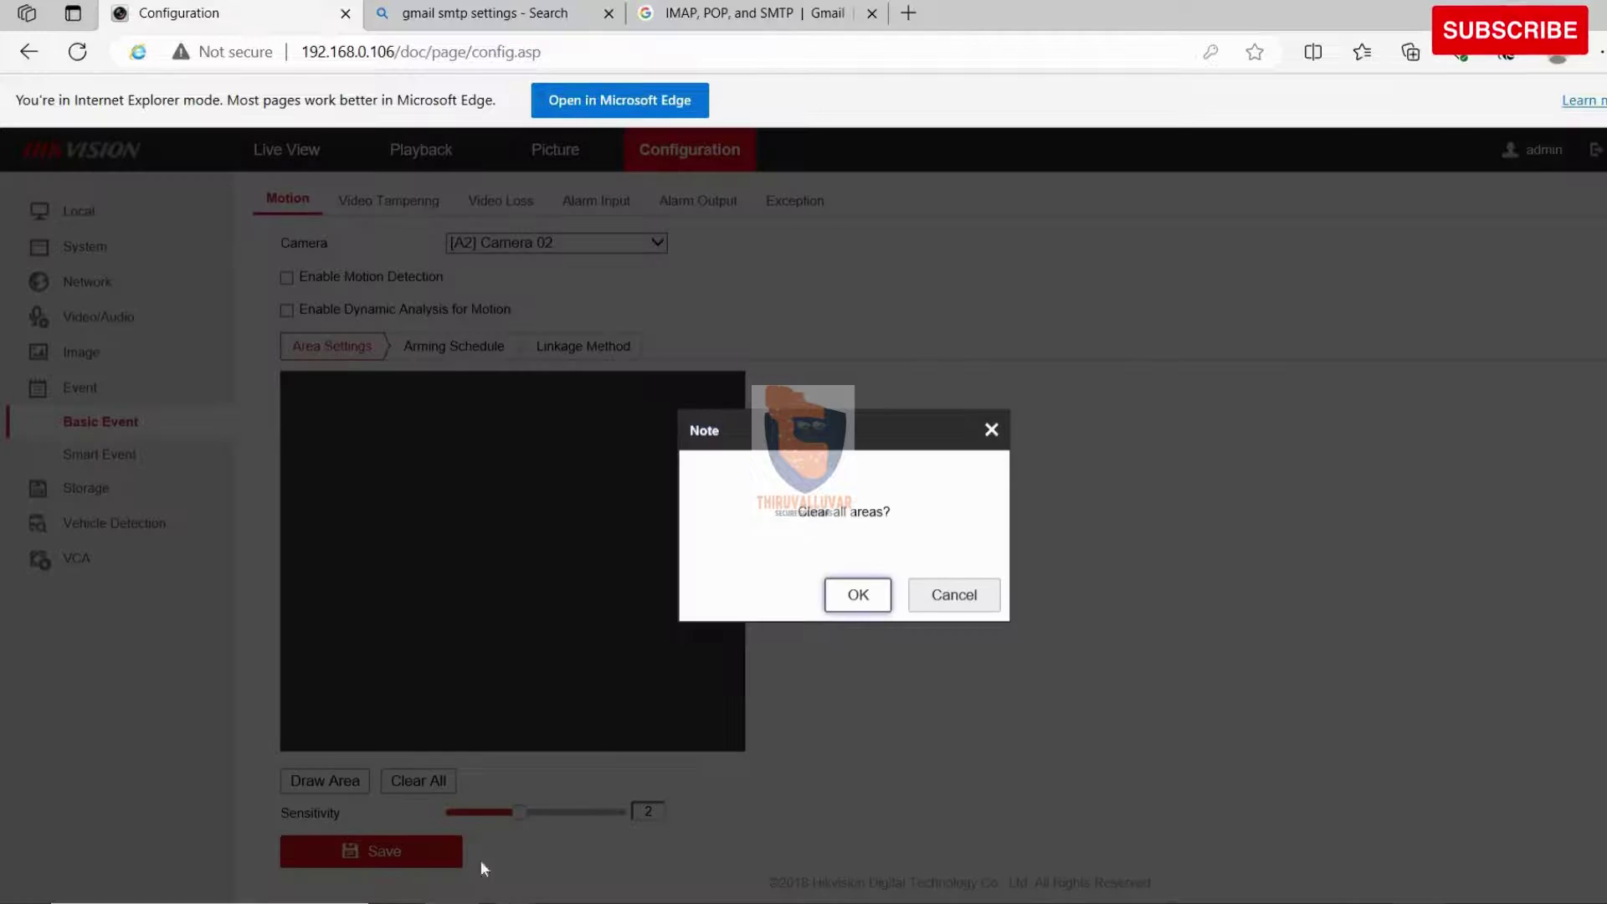
{"action": "left_click", "coordinate": [858, 594]}
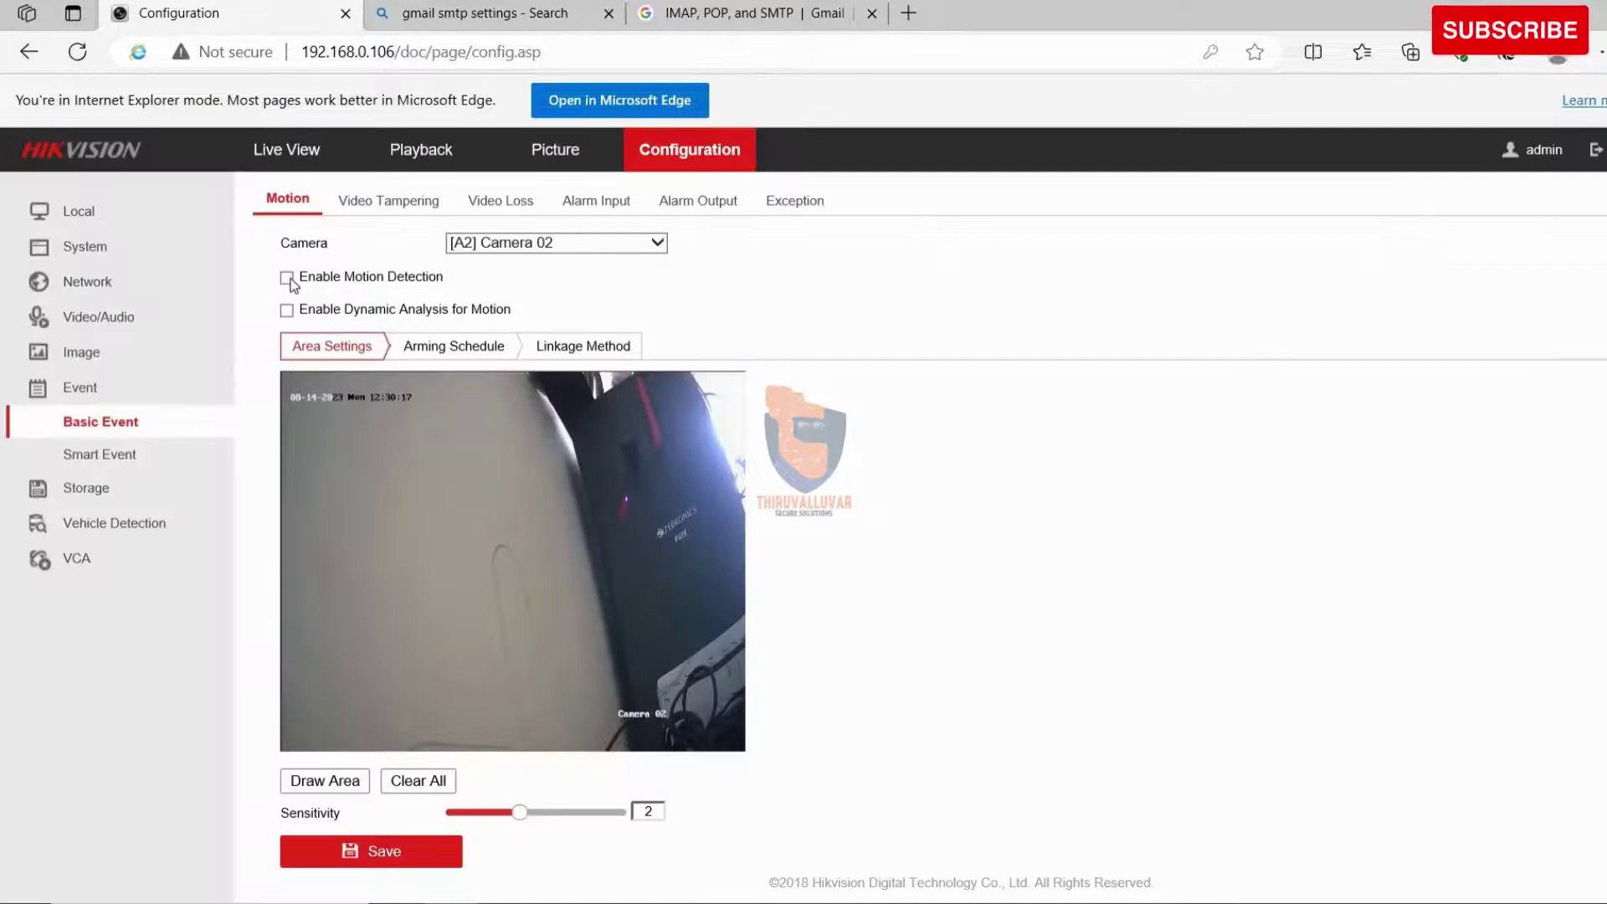
{"action": "left_click", "coordinate": [291, 279]}
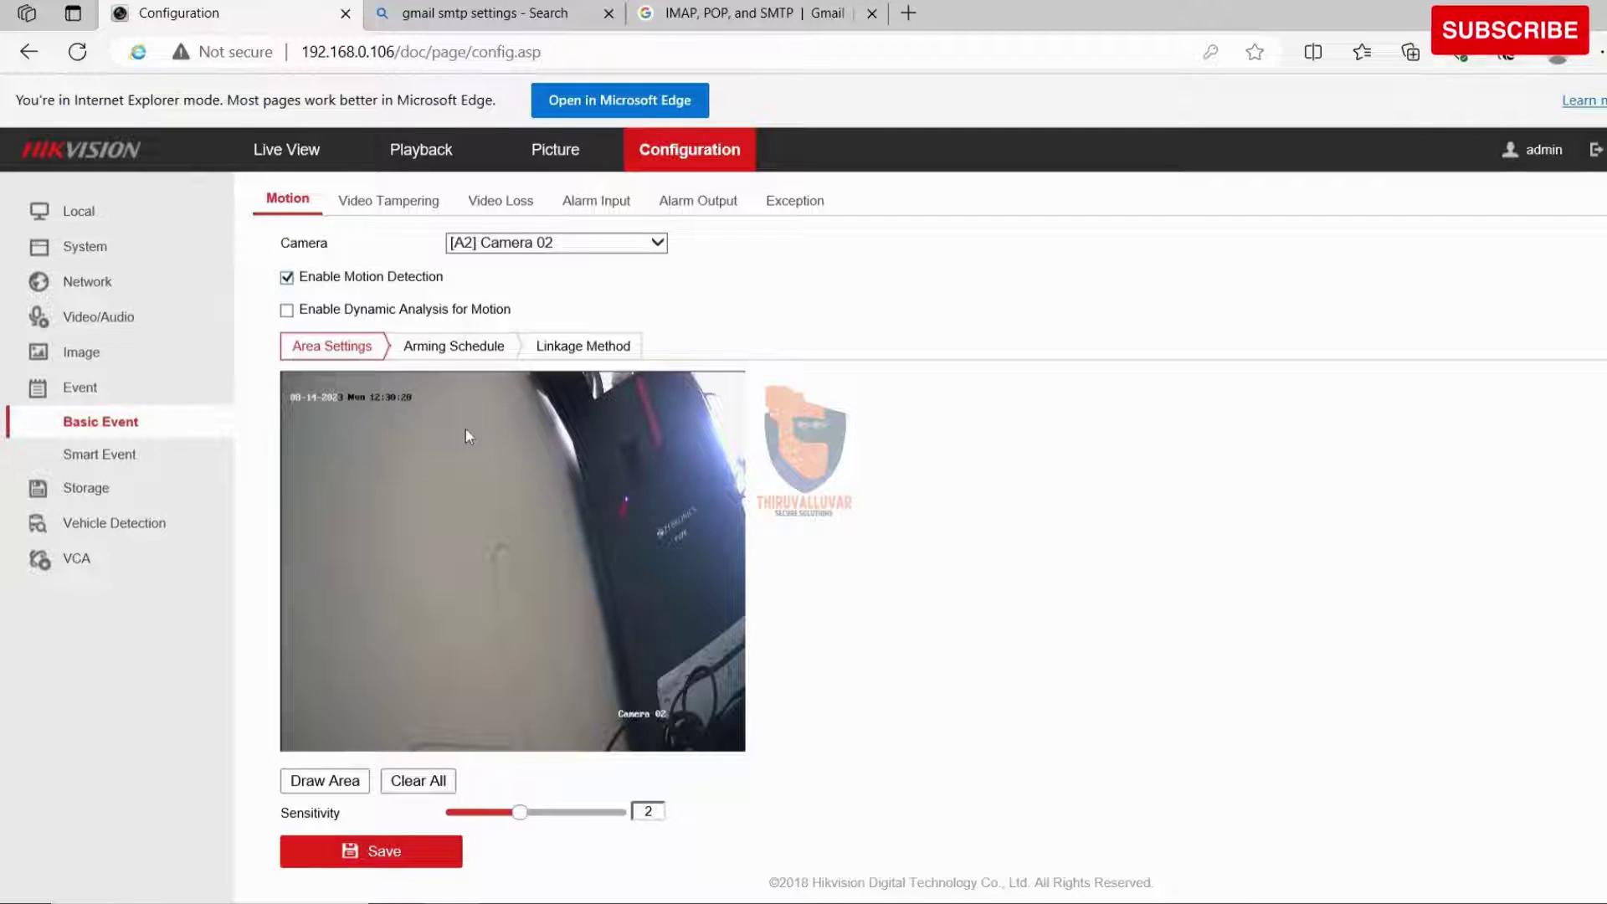
{"action": "left_click", "coordinate": [337, 780]}
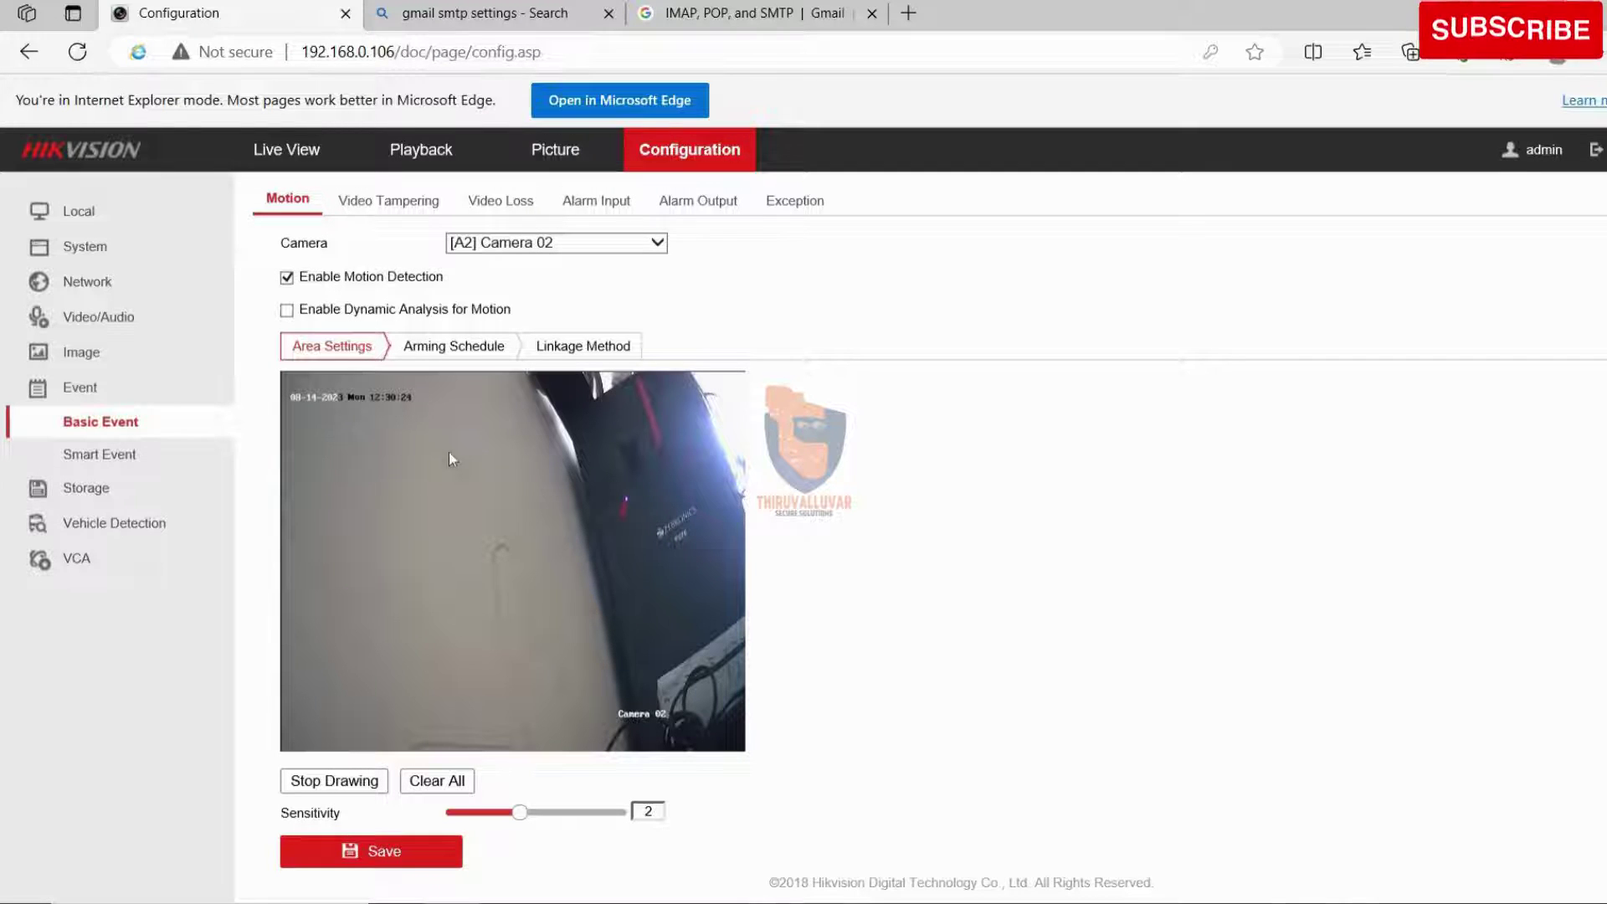
{"action": "left_click_drag", "start_coordinate": [345, 457], "coordinate": [641, 667]}
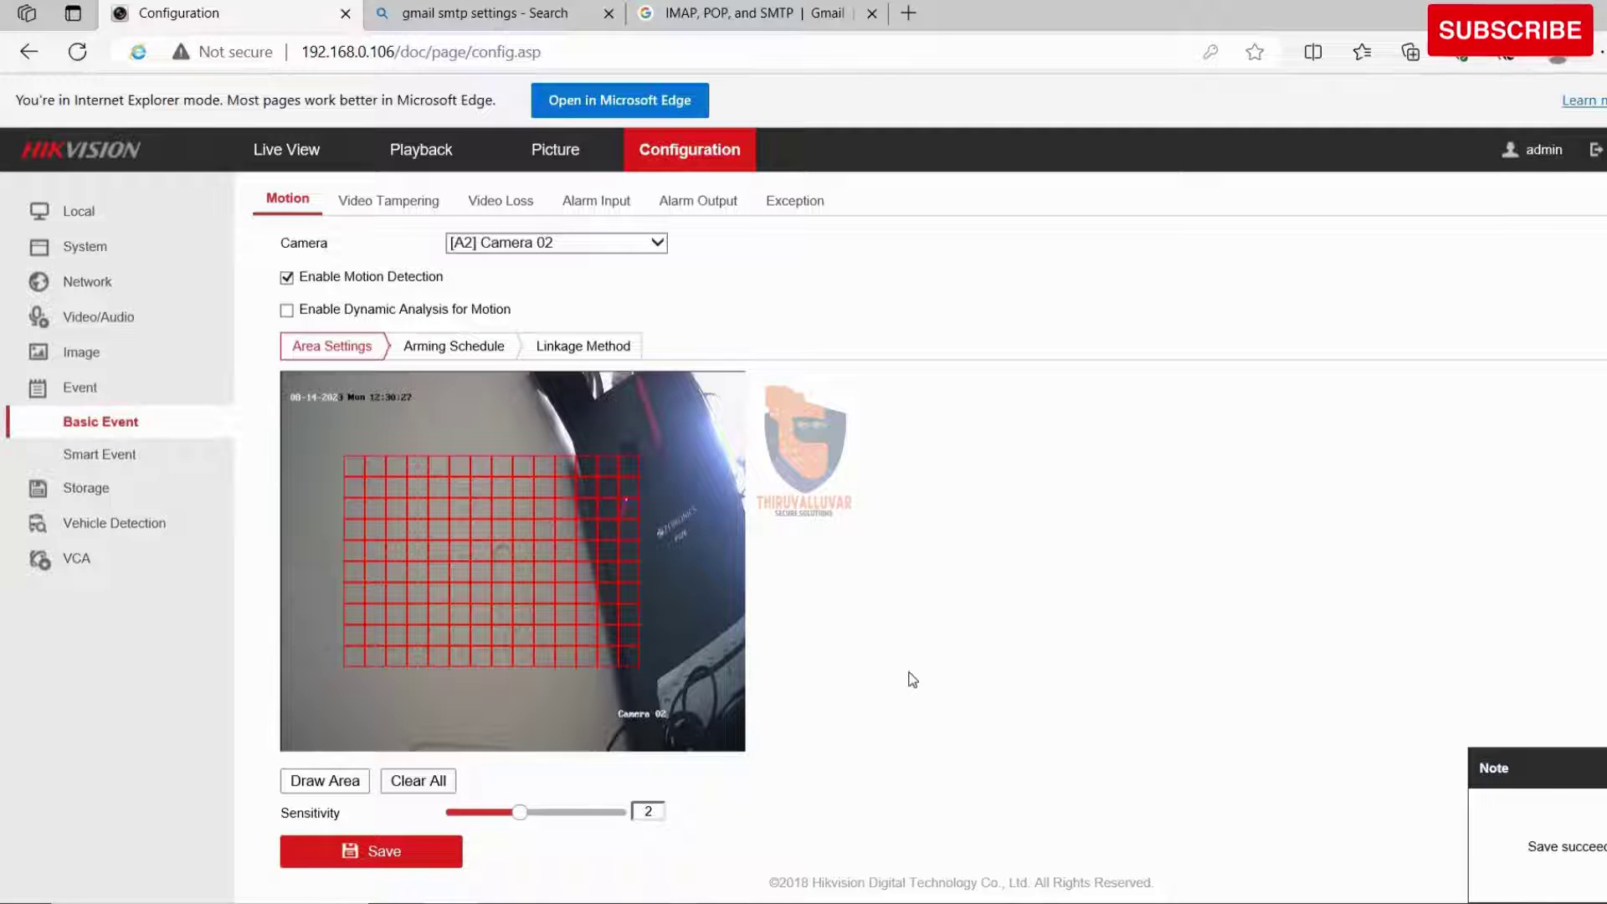
{"action": "scroll", "coordinate": [913, 680], "scroll_direction": "down", "scroll_amount": 1}
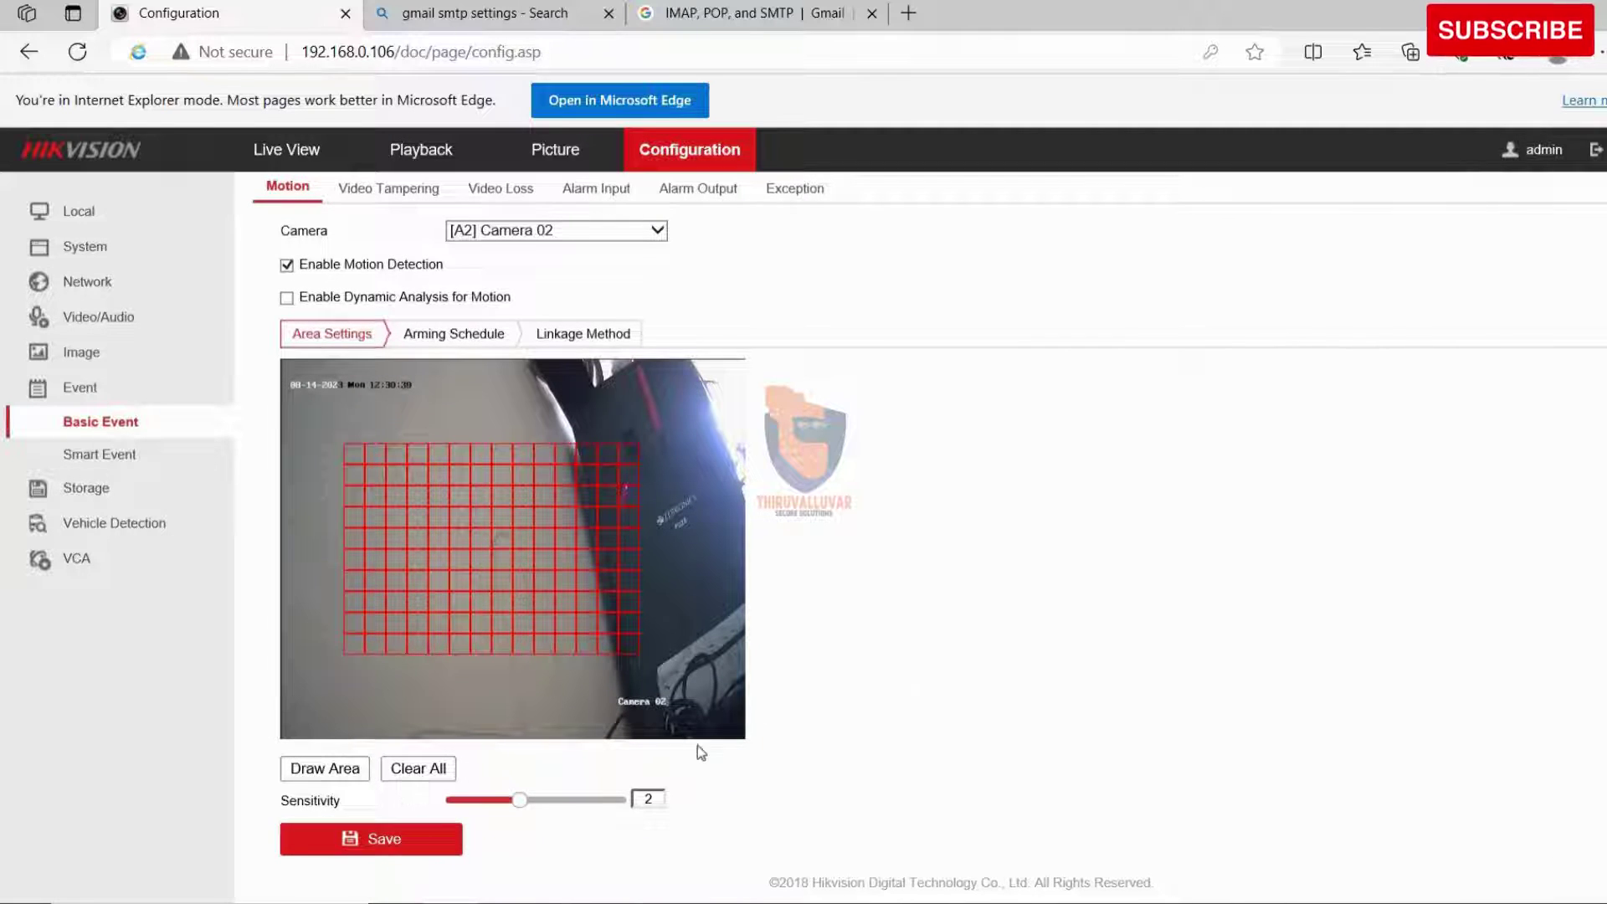
{"action": "left_click", "coordinate": [454, 333]}
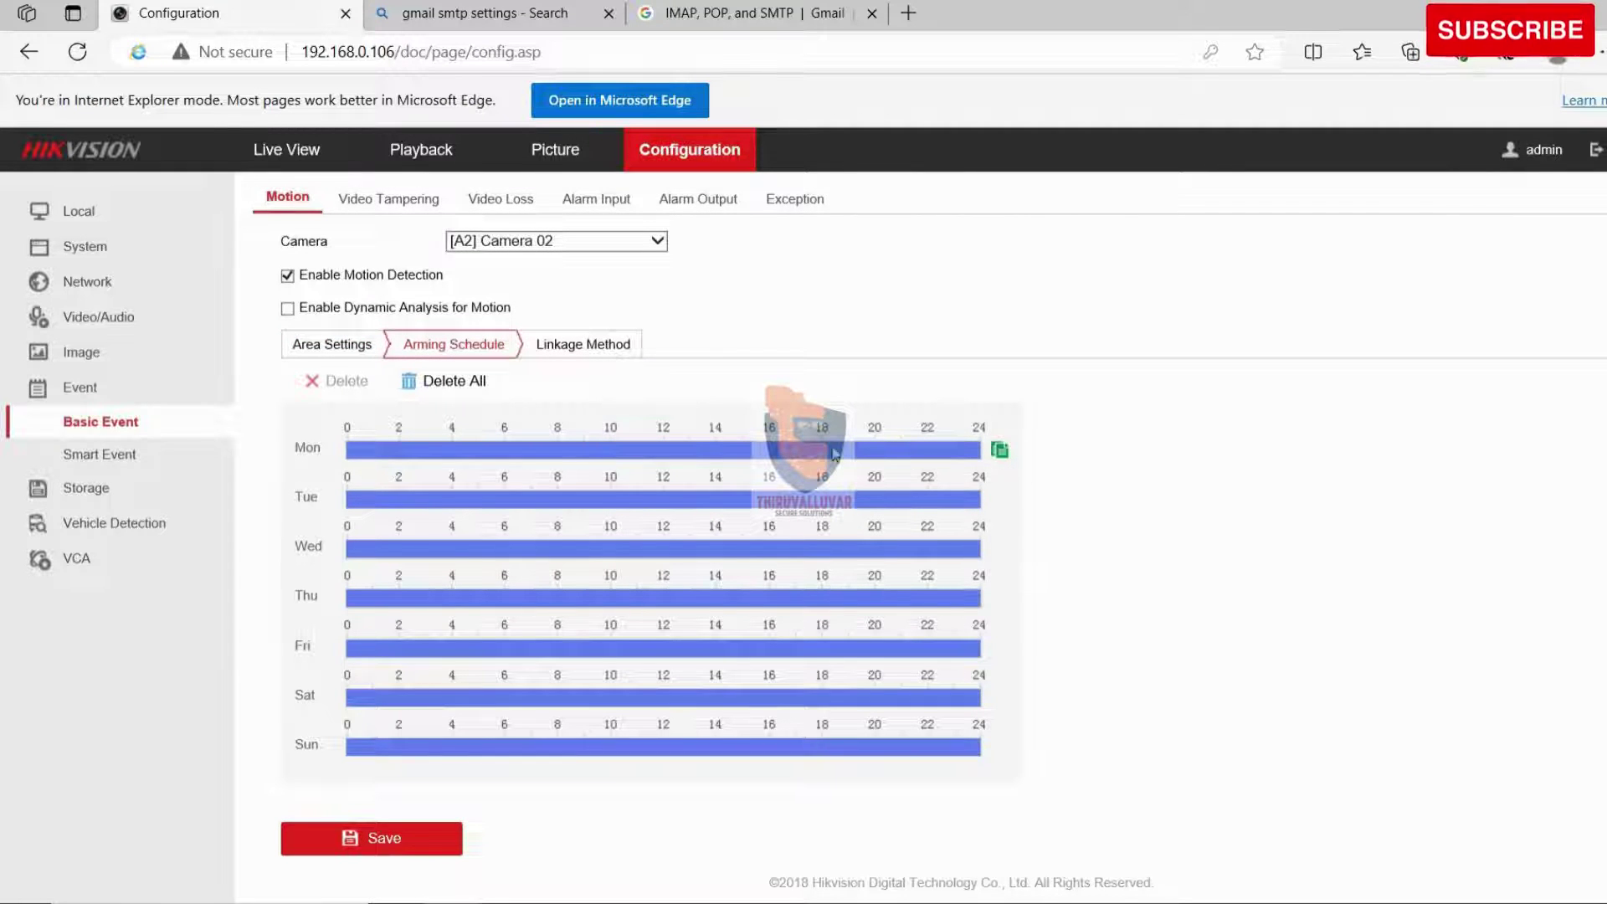
Replace the arming schedule with a single Monday period around 13:00–14:00.
{"action": "left_click", "coordinate": [465, 384]}
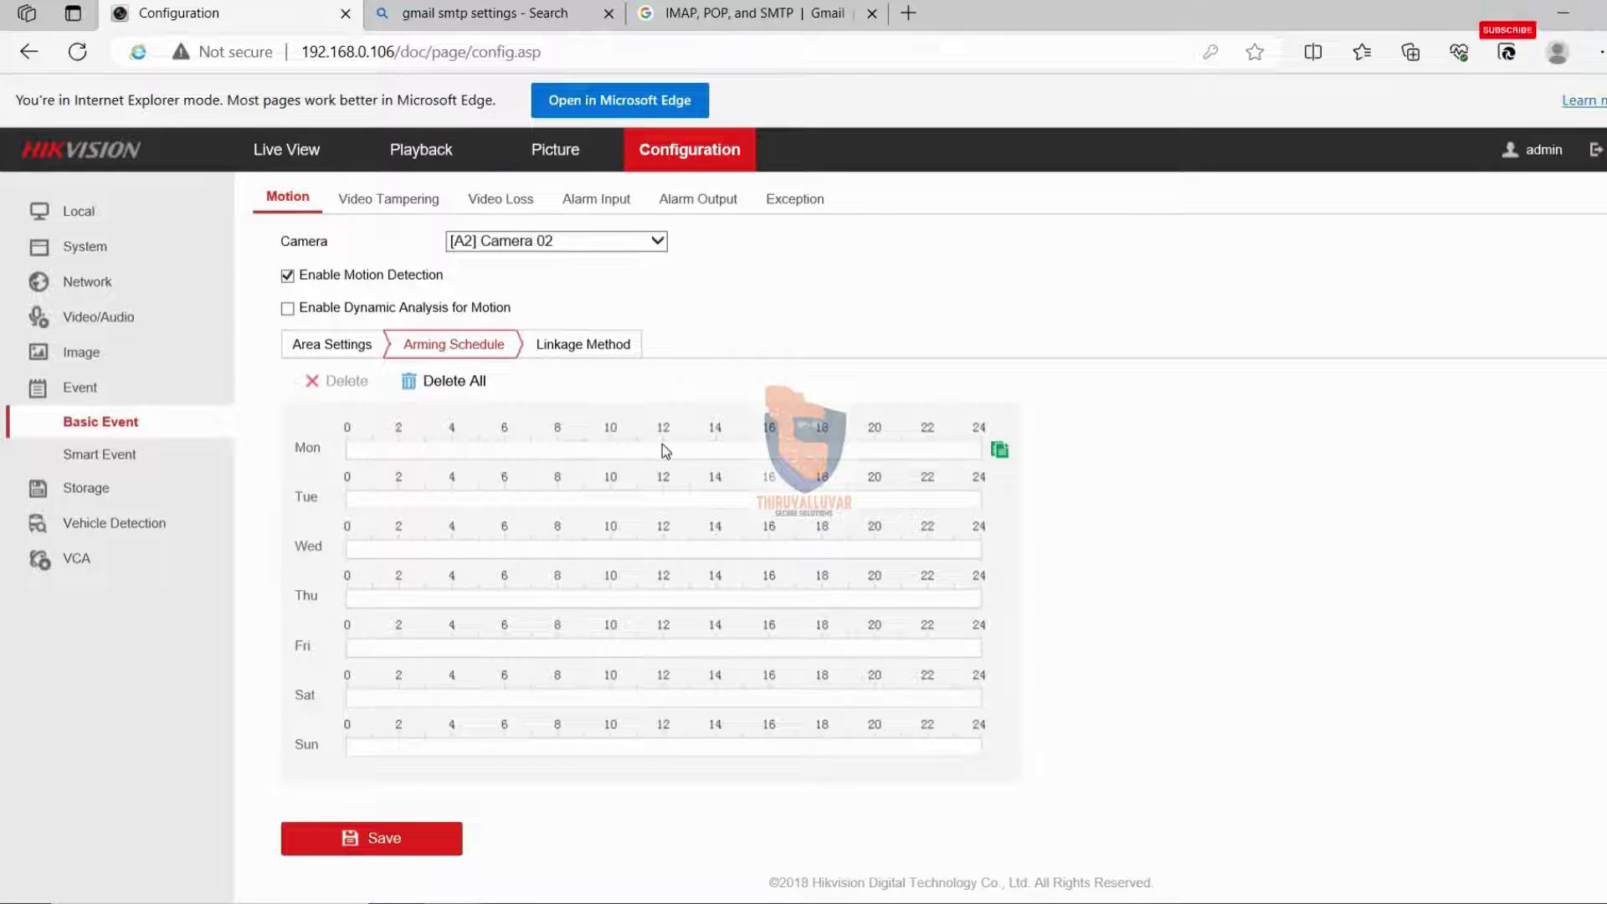
{"action": "left_click_drag", "start_coordinate": [684, 451], "coordinate": [712, 454]}
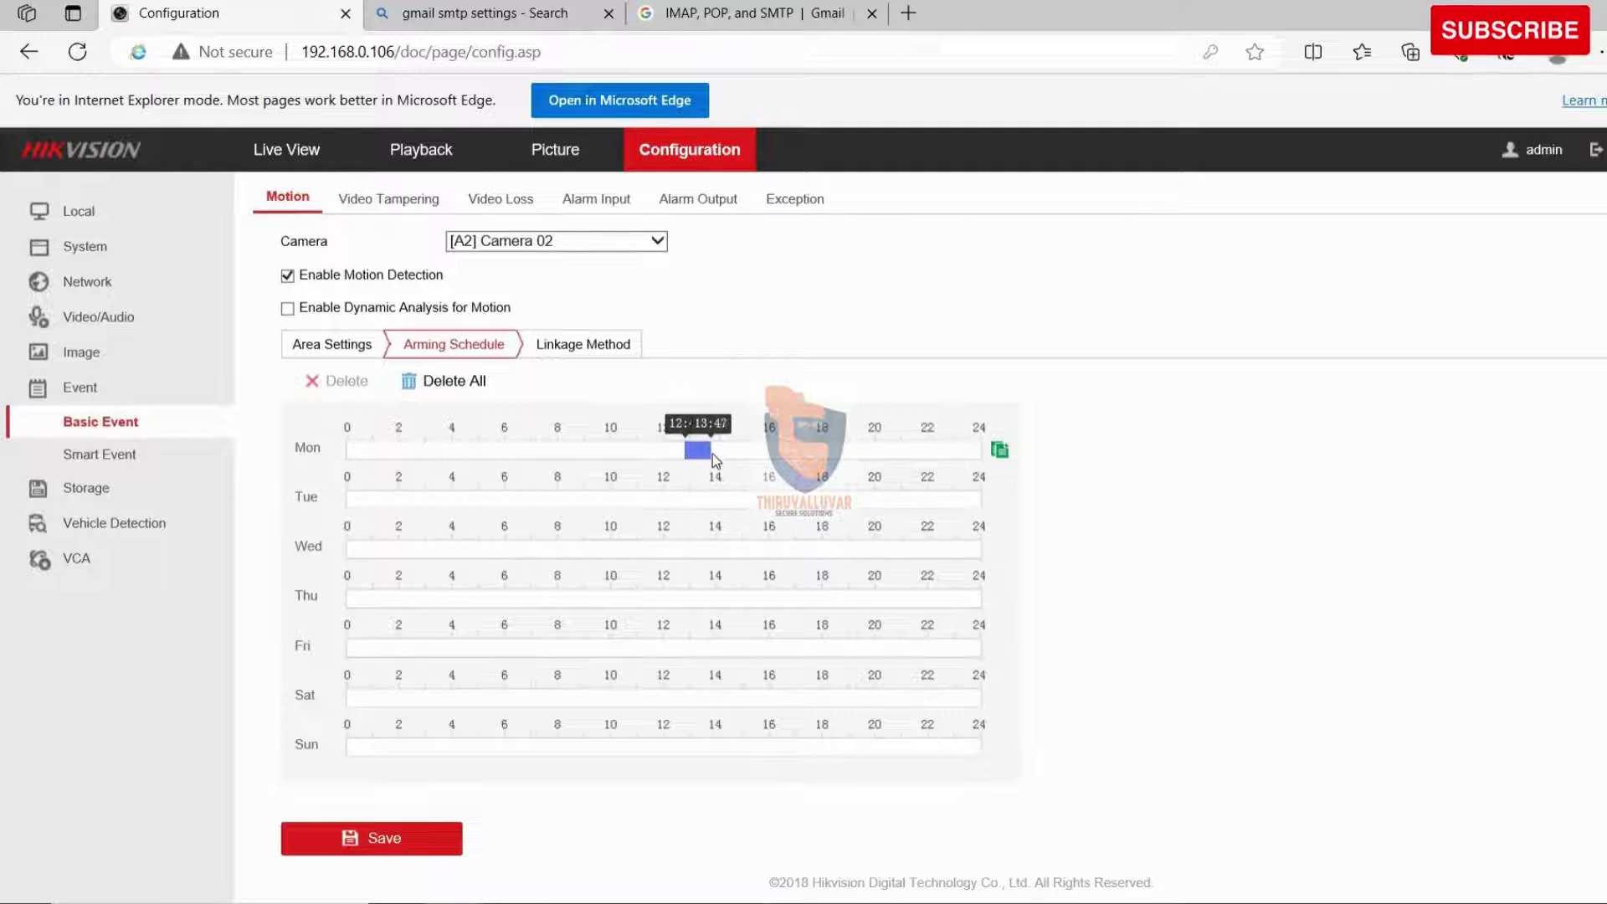
{"action": "left_click", "coordinate": [403, 841]}
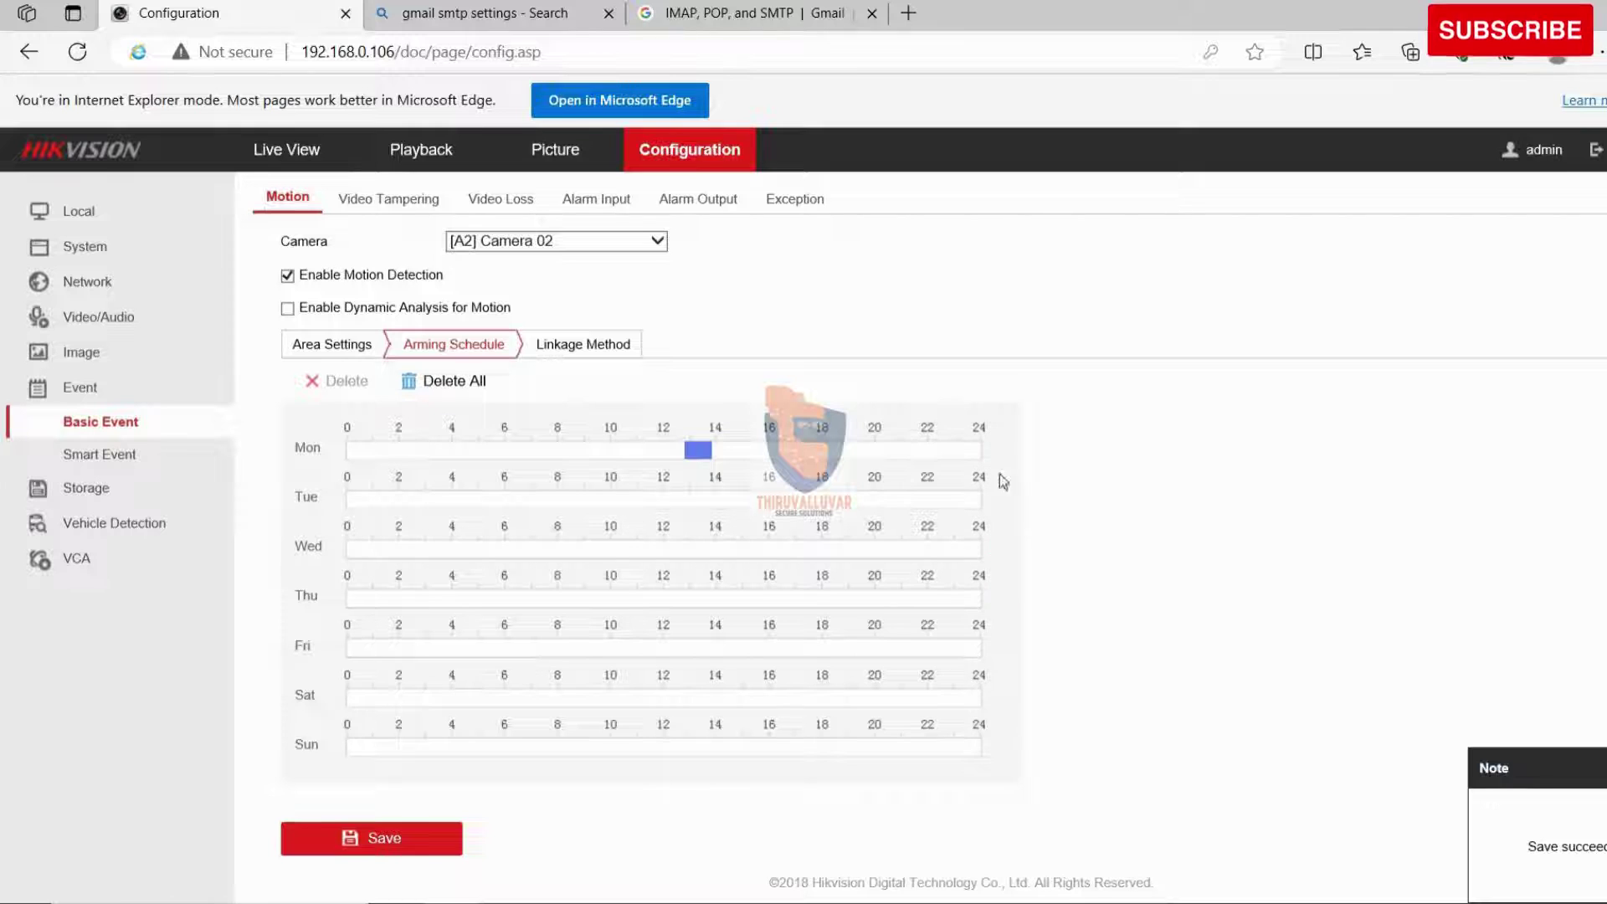
Add Send Email to the motion detection linkage actions and save.
{"action": "left_click", "coordinate": [554, 345]}
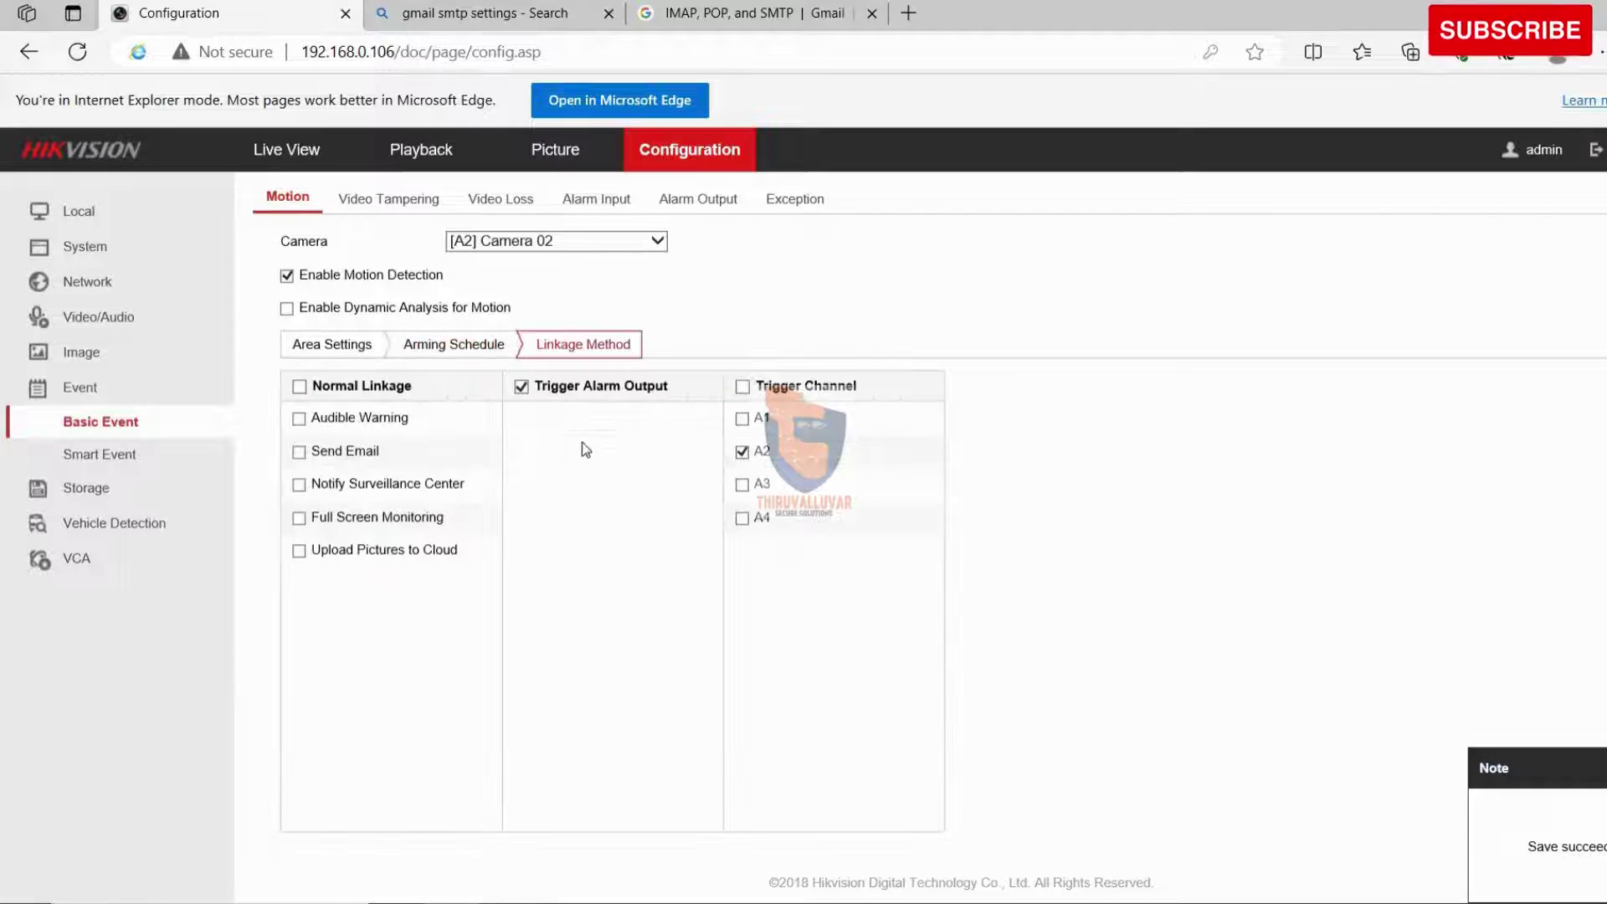
{"action": "left_click", "coordinate": [299, 452]}
{"action": "scroll", "coordinate": [1016, 494], "scroll_direction": "down", "scroll_amount": 1}
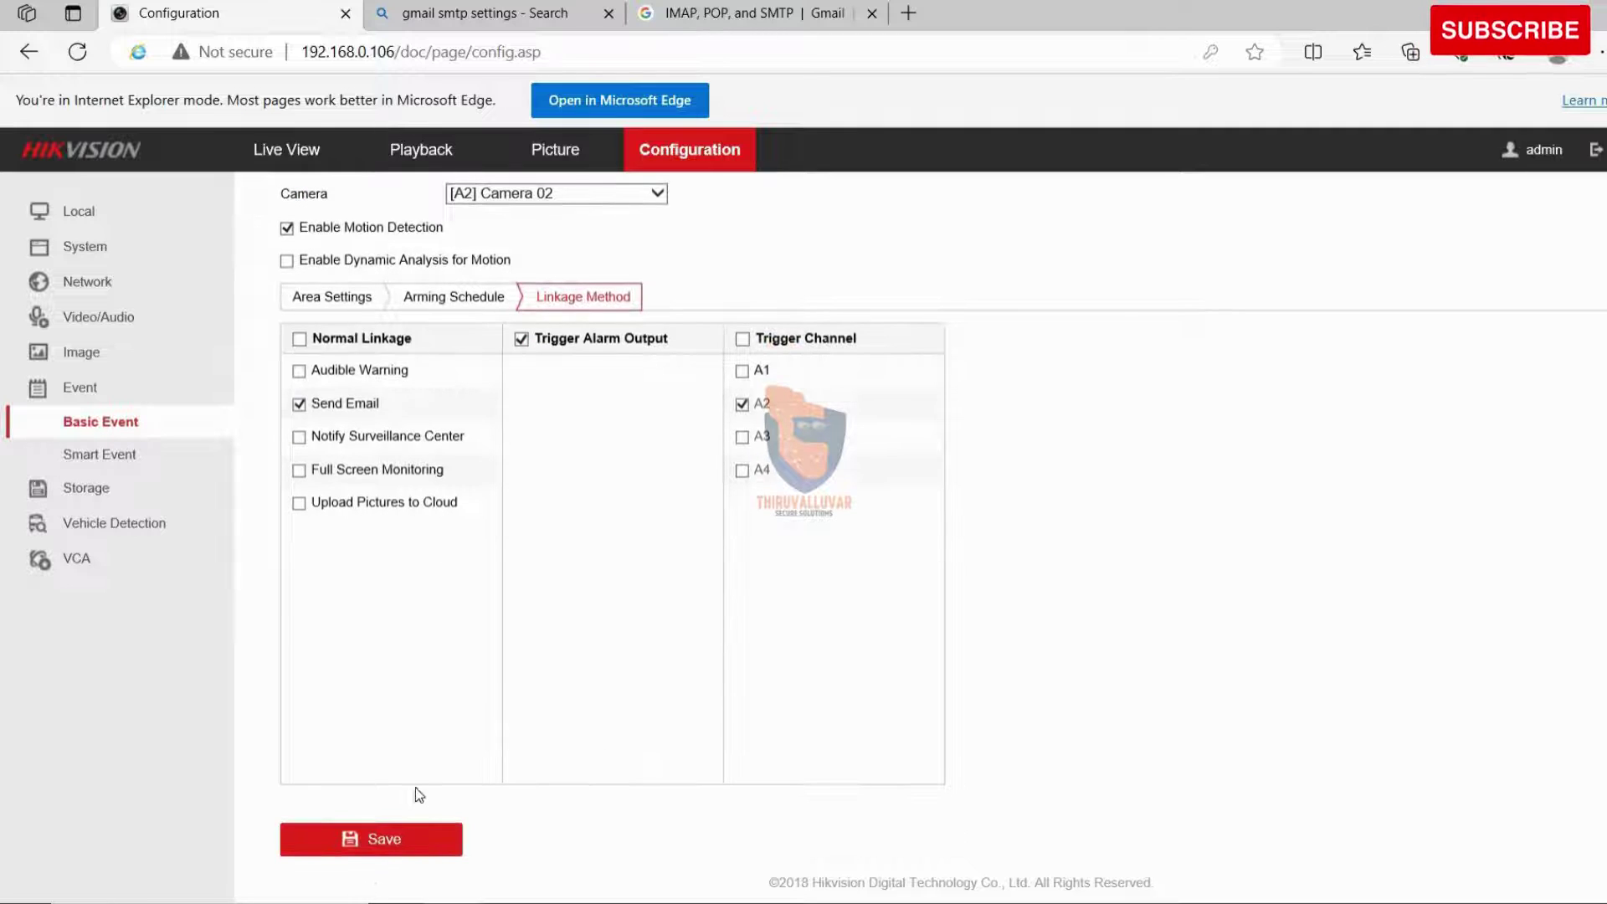
{"action": "left_click", "coordinate": [371, 844]}
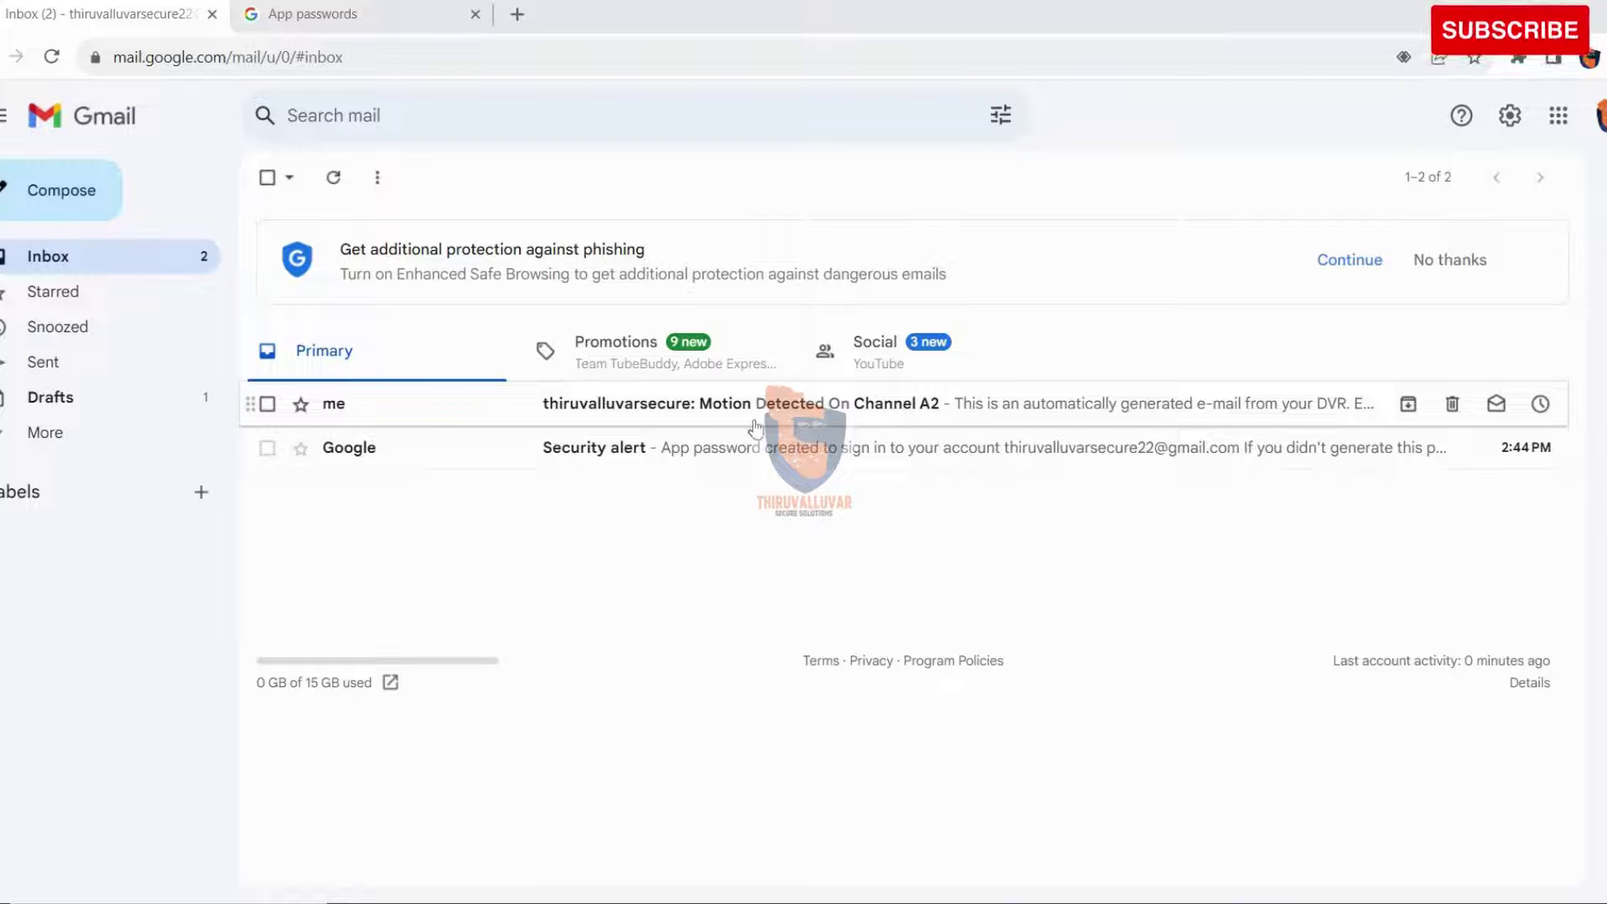
Open the Motion Detected On Channel A2 alert and highlight its subject, message and event details.
{"action": "left_click", "coordinate": [700, 410]}
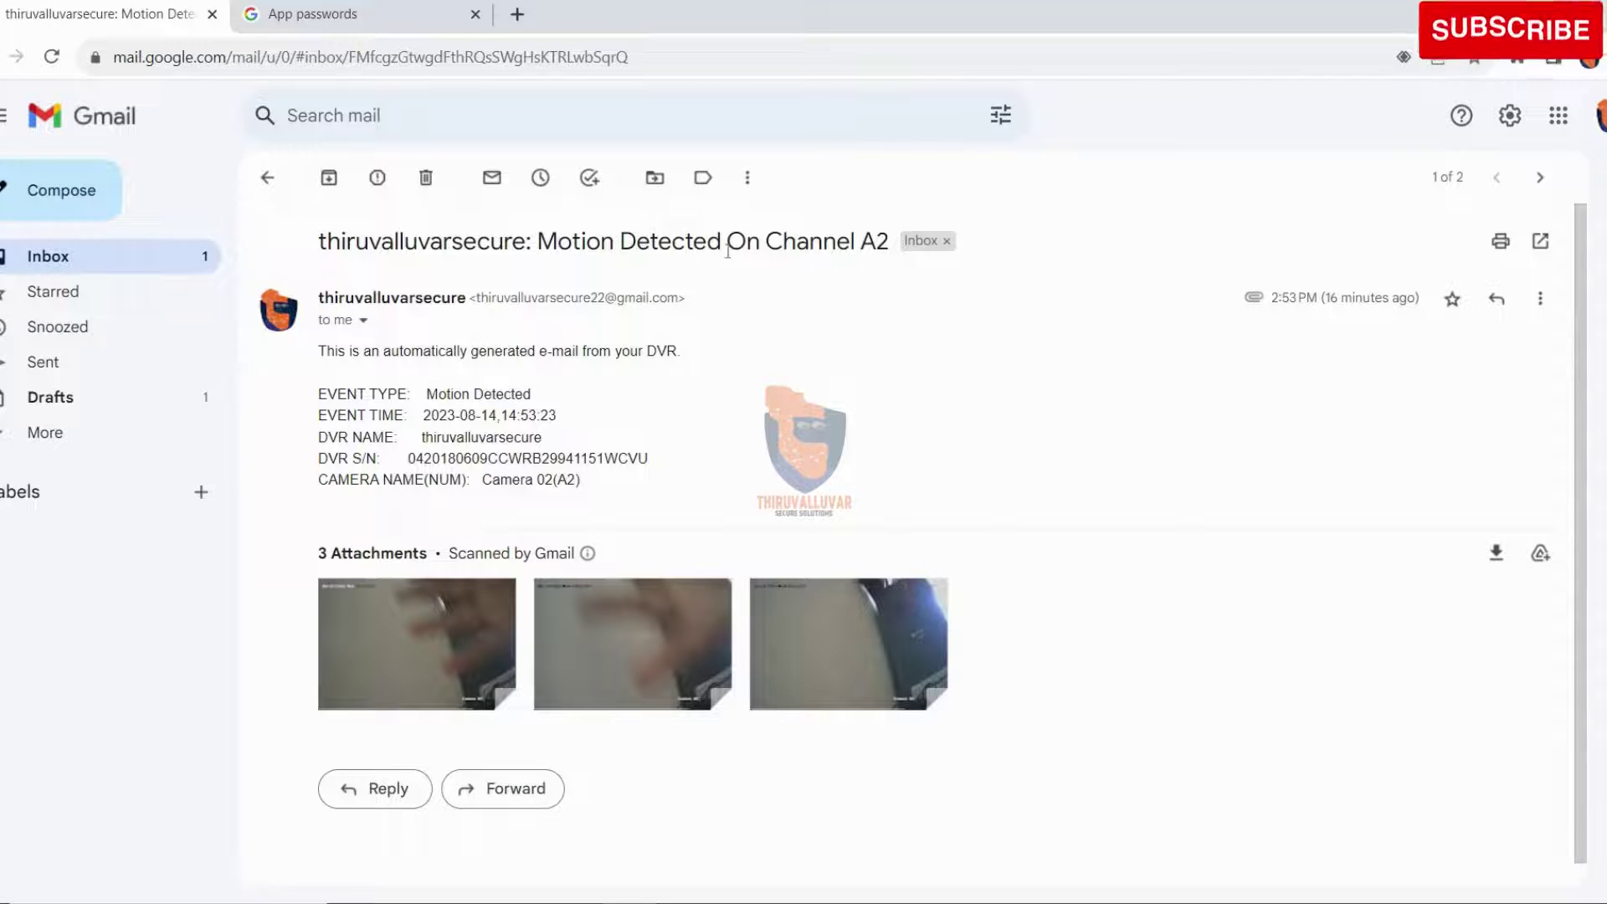
{"action": "left_click_drag", "start_coordinate": [889, 243], "coordinate": [708, 309]}
{"action": "left_click", "coordinate": [384, 345]}
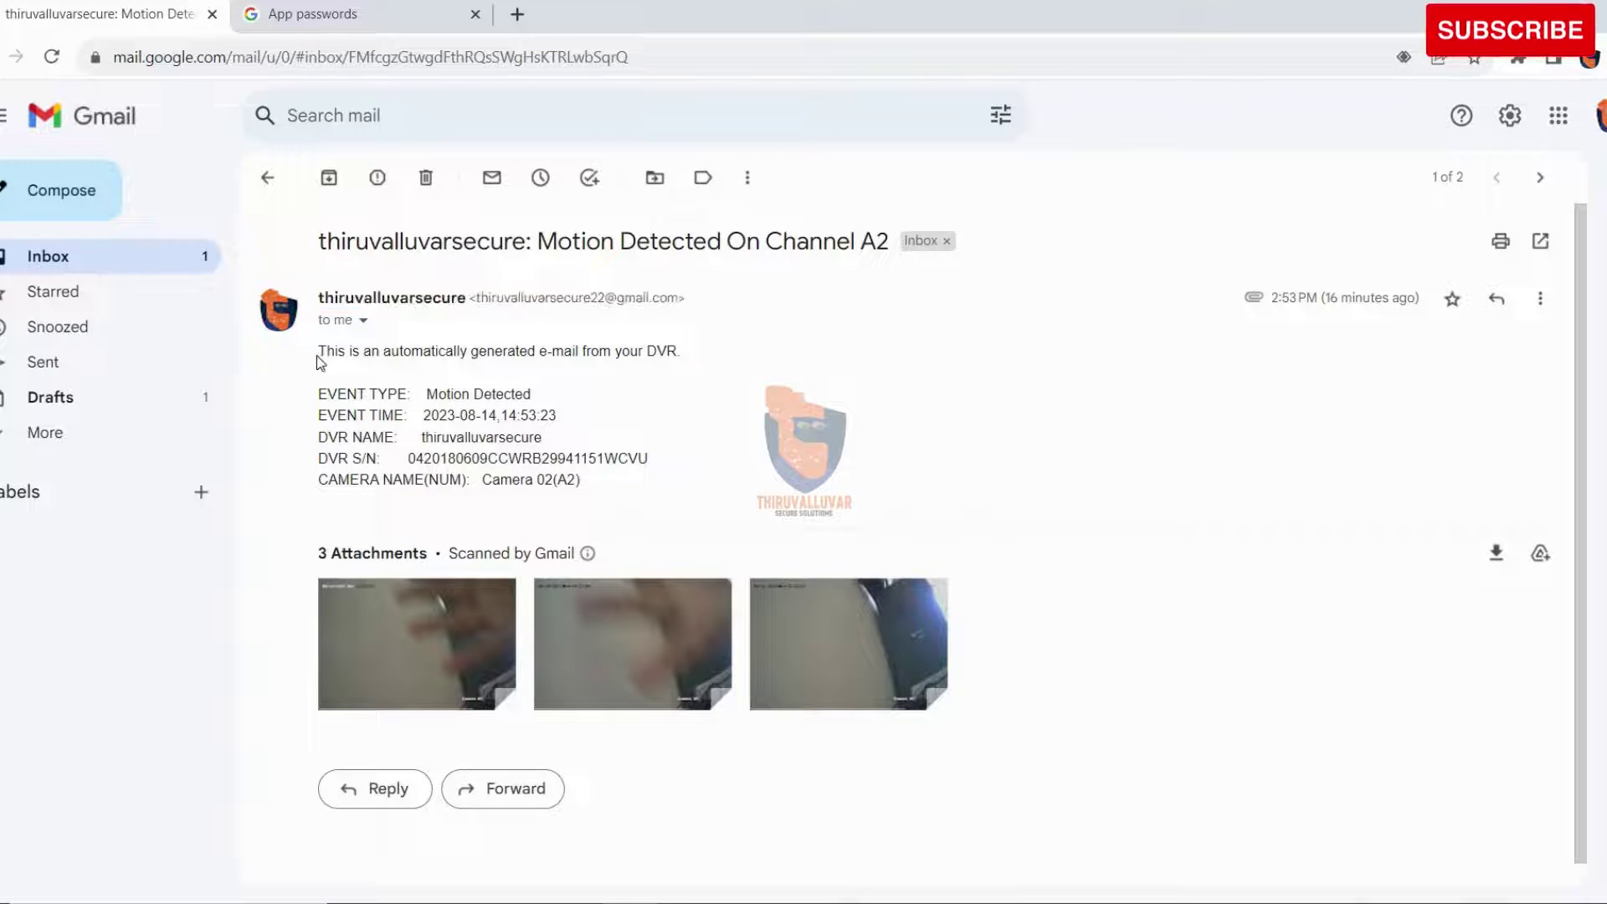
{"action": "left_click_drag", "start_coordinate": [682, 356], "coordinate": [319, 353]}
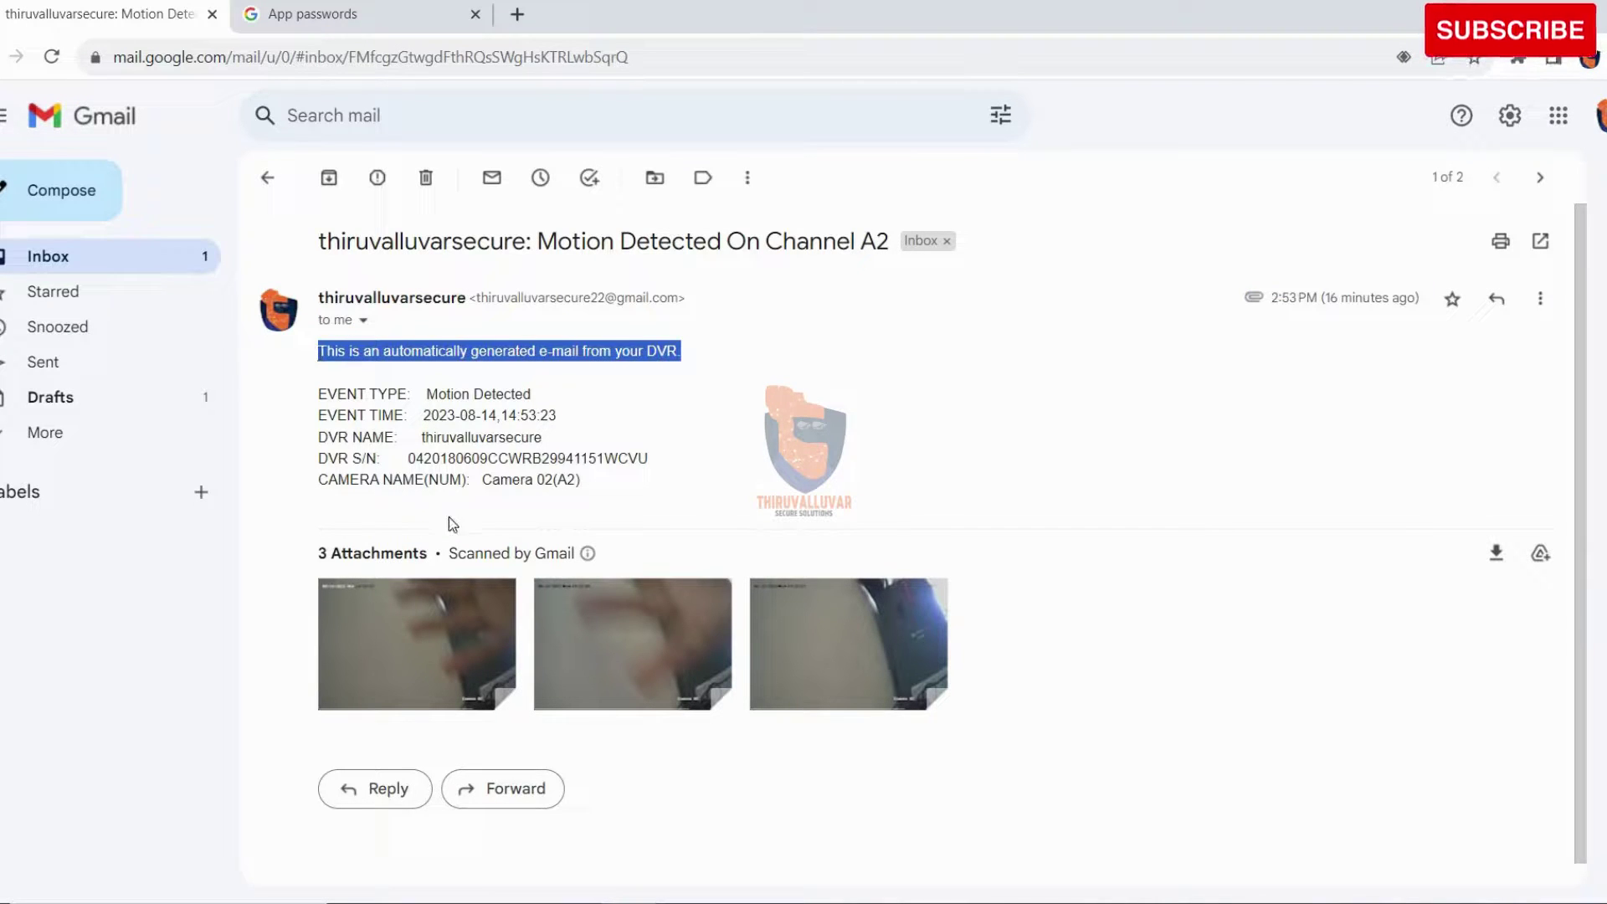
{"action": "left_click_drag", "start_coordinate": [596, 489], "coordinate": [325, 397]}
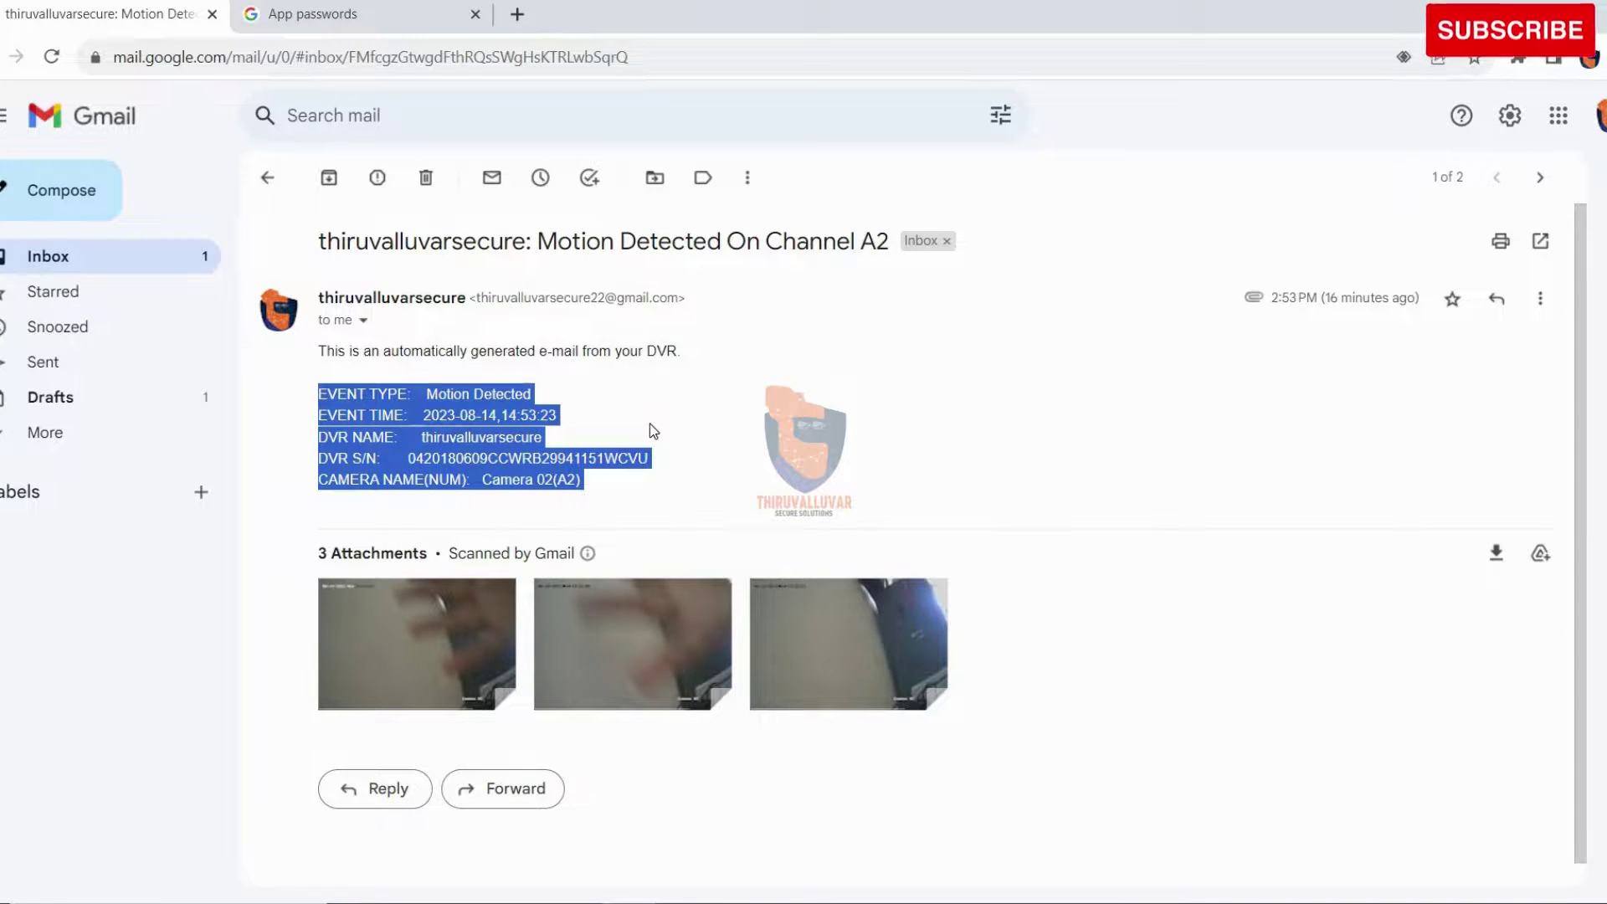
Preview the motion snapshots A02-1, A02-2 and A02-3 in the DVR alert email, then return to the Inbox.
{"action": "left_click", "coordinate": [428, 635]}
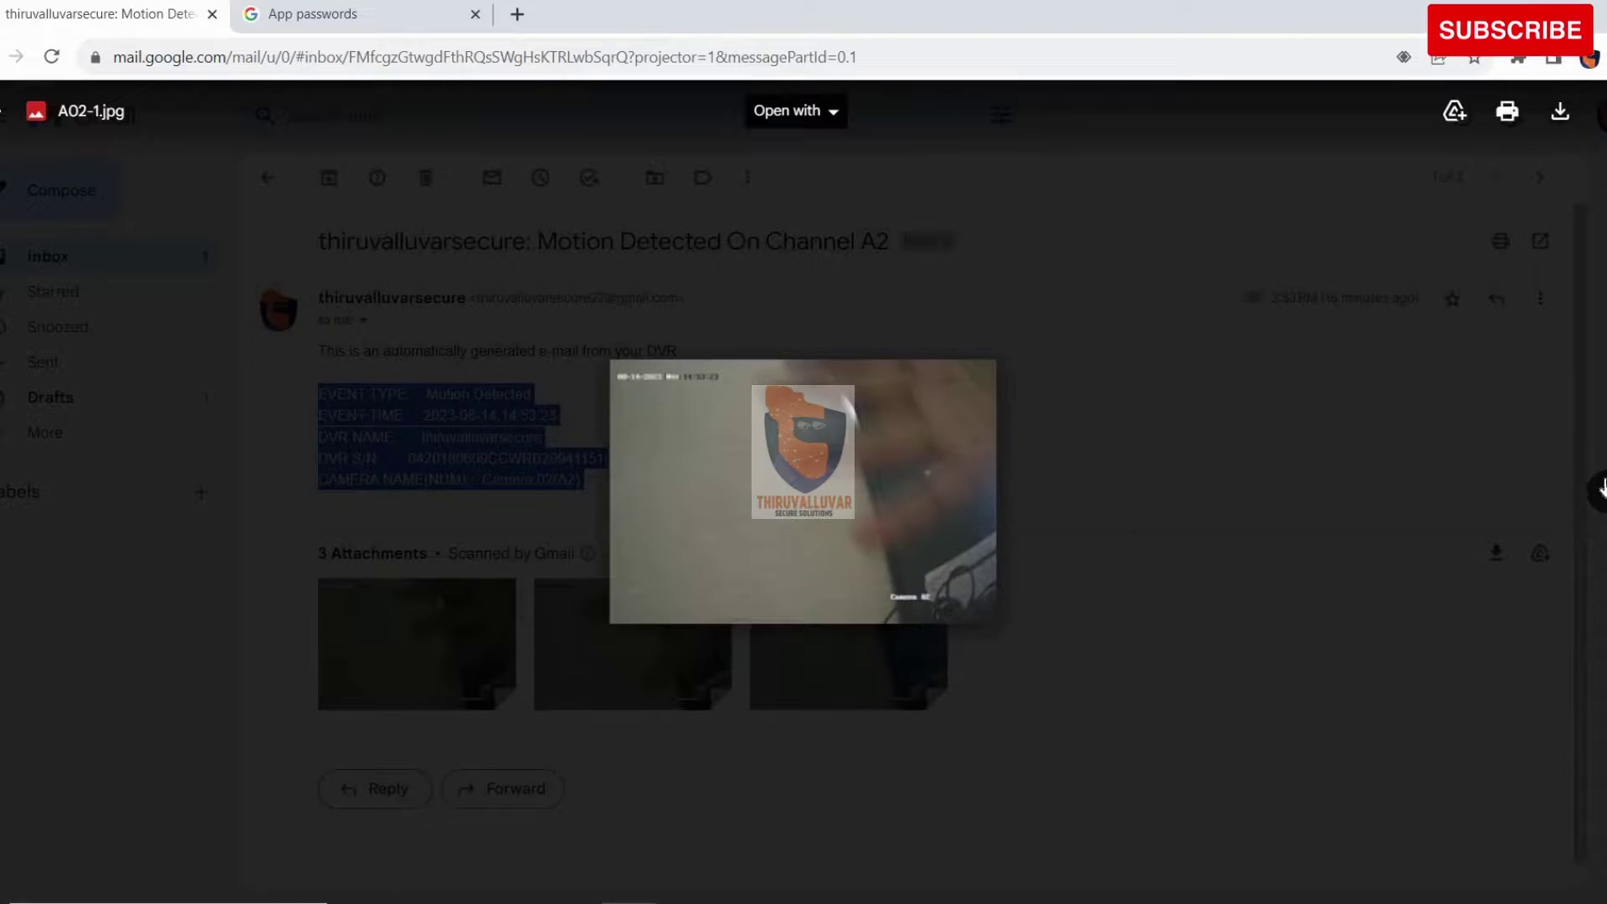
{"action": "left_click", "coordinate": [1599, 490]}
{"action": "left_click", "coordinate": [1599, 491]}
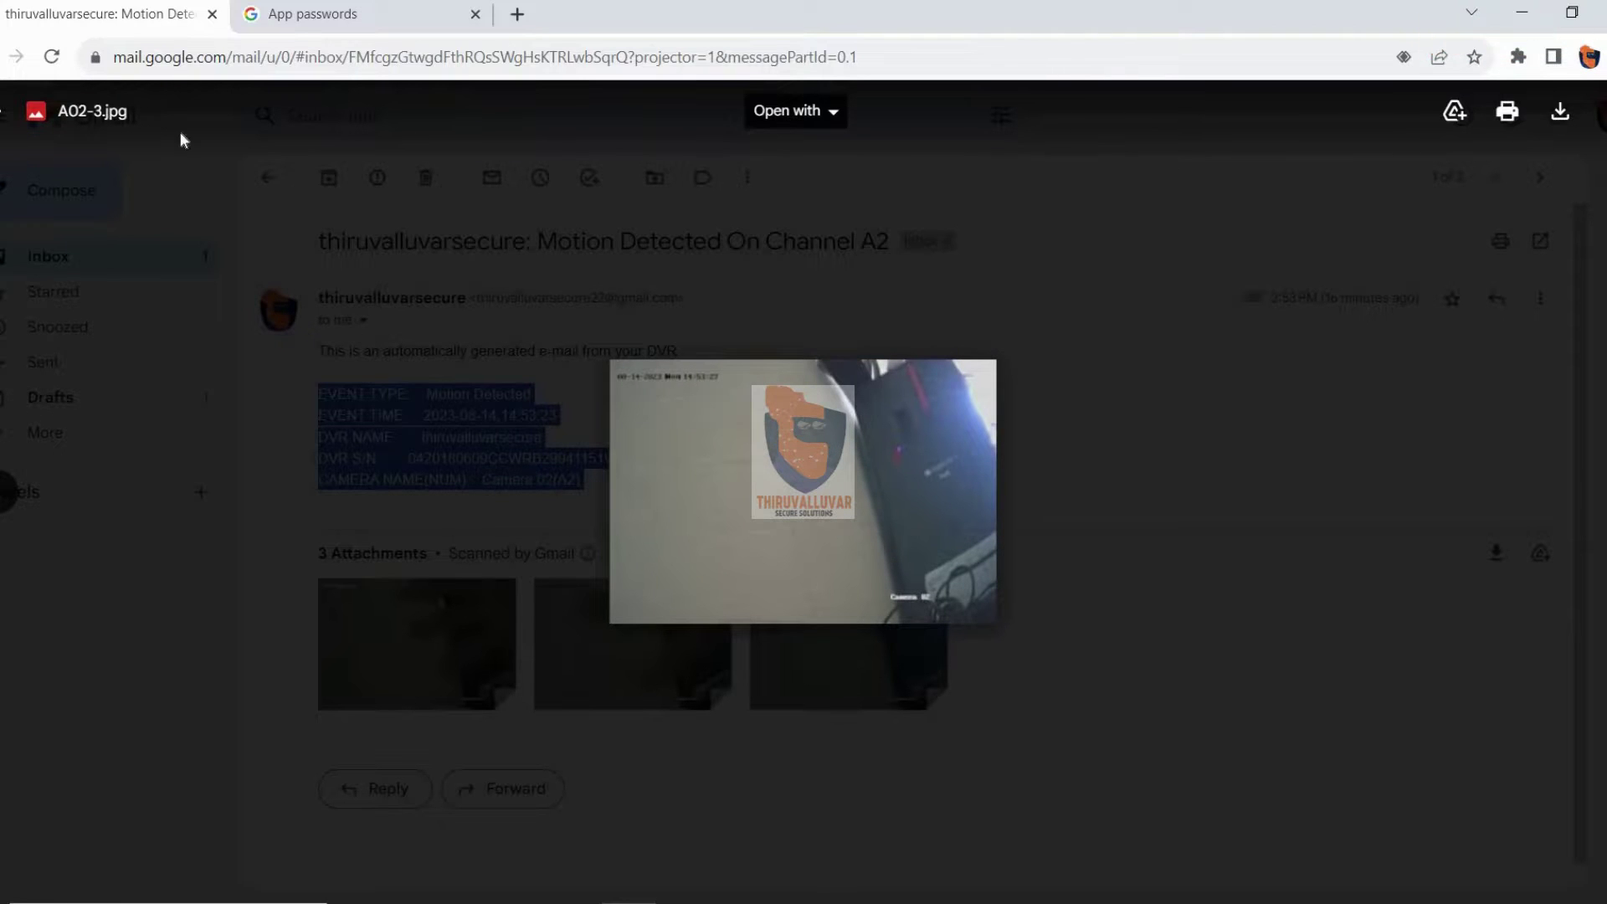
{"action": "left_click", "coordinate": [267, 467]}
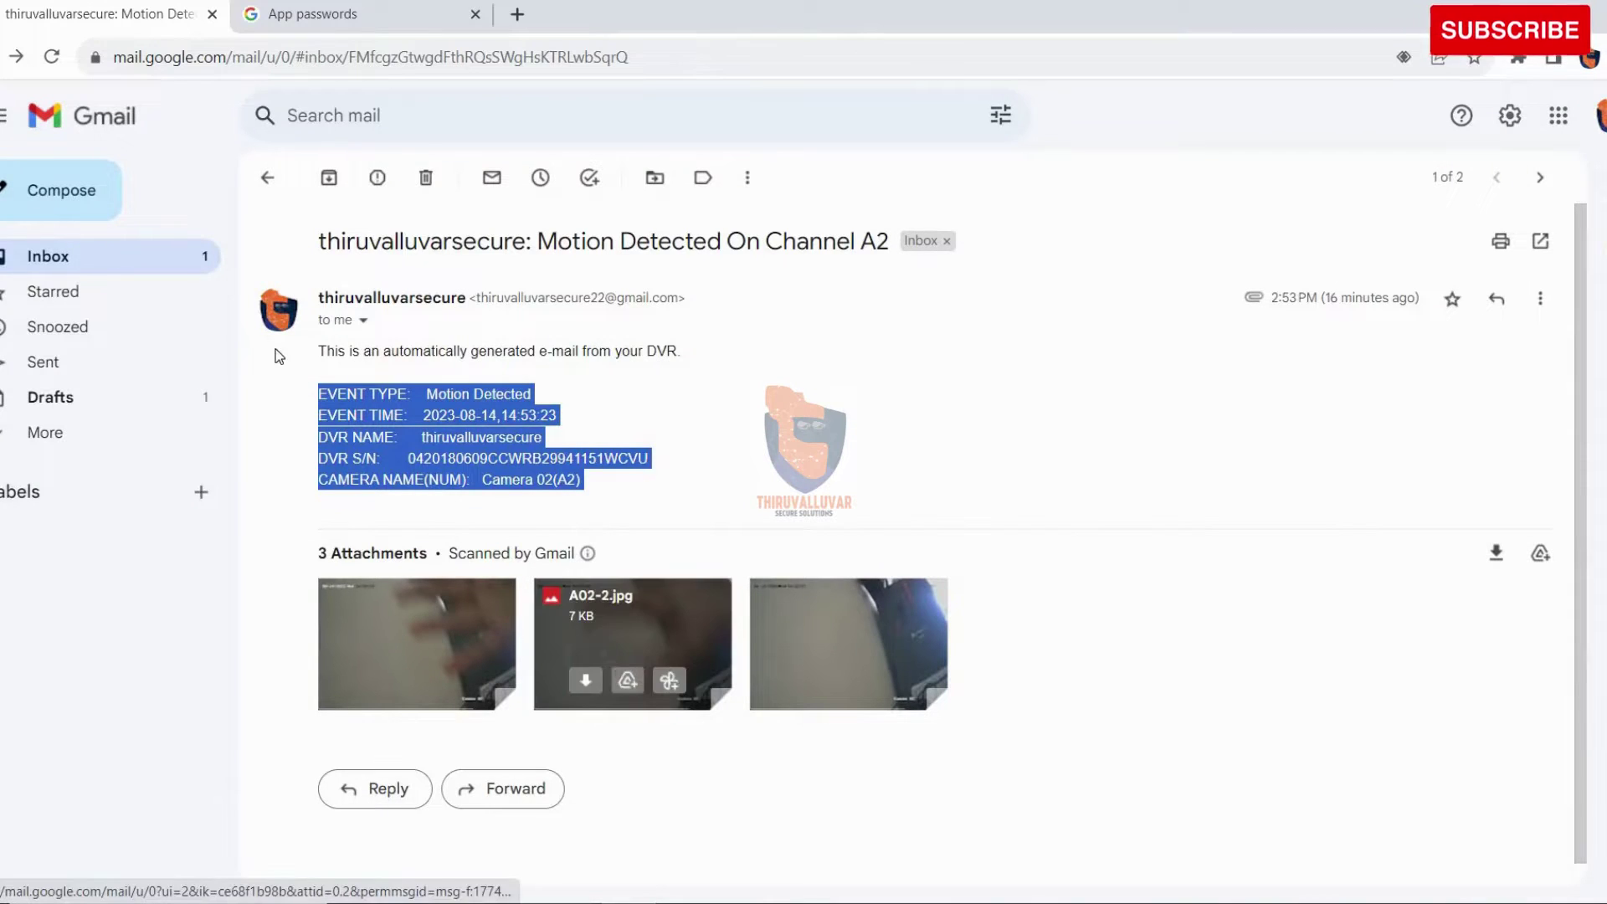
{"action": "left_click", "coordinate": [41, 266]}
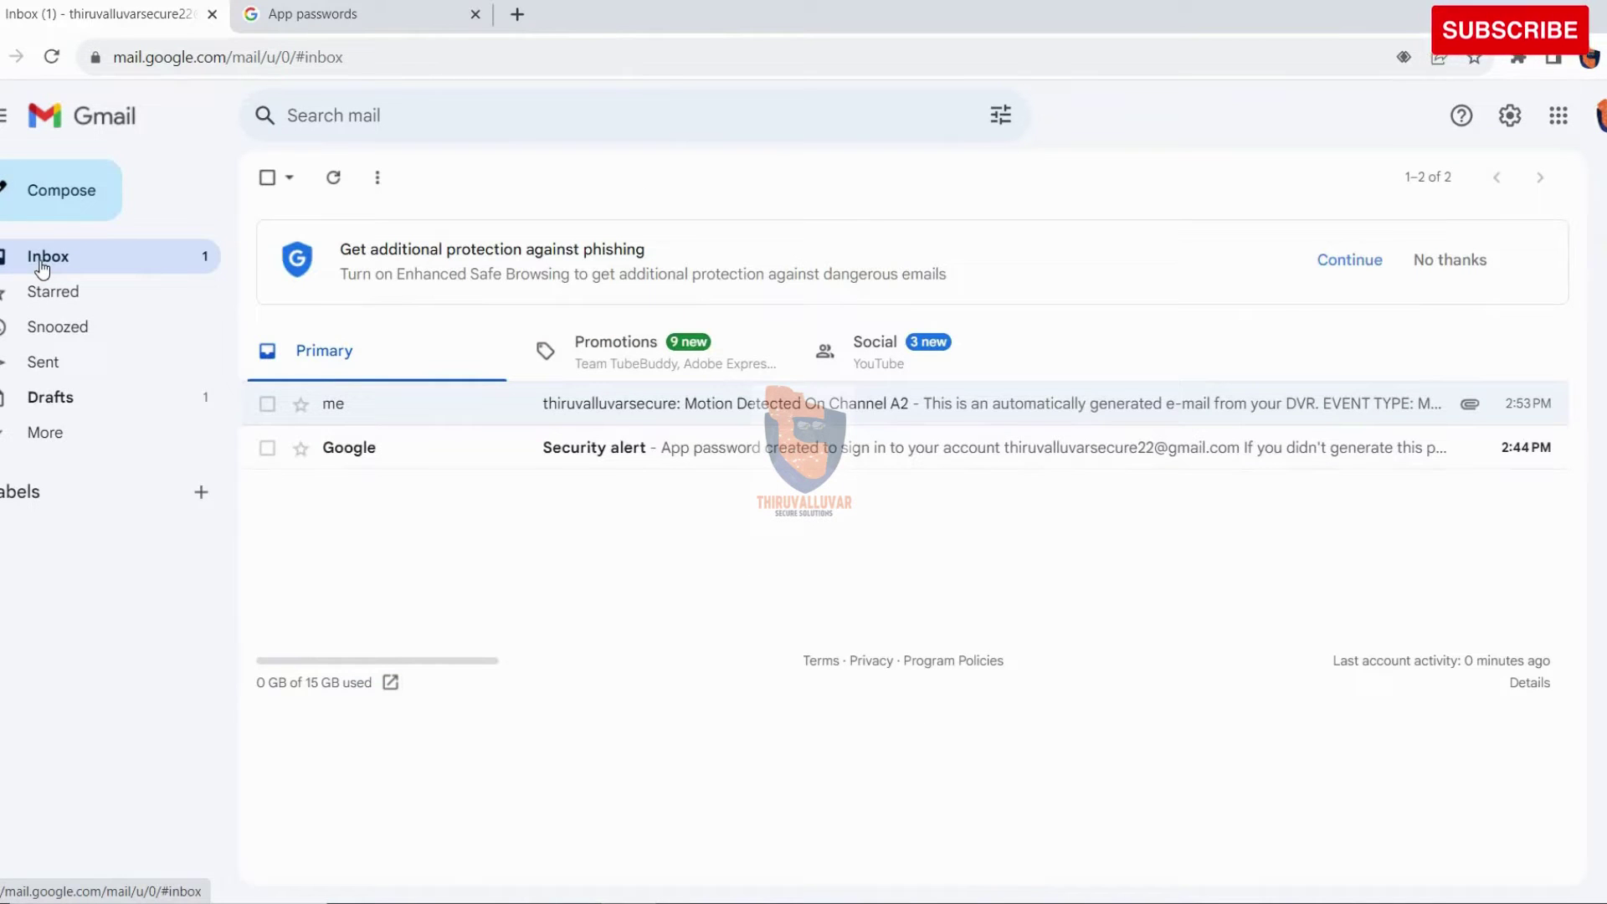